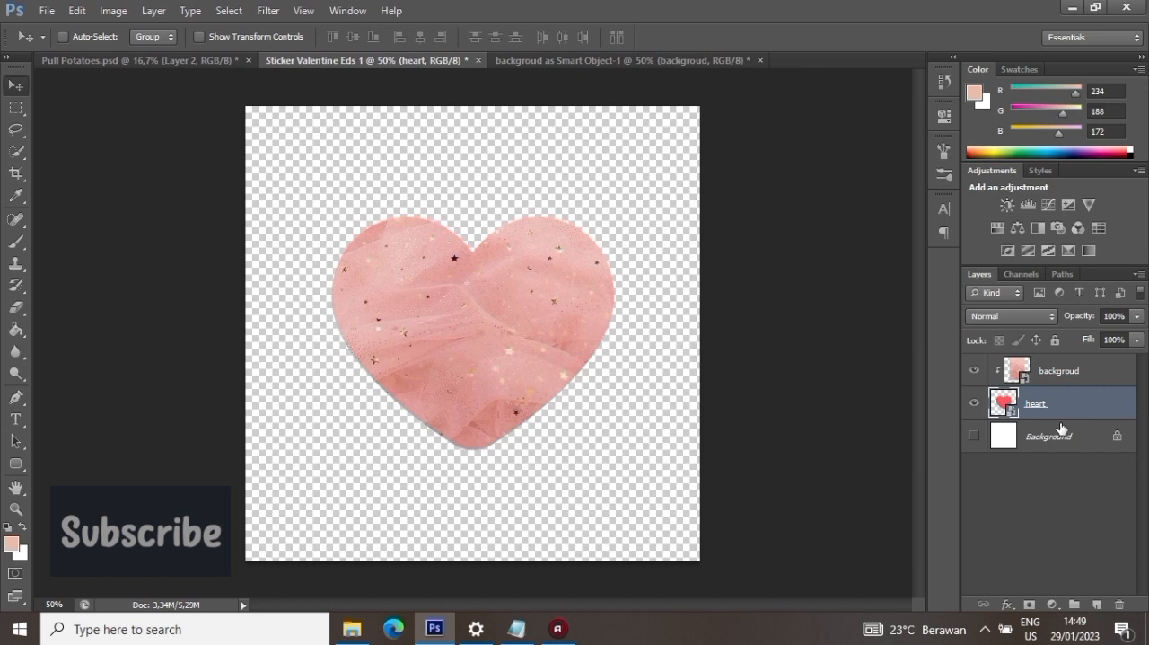
- Add a 7 px outside stroke in white (ffffff) to the heart layer
{"action": "left_click", "coordinate": [974, 438]}
{"action": "left_click", "coordinate": [974, 438]}
{"action": "double_click", "coordinate": [1108, 410]}
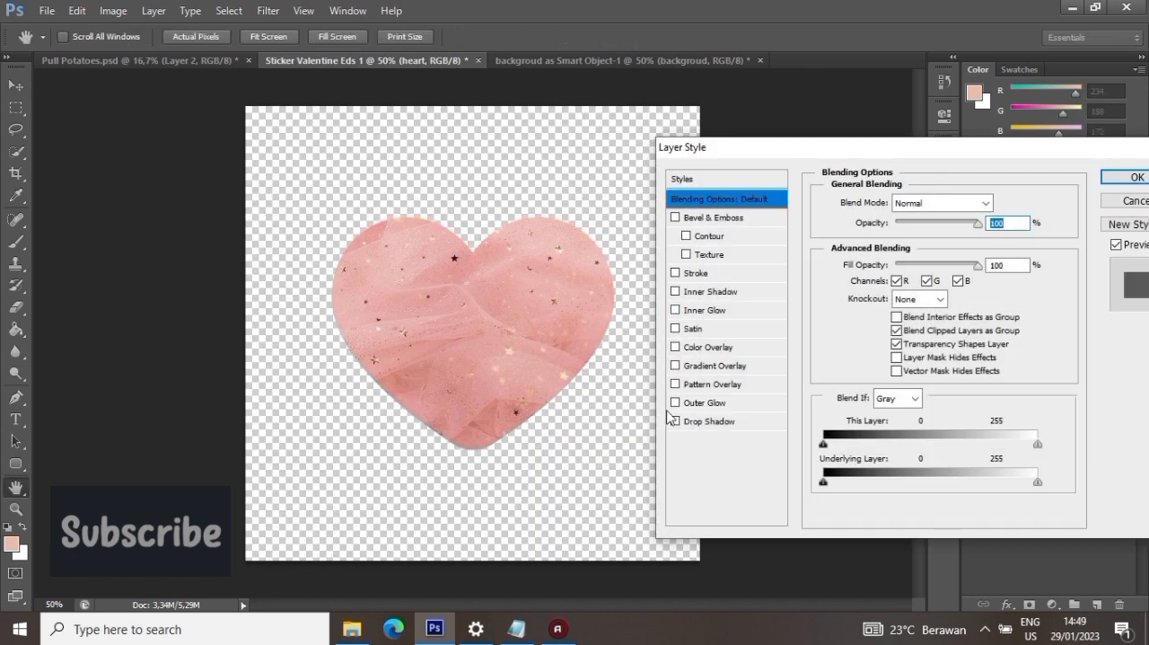
{"action": "left_click", "coordinate": [708, 274]}
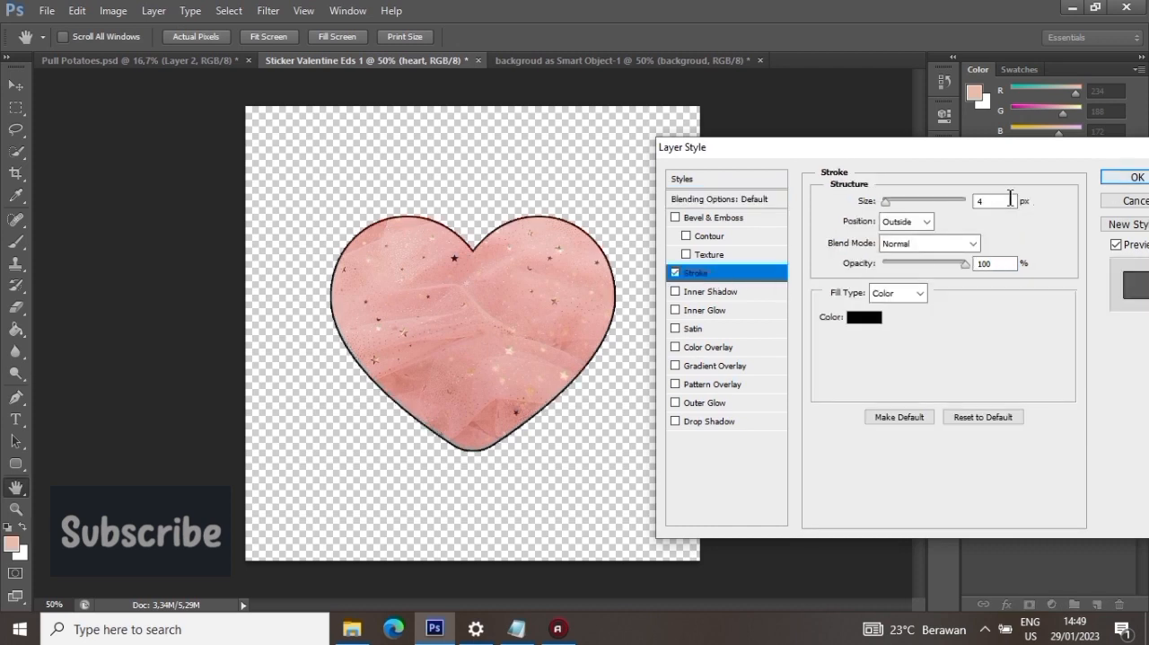
{"action": "type", "text": "7"}
{"action": "left_click", "coordinate": [861, 318]}
{"action": "double_click", "coordinate": [898, 541]}
{"action": "type", "text": "ffffff"}
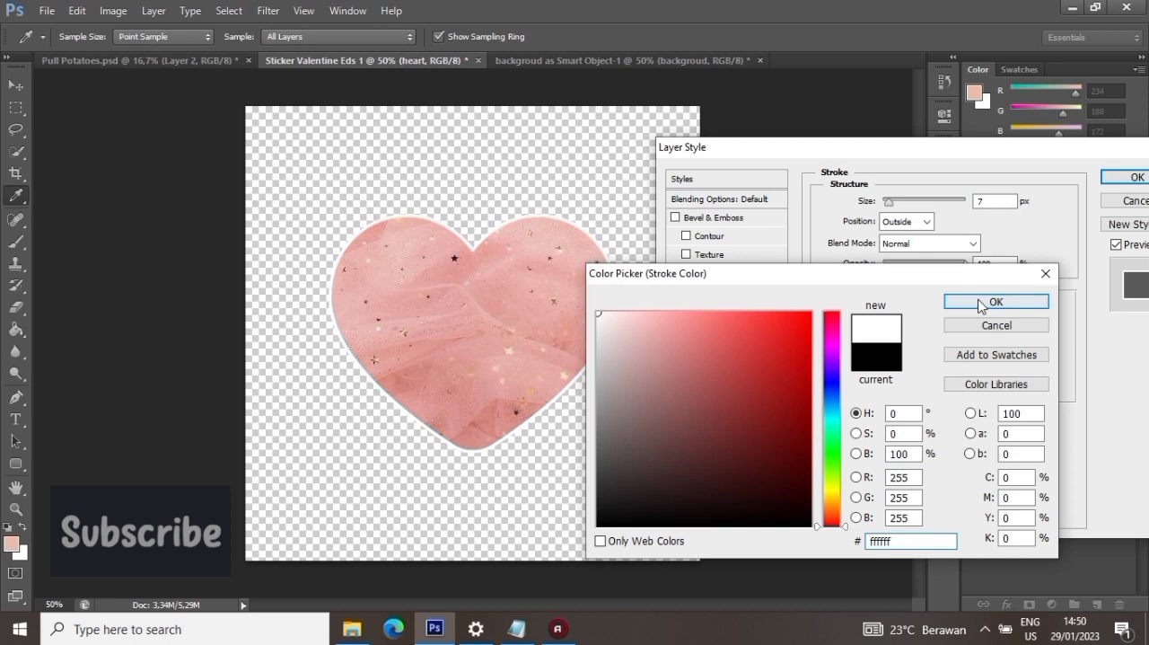
{"action": "left_click", "coordinate": [996, 302]}
- Set the heart's stroke size to 33 px and apply the layer style
{"action": "type", "text": "21"}
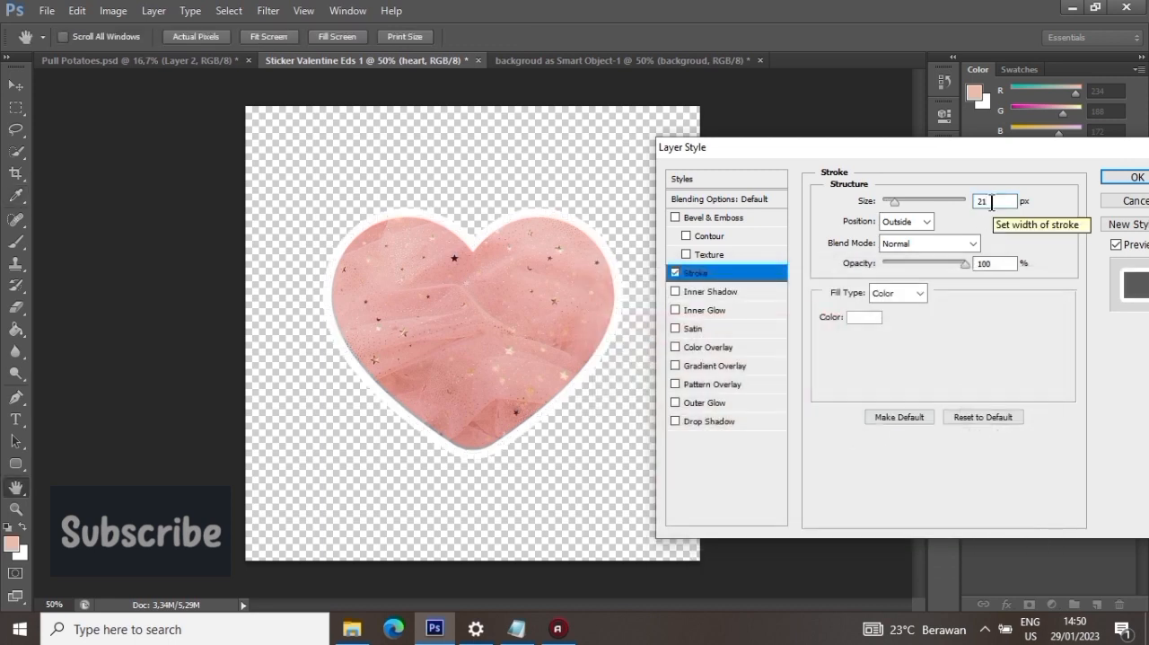
{"action": "double_click", "coordinate": [994, 201]}
{"action": "type", "text": "33"}
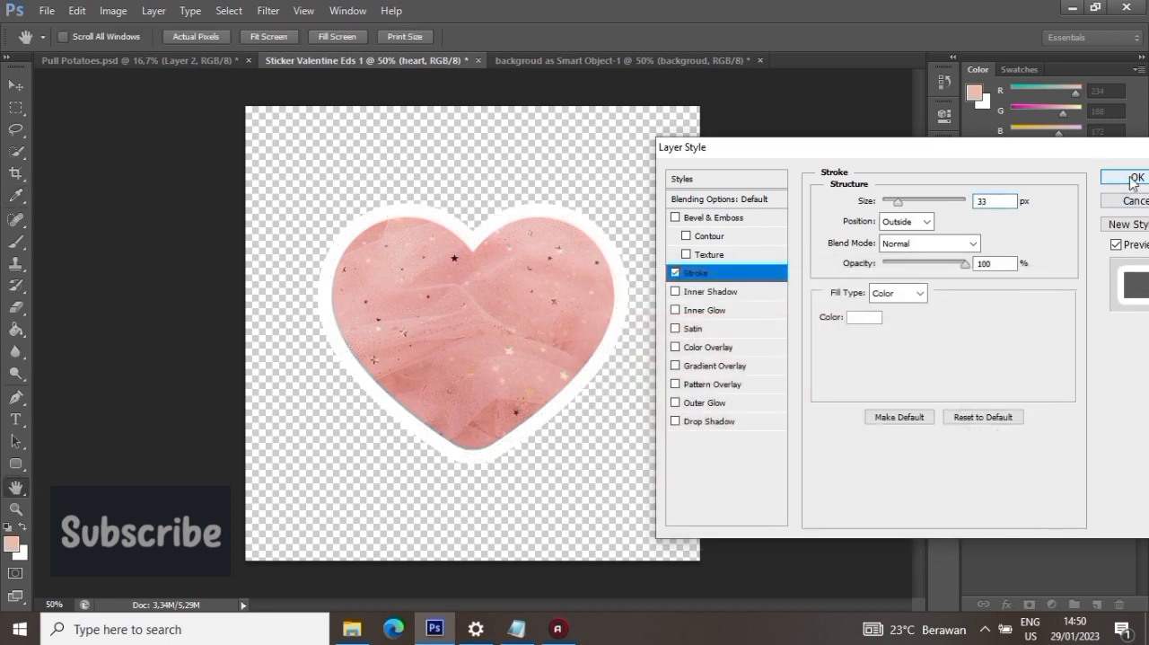
{"action": "left_click", "coordinate": [1135, 178]}
- Select the backgroud and heart layers together and enlarge both with a free transform
{"action": "left_click", "coordinate": [1069, 375], "text": "shift"}
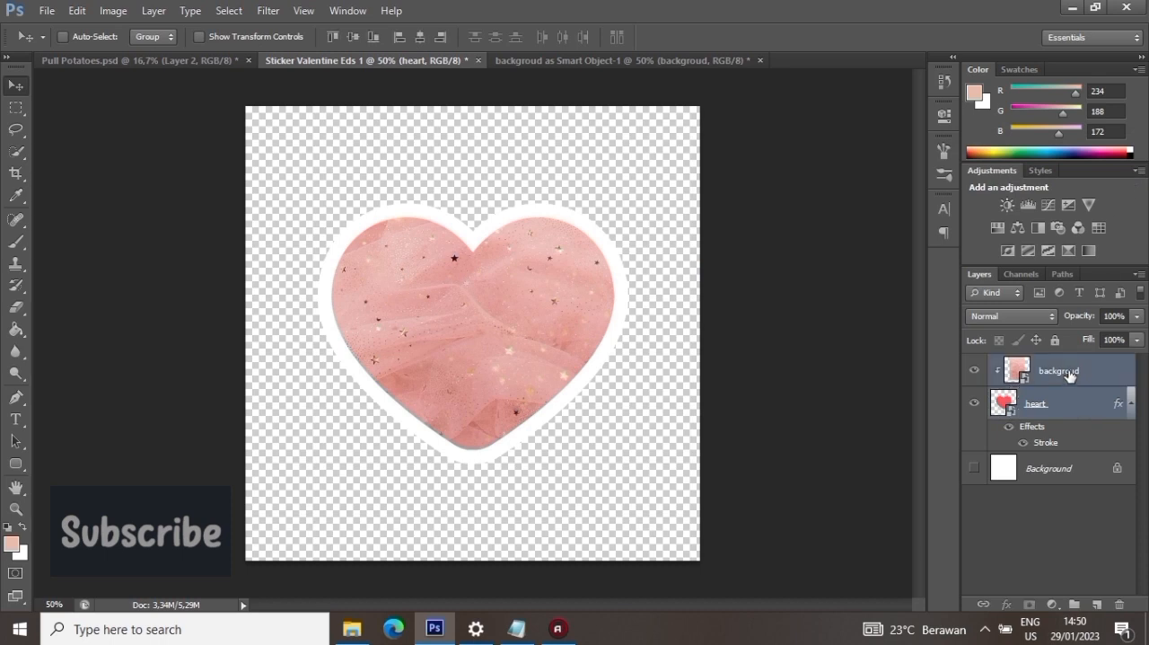
{"action": "left_click", "coordinate": [77, 10]}
{"action": "left_click", "coordinate": [144, 305]}
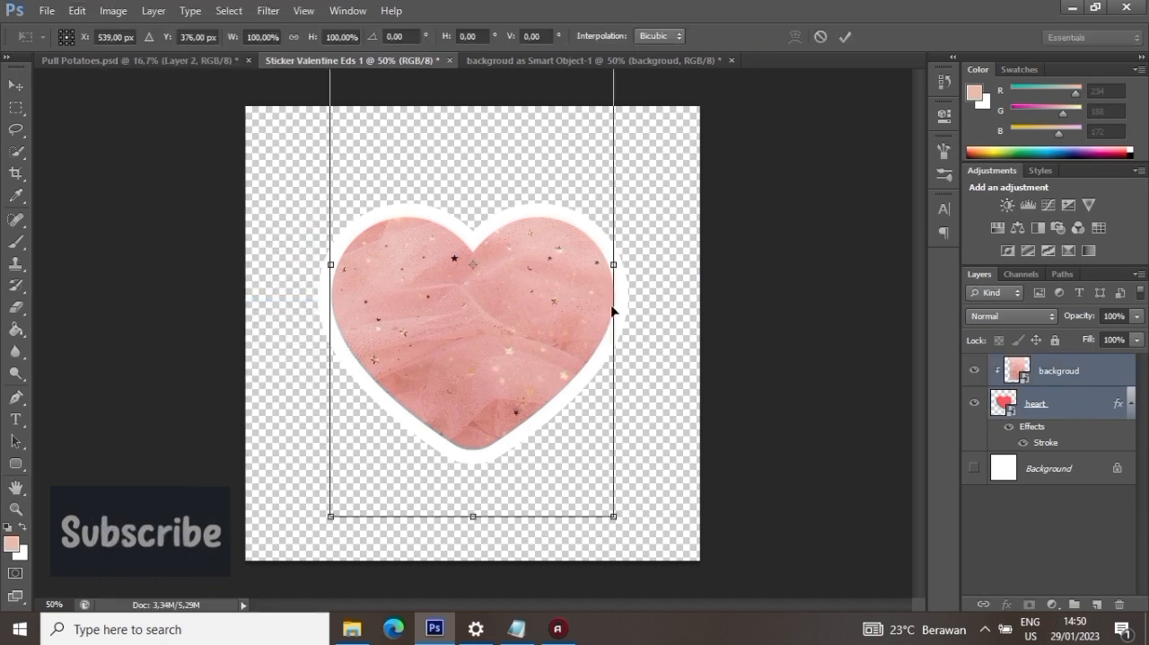
{"action": "left_click_drag", "start_coordinate": [615, 518], "coordinate": [675, 626]}
{"action": "left_click", "coordinate": [845, 36]}
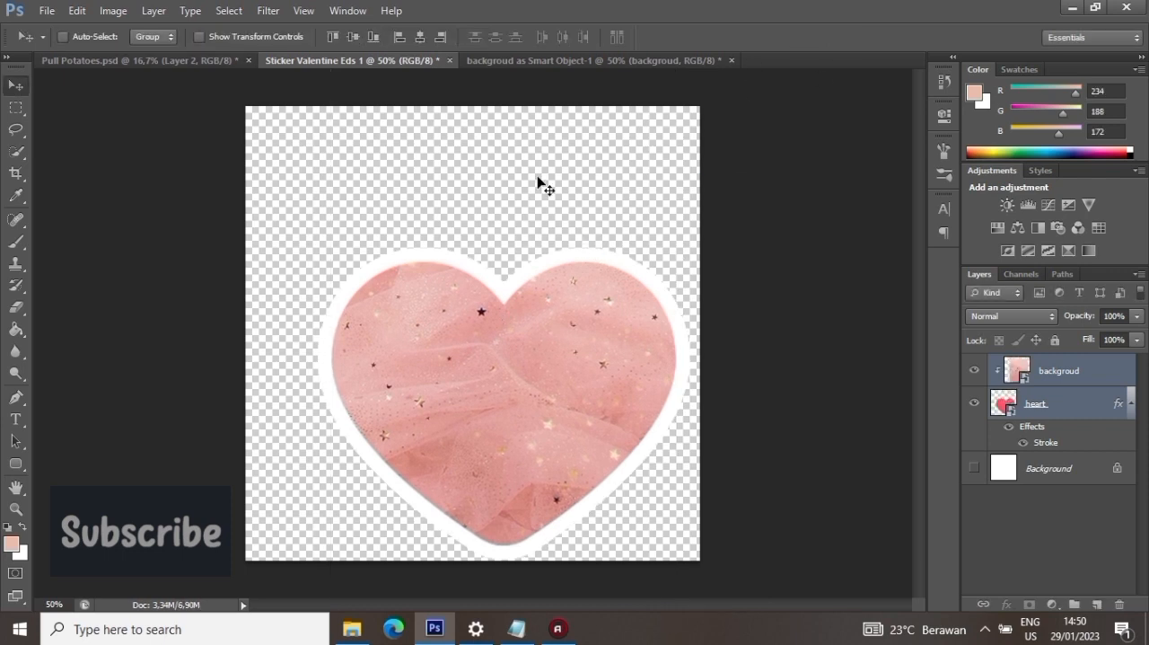
- Center the selected heart and backgroud layers horizontally and vertically on the canvas
{"action": "key", "text": "ctrl+a"}
{"action": "left_click", "coordinate": [419, 37]}
{"action": "left_click", "coordinate": [352, 37]}
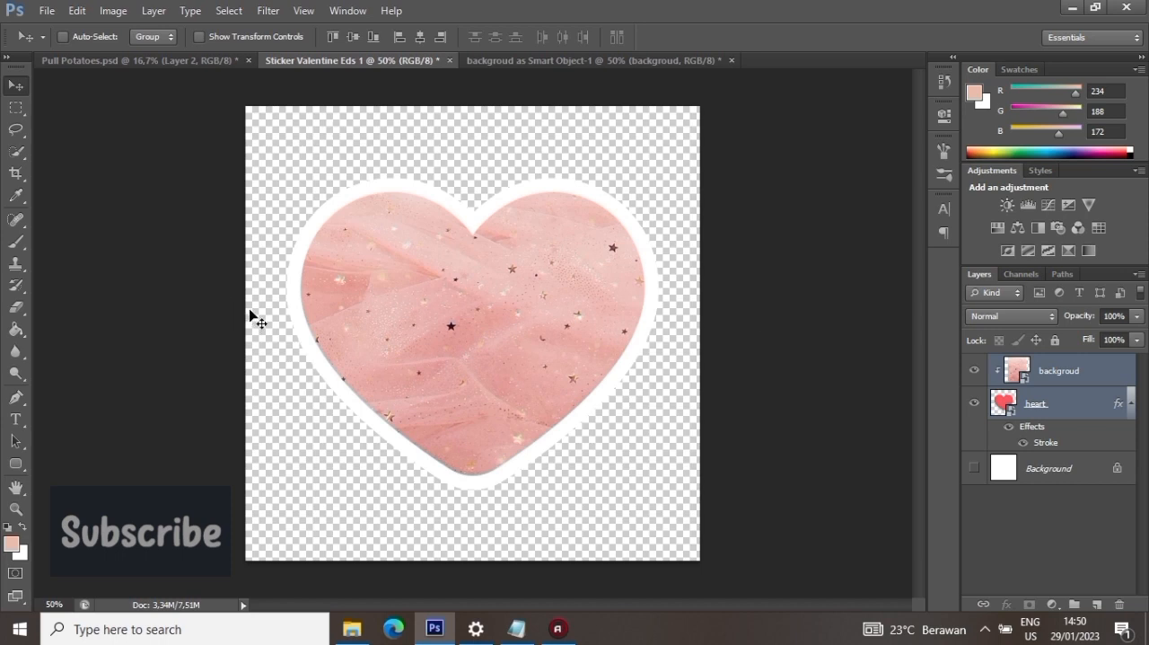
- Add the text "Valentine's" over the upper part of the heart
{"action": "left_click", "coordinate": [20, 422]}
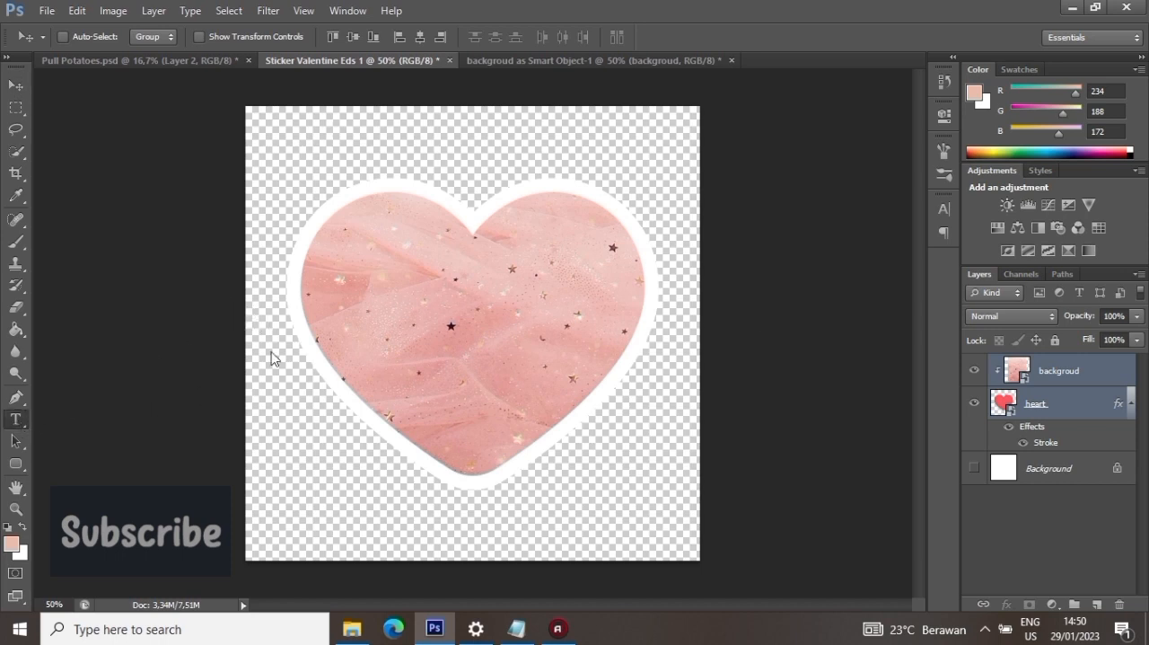
{"action": "left_click", "coordinate": [360, 284]}
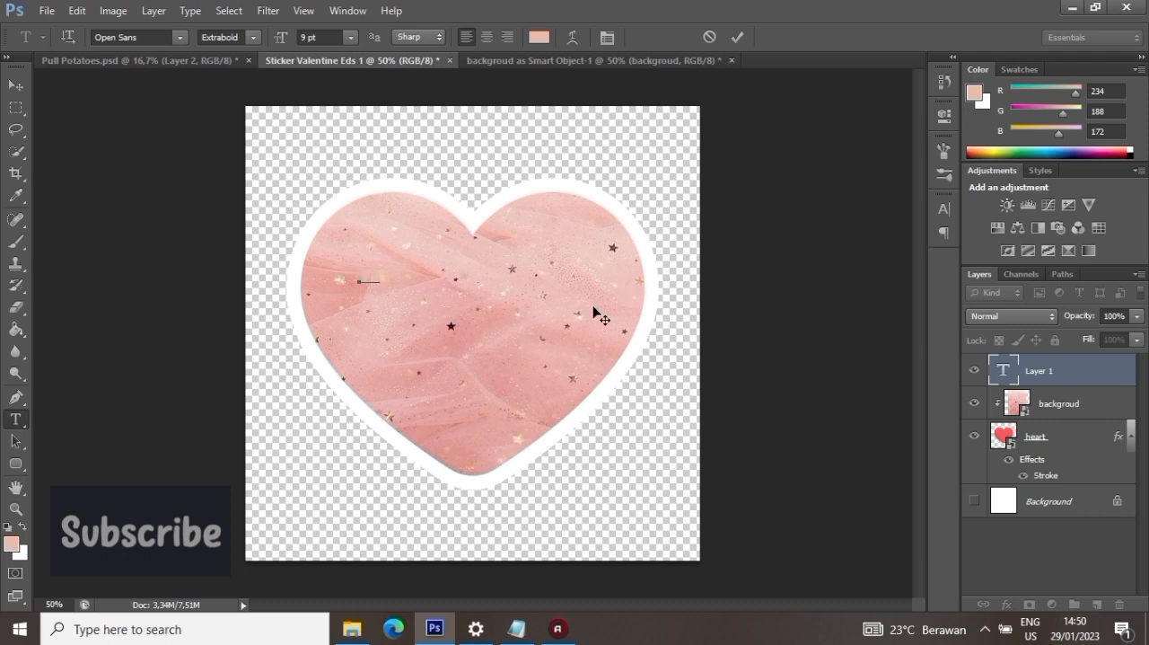
{"action": "key", "text": "ctrl+a"}
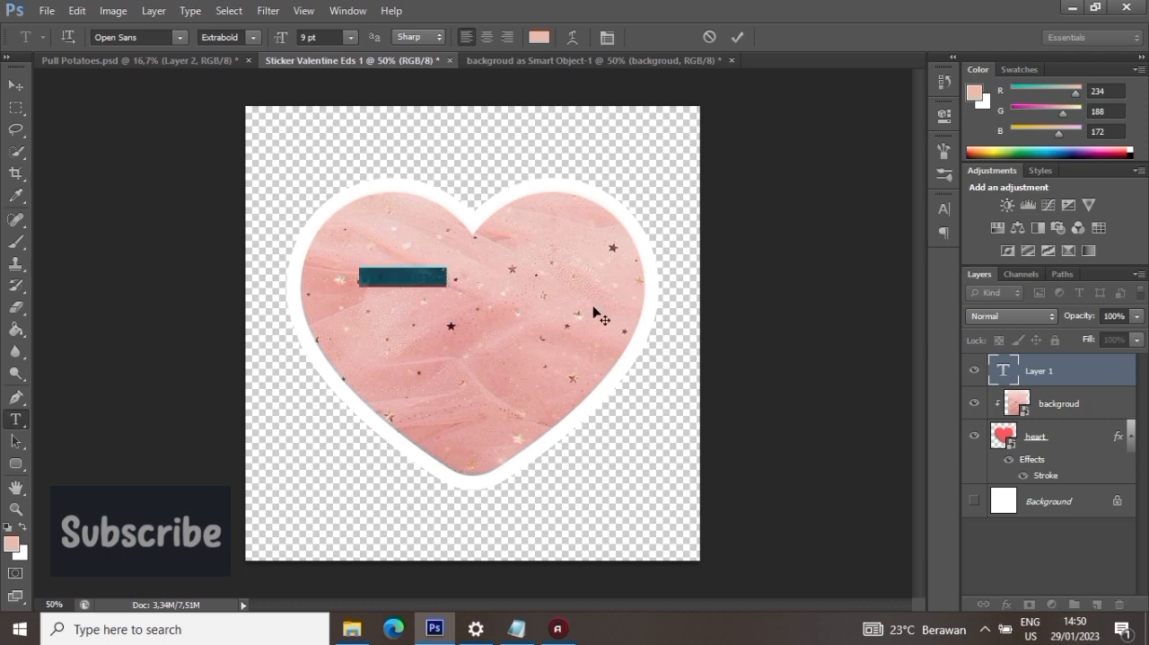
{"action": "left_click", "coordinate": [538, 37]}
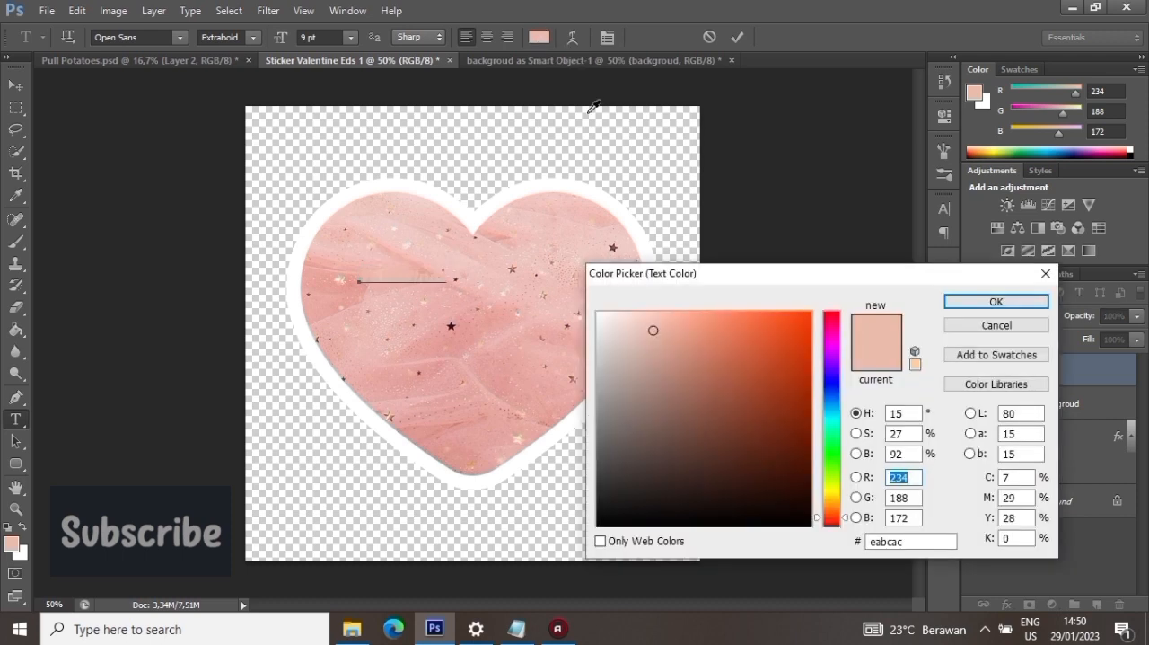
{"action": "left_click", "coordinate": [968, 301]}
{"action": "left_click", "coordinate": [439, 276]}
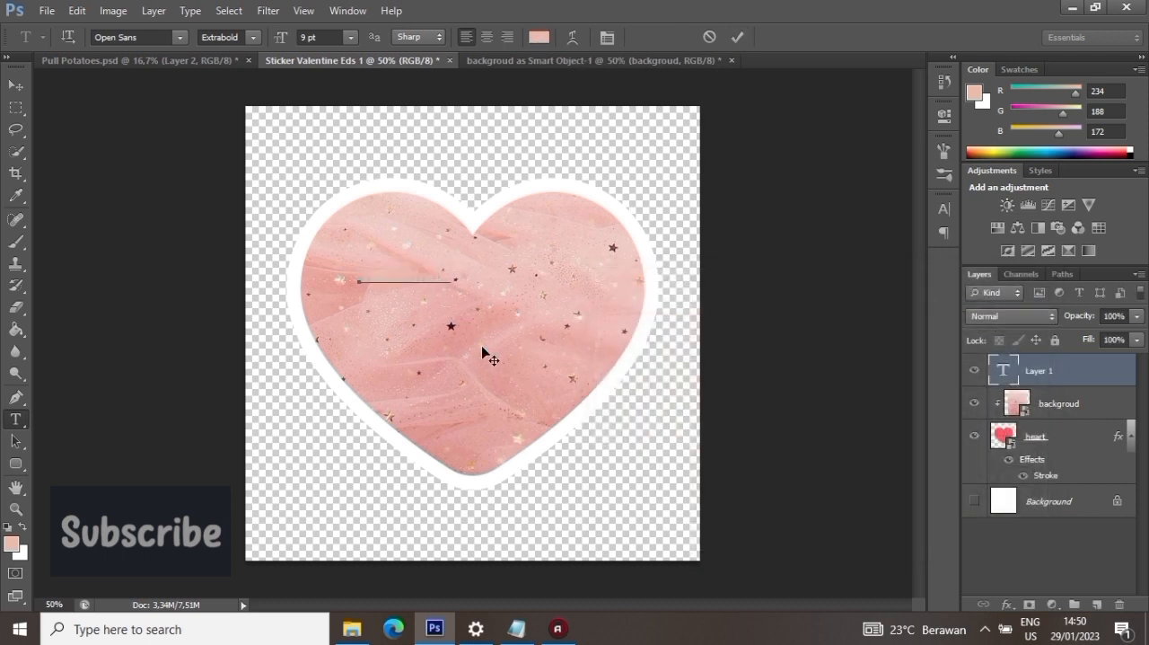
- Change the color of the "Valentine's" text to black and commit the text
{"action": "key", "text": "ctrl+a"}
{"action": "left_click", "coordinate": [538, 38]}
{"action": "double_click", "coordinate": [897, 541]}
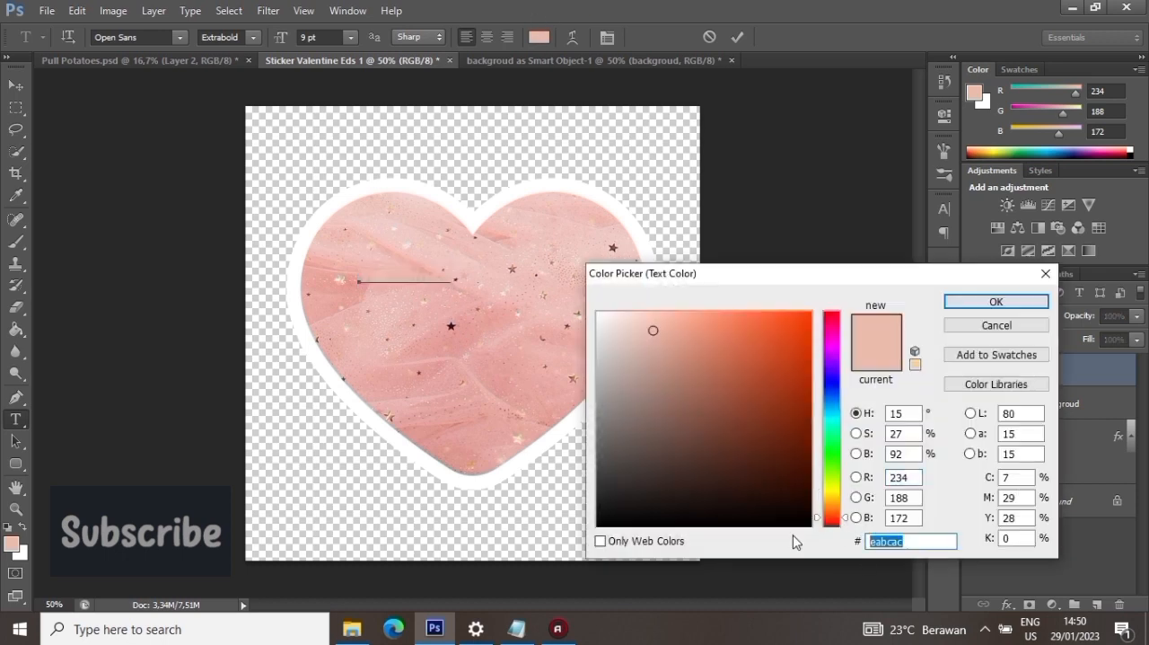
{"action": "type", "text": "0000"}
{"action": "left_click", "coordinate": [996, 301]}
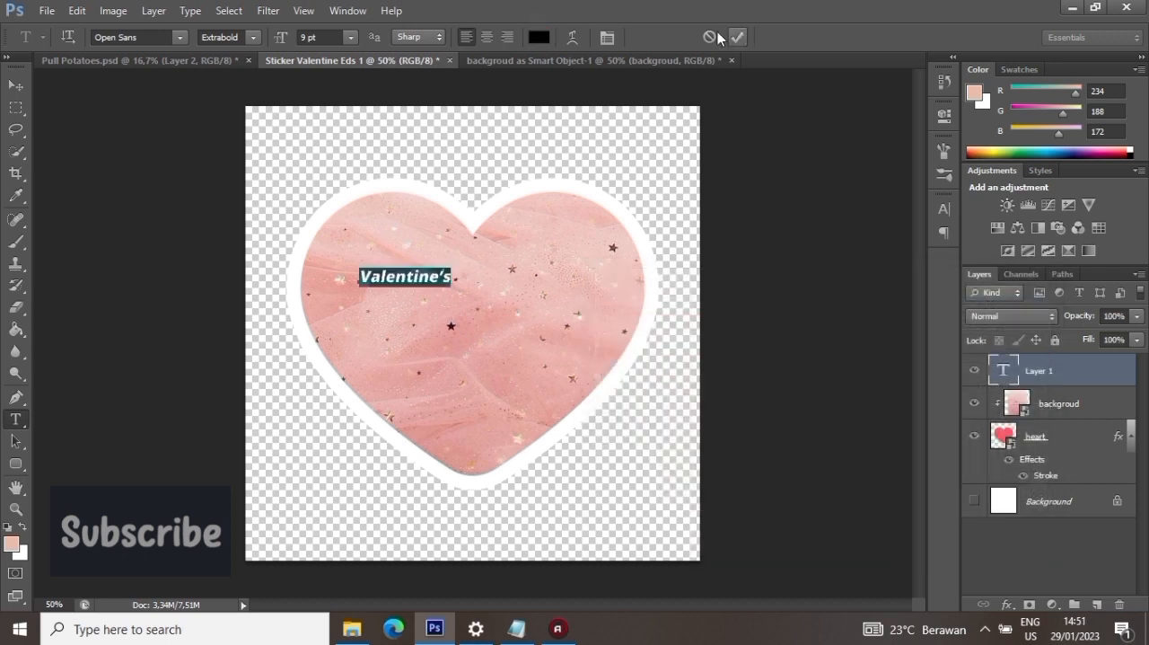
{"action": "left_click", "coordinate": [737, 37]}
{"action": "key", "text": "v"}
- Try out fonts for the "Valentine's" text and set it to Andina Demo
{"action": "double_click", "coordinate": [1007, 369]}
{"action": "left_click", "coordinate": [165, 38]}
{"action": "type", "text": "r"}
{"action": "key", "text": "Return"}
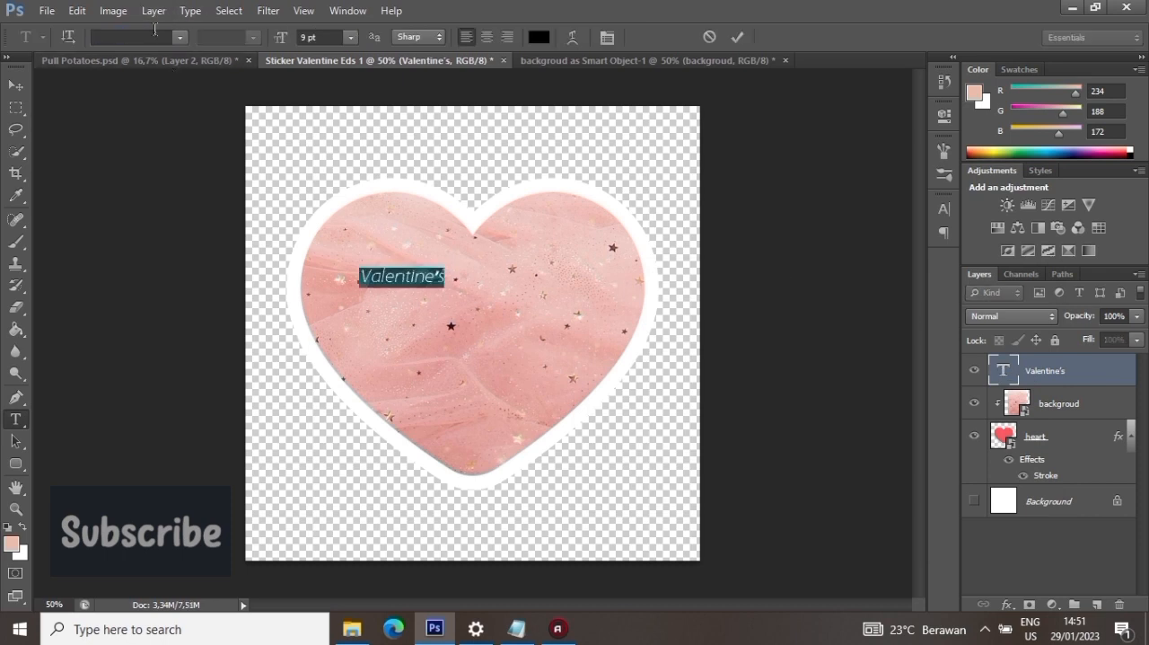
{"action": "left_click", "coordinate": [164, 37]}
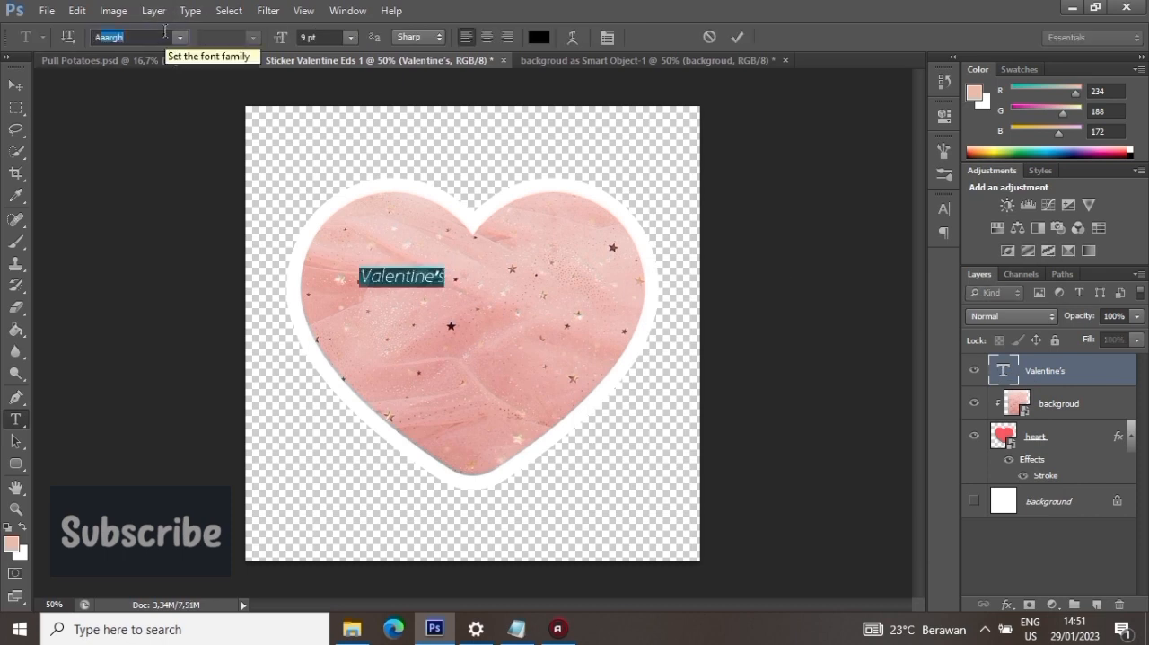
{"action": "left_click", "coordinate": [180, 37]}
{"action": "left_click", "coordinate": [158, 49]}
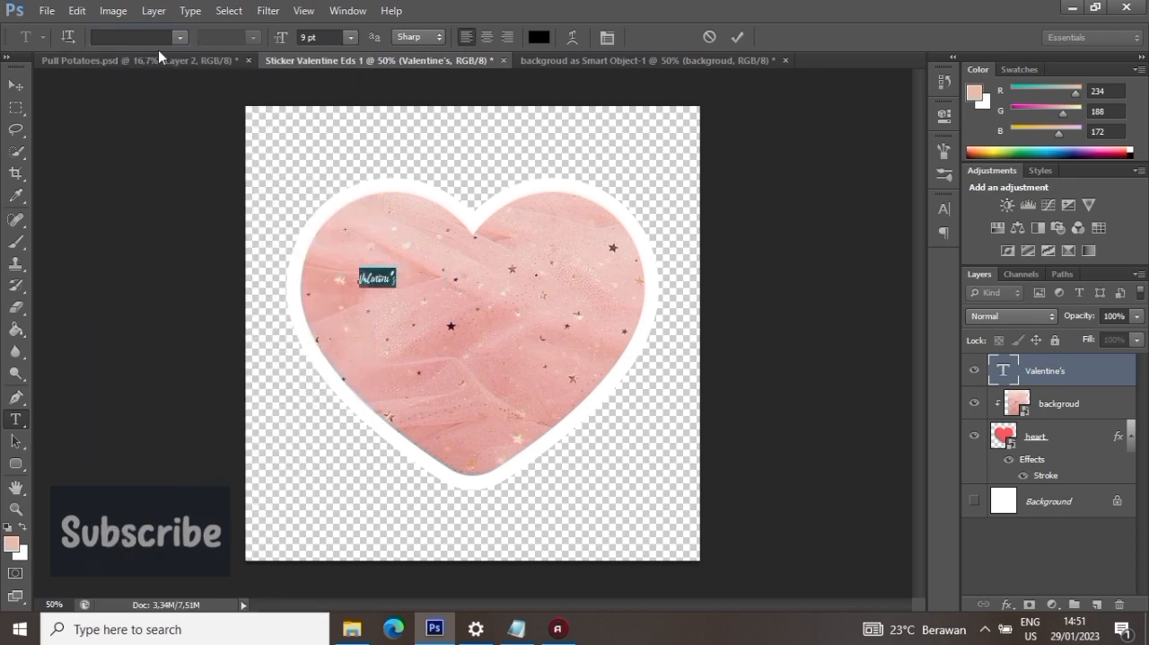
{"action": "left_click", "coordinate": [180, 38]}
{"action": "left_click", "coordinate": [146, 72]}
{"action": "left_click", "coordinate": [142, 38]}
{"action": "key", "text": "Down"}
{"action": "key", "text": "Down"}
{"action": "key", "text": "Down"}
{"action": "key", "text": "Down"}
{"action": "key", "text": "Down"}
{"action": "key", "text": "Down"}
{"action": "key", "text": "Down"}
{"action": "key", "text": "Down"}
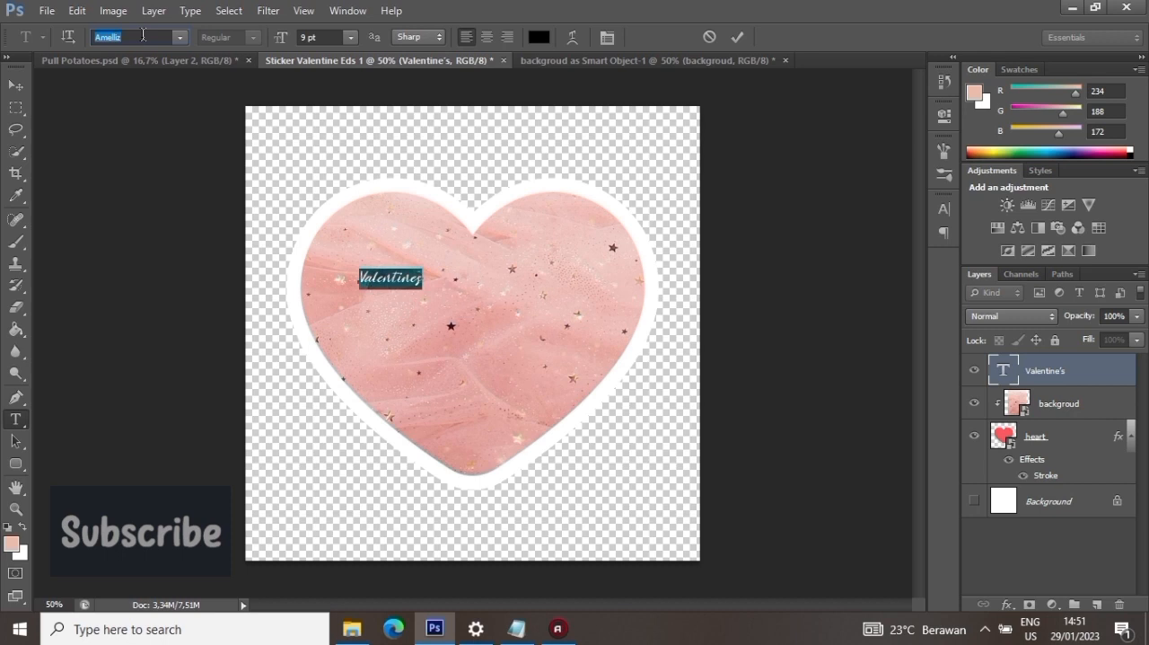
{"action": "key", "text": "Down"}
{"action": "key", "text": "Down"}
{"action": "key", "text": "Down"}
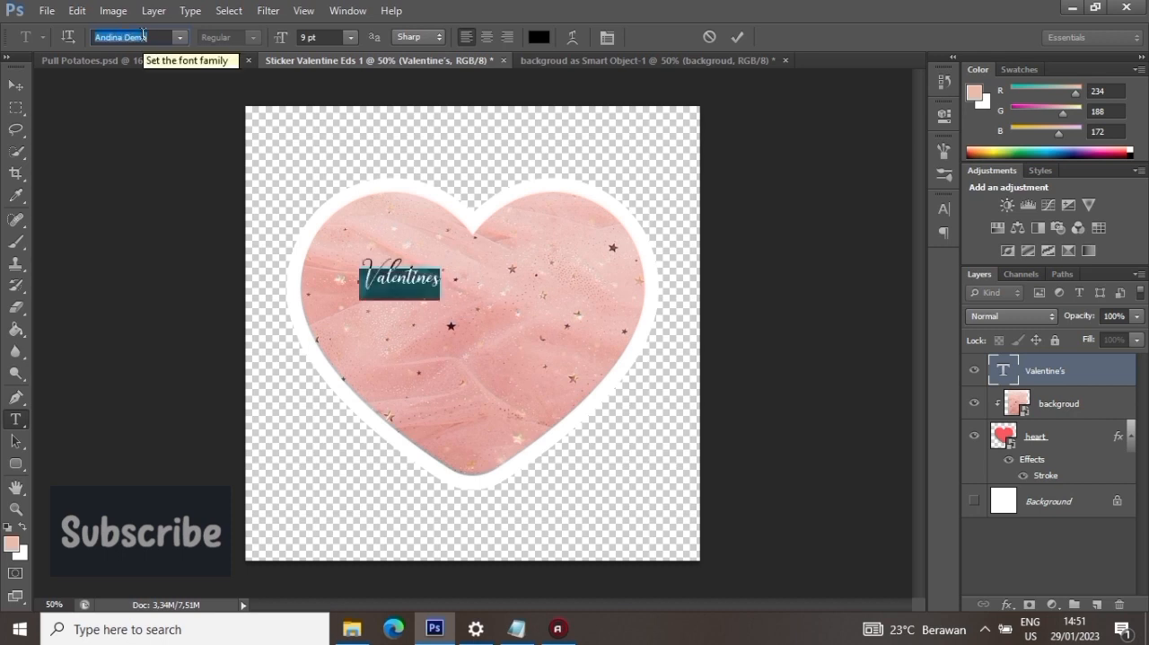
- Set the "Valentine's" text to 31 pt with faux bold and commit the edit
{"action": "left_click", "coordinate": [306, 37]}
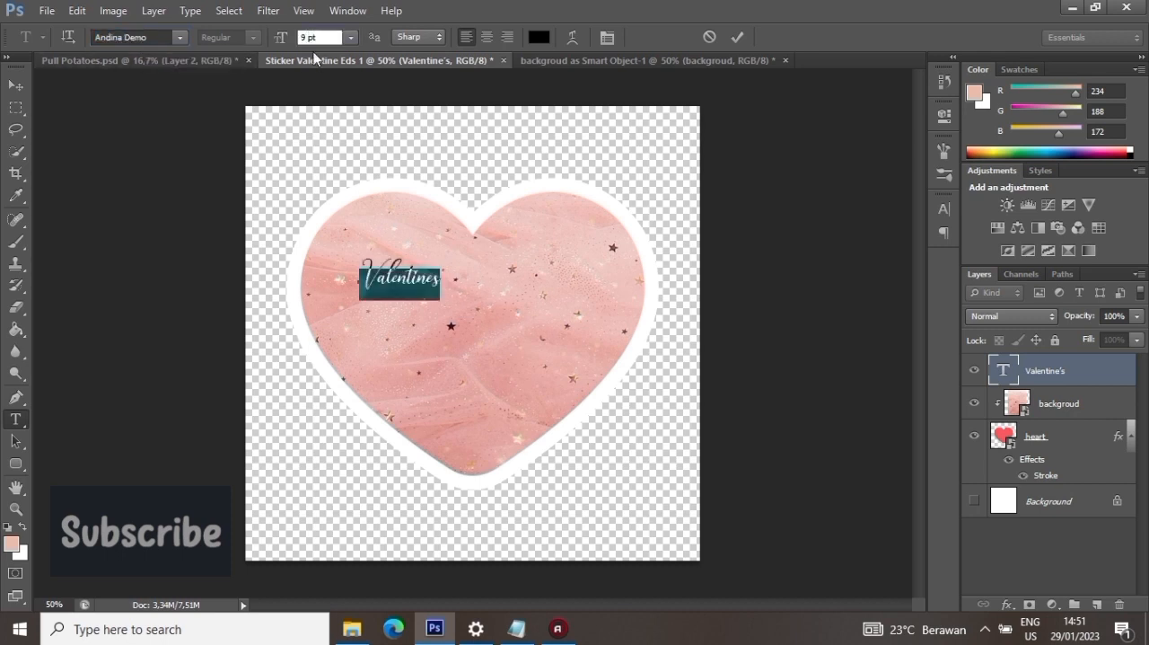
{"action": "type", "text": "21"}
{"action": "key", "text": "Return"}
{"action": "type", "text": "31"}
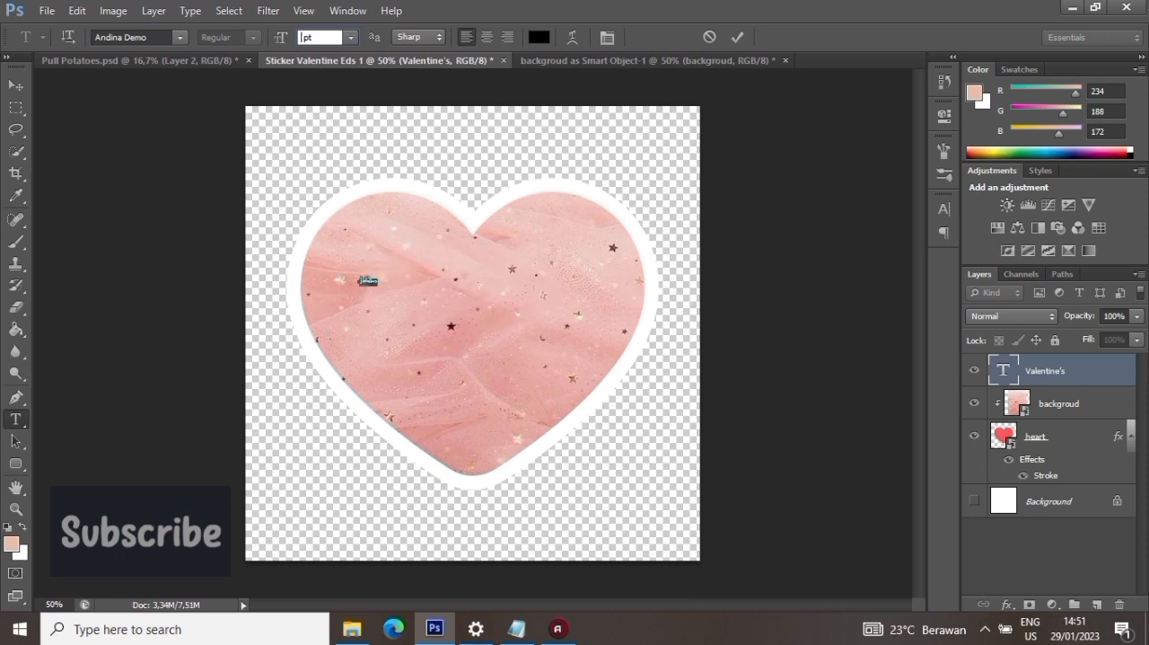
{"action": "key", "text": "Return"}
{"action": "left_click", "coordinate": [943, 208]}
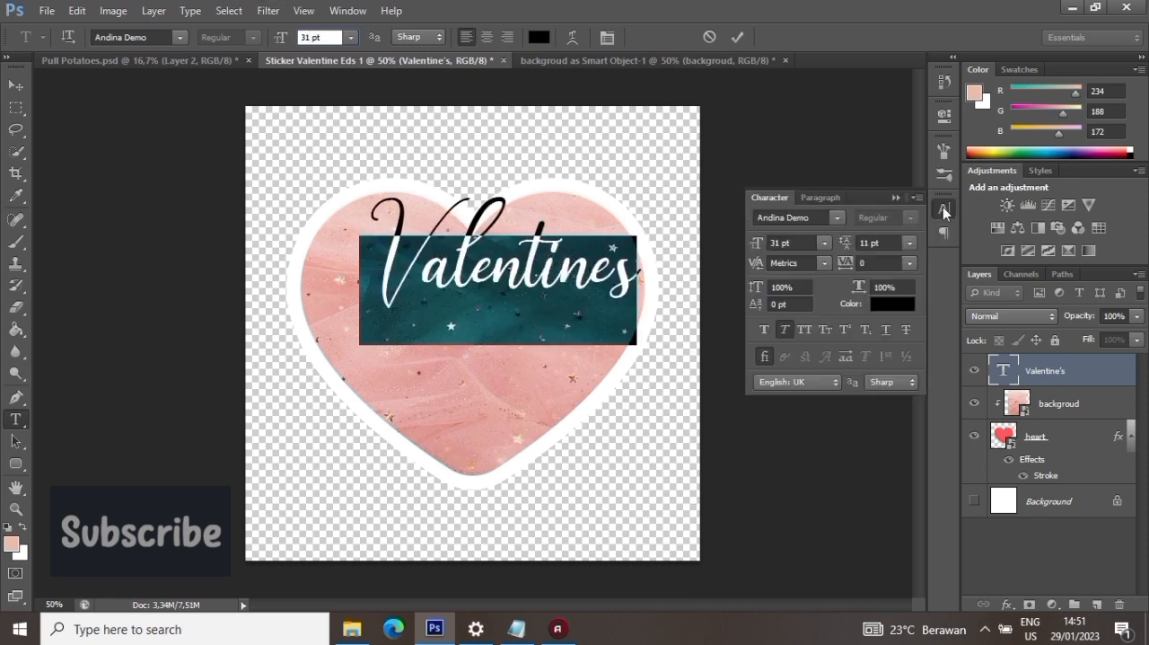
{"action": "left_click", "coordinate": [736, 37]}
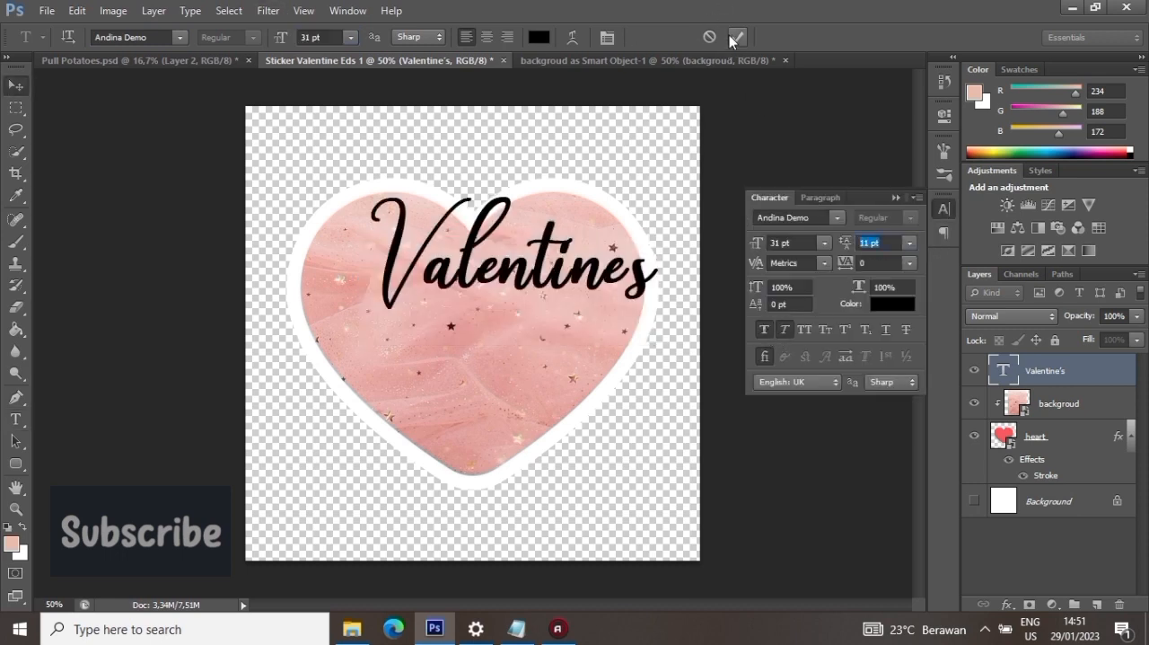
- Move the "Valentine's" text onto the heart and scale it to about 117% width and 122% height
{"action": "key", "text": "v"}
{"action": "left_click_drag", "start_coordinate": [569, 259], "coordinate": [536, 288]}
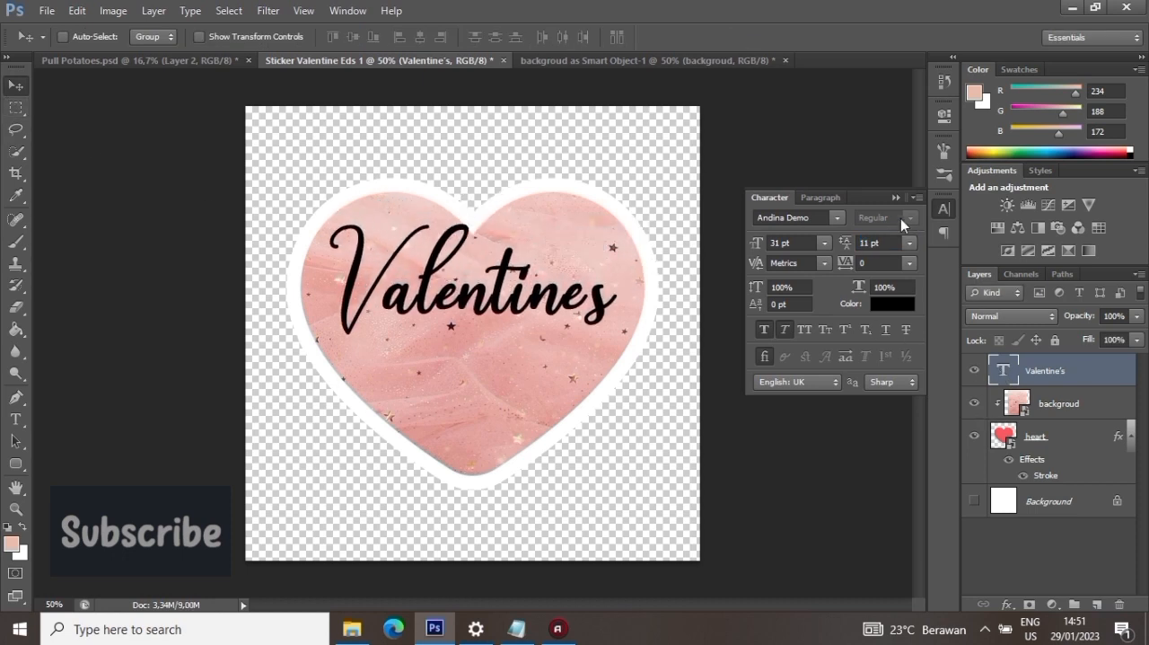
{"action": "left_click", "coordinate": [78, 10]}
{"action": "left_click", "coordinate": [153, 308]}
{"action": "left_click_drag", "start_coordinate": [602, 224], "coordinate": [668, 191]}
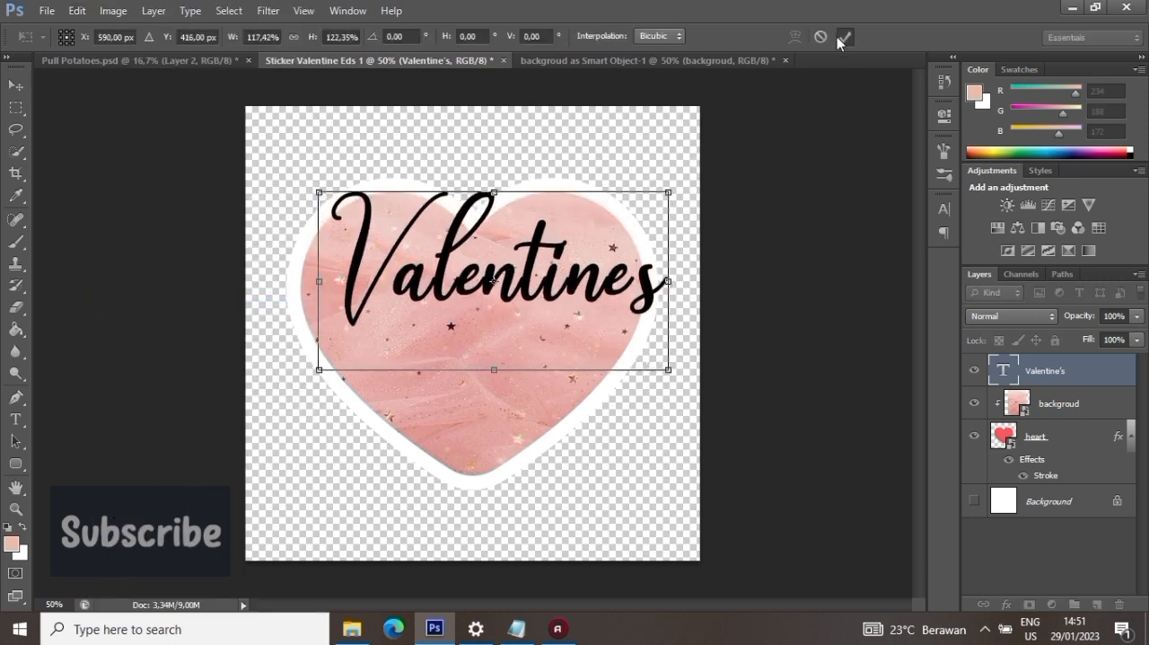
{"action": "left_click", "coordinate": [841, 39]}
- Enlarge the "Valentine's" text further so it spans the heart's full width, and reposition it across the heart
{"action": "left_click_drag", "start_coordinate": [567, 277], "coordinate": [550, 293]}
{"action": "left_click", "coordinate": [77, 10]}
{"action": "left_click", "coordinate": [300, 307]}
{"action": "left_click_drag", "start_coordinate": [652, 211], "coordinate": [701, 181]}
{"action": "left_click", "coordinate": [844, 36]}
{"action": "left_click_drag", "start_coordinate": [777, 219], "coordinate": [750, 248]}
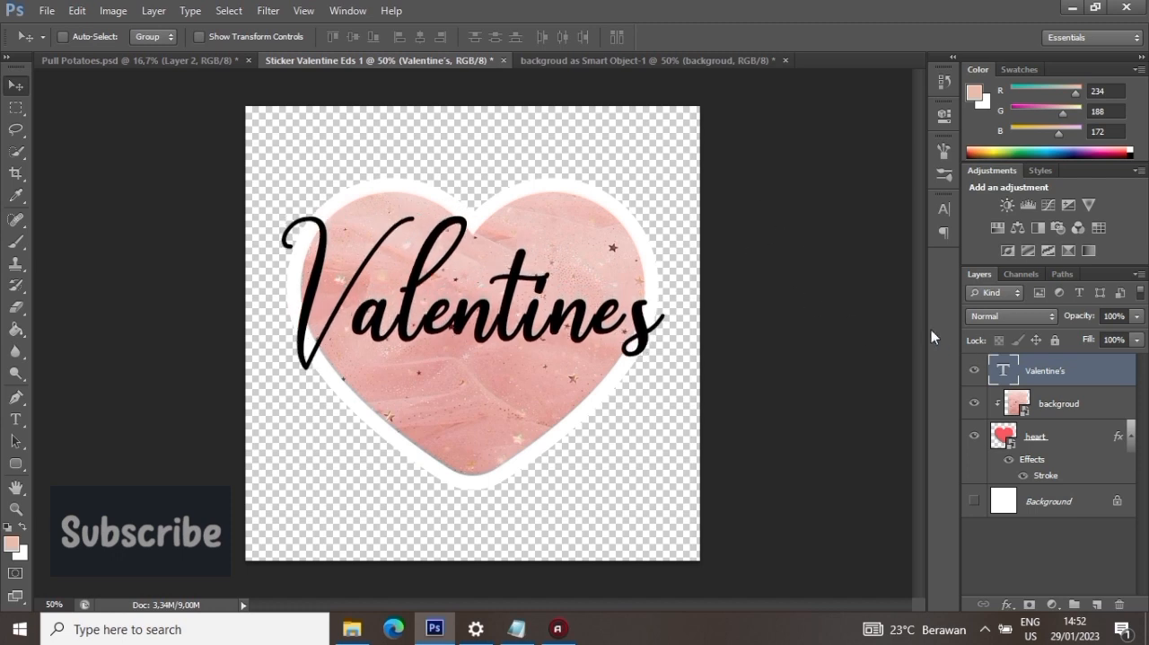
- Try copying the heart's stroke layer style onto the "Valentine's" text layer, and undo it
{"action": "right_click", "coordinate": [1071, 440]}
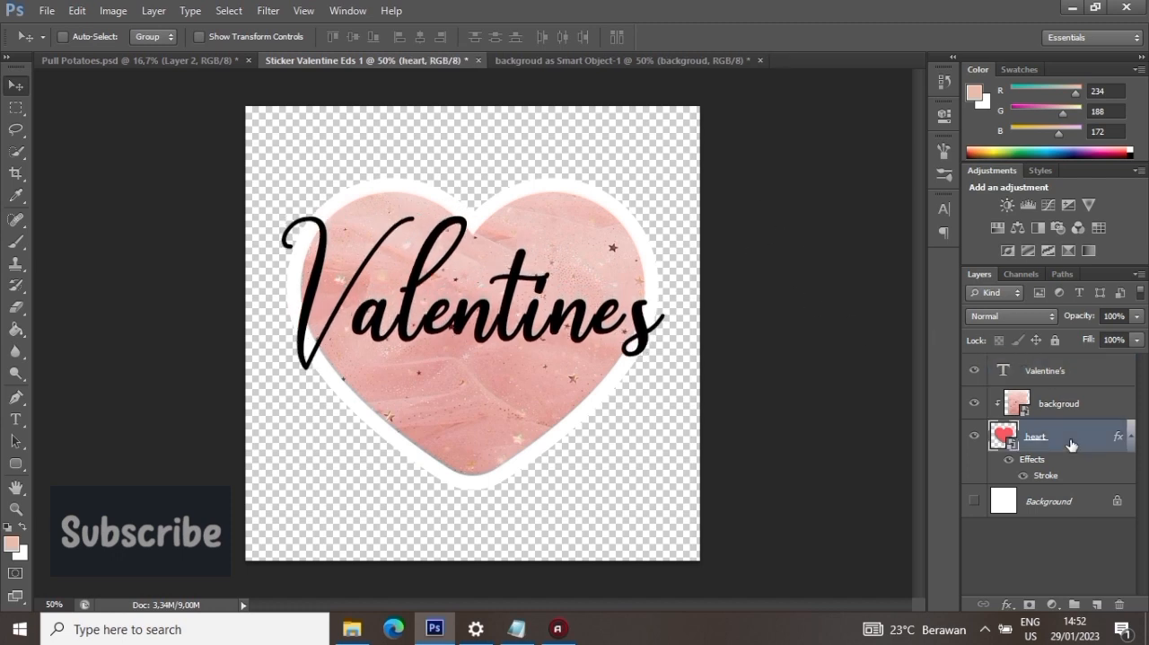
{"action": "left_click", "coordinate": [943, 349]}
{"action": "left_click", "coordinate": [1086, 368]}
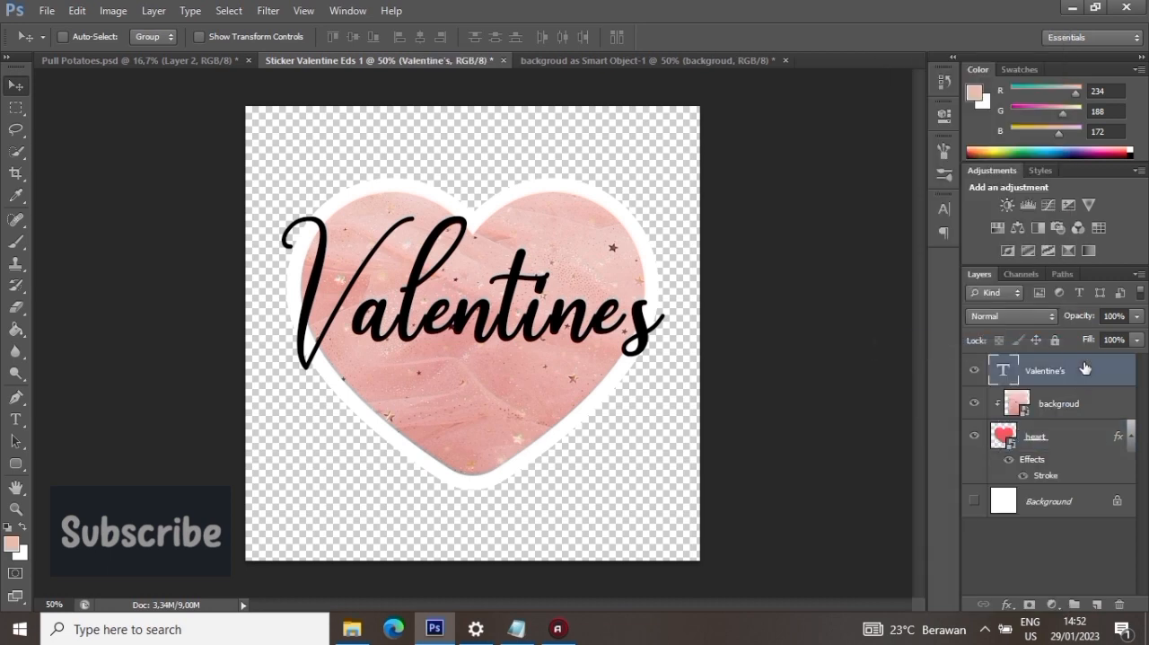
{"action": "right_click", "coordinate": [1085, 368]}
{"action": "left_click", "coordinate": [949, 481]}
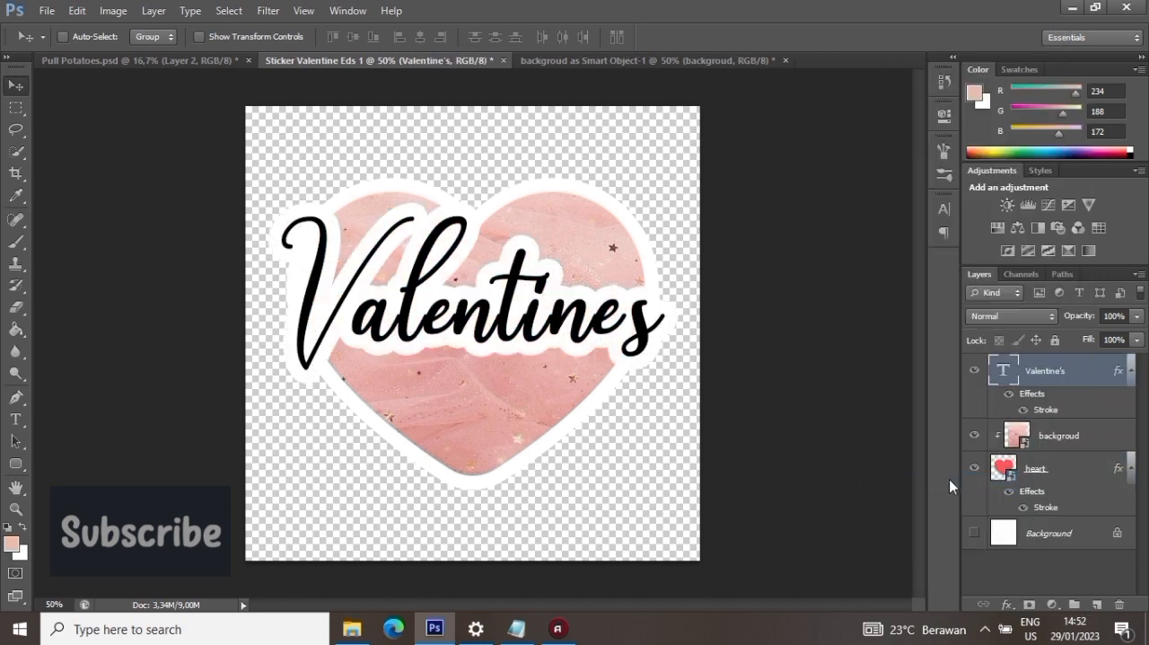
{"action": "key", "text": "ctrl+z"}
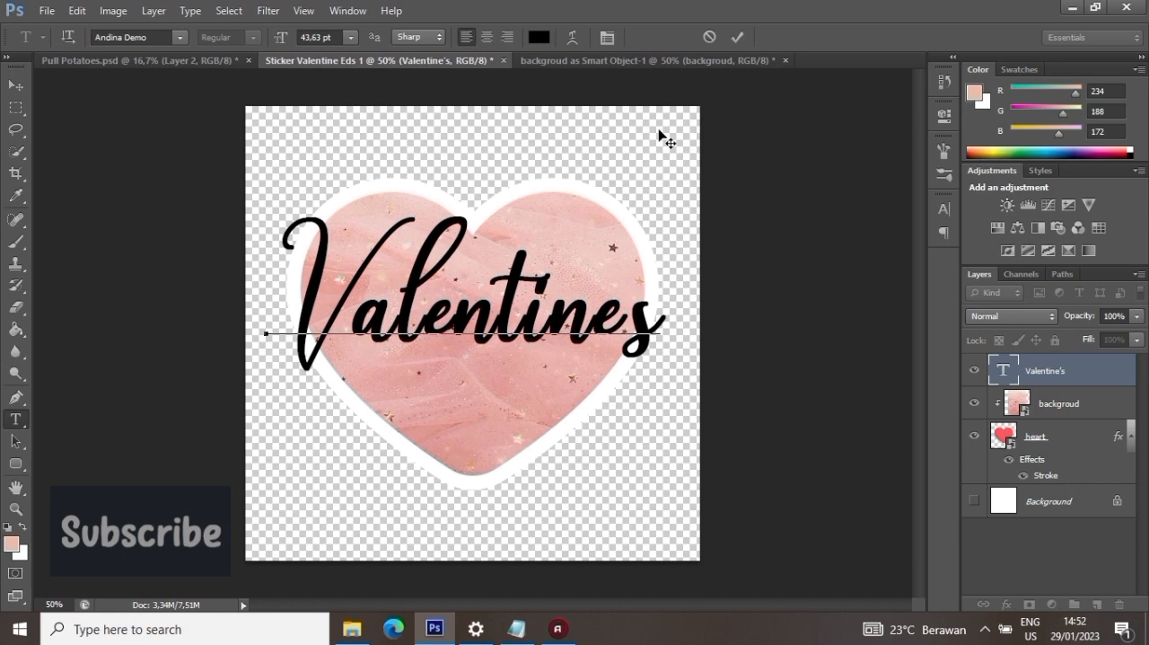
- Add the text "Day" in Andina Demo at the heart's lower tip and set its size to 27 pt
{"action": "left_click", "coordinate": [415, 490]}
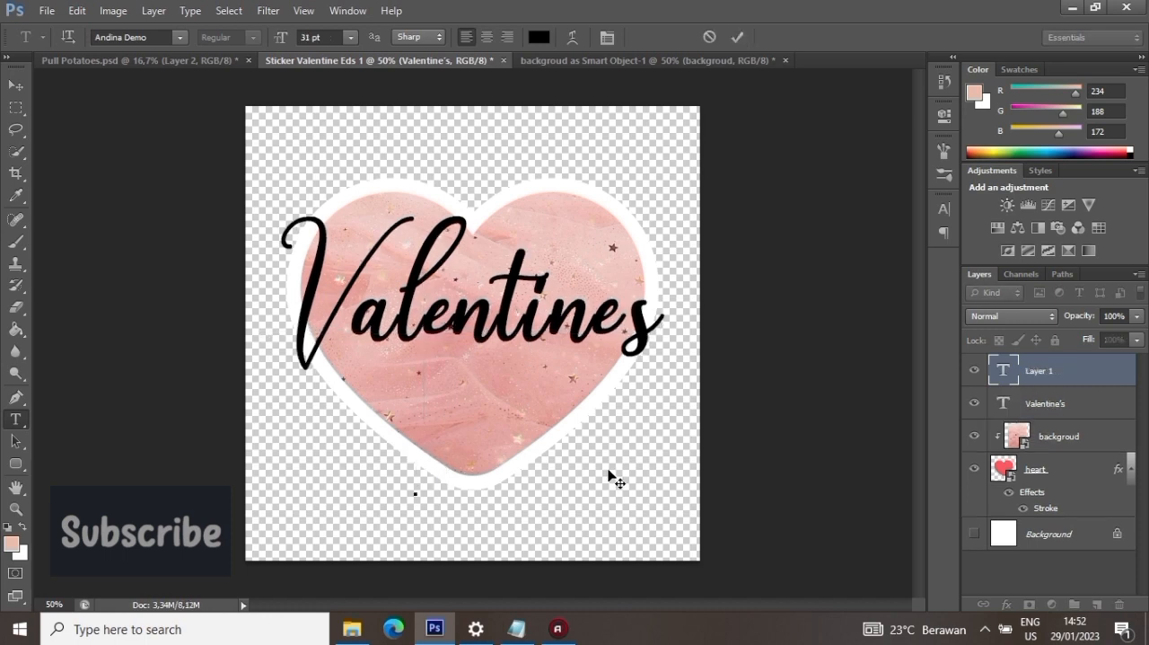
{"action": "type", "text": "Day"}
{"action": "key", "text": "ctrl+a"}
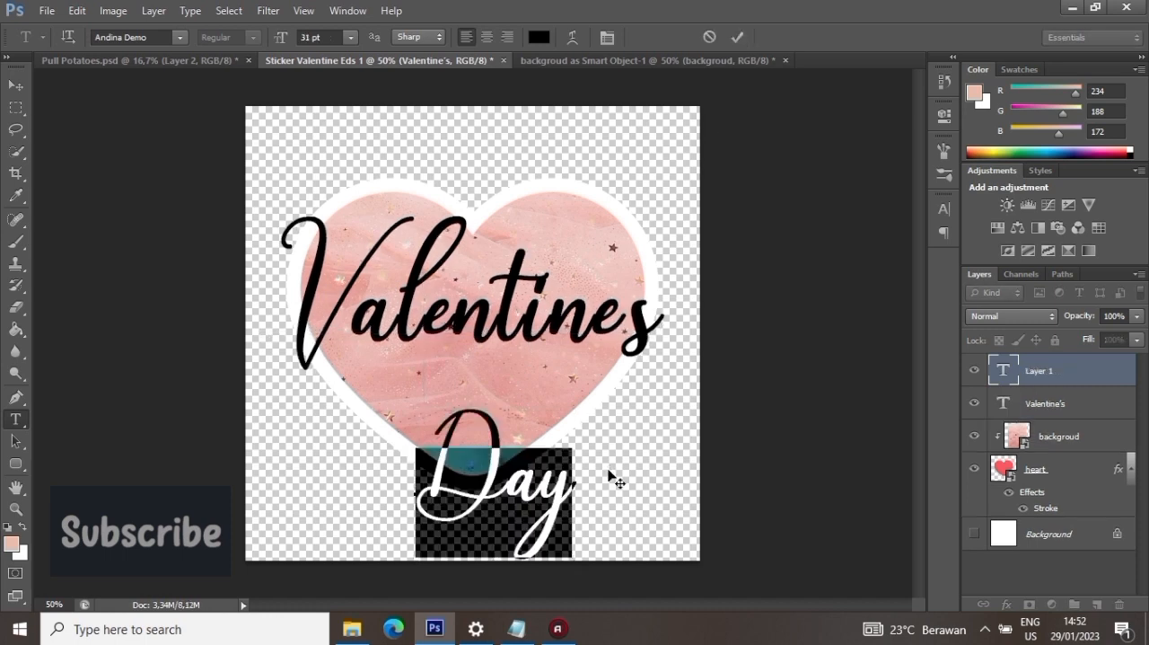
{"action": "double_click", "coordinate": [305, 37]}
{"action": "type", "text": "27"}
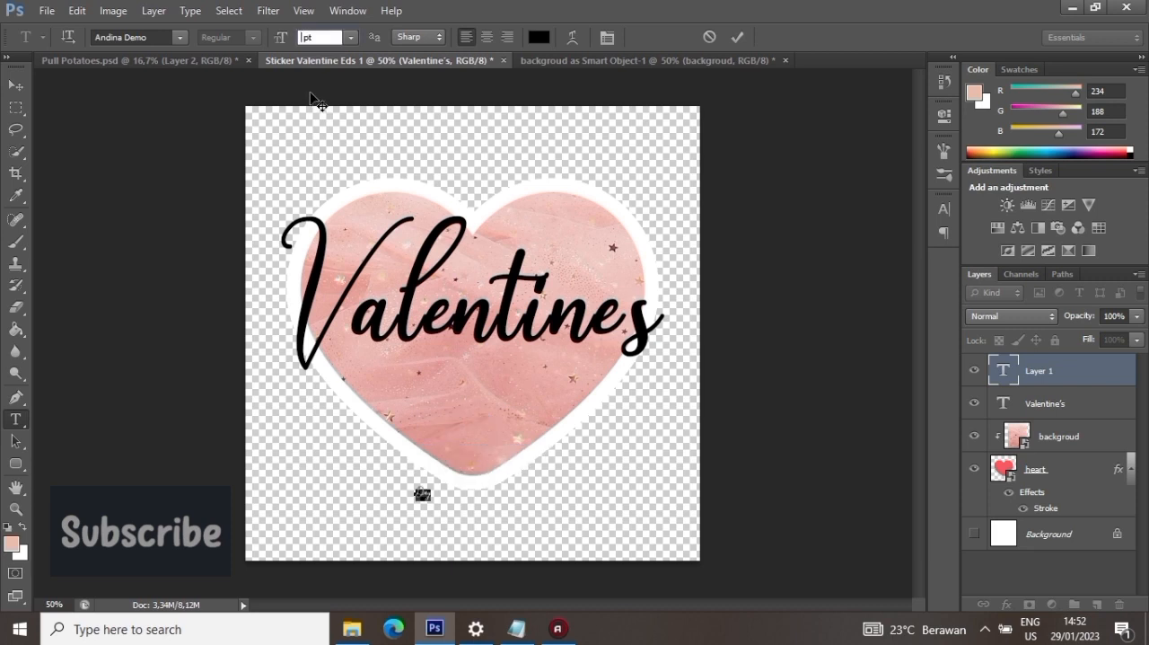
- Move the "Day" text up into the lower half of the heart, directly beneath "Valentine's"
{"action": "left_click", "coordinate": [737, 37]}
{"action": "key", "text": "v"}
{"action": "left_click_drag", "start_coordinate": [468, 468], "coordinate": [457, 393]}
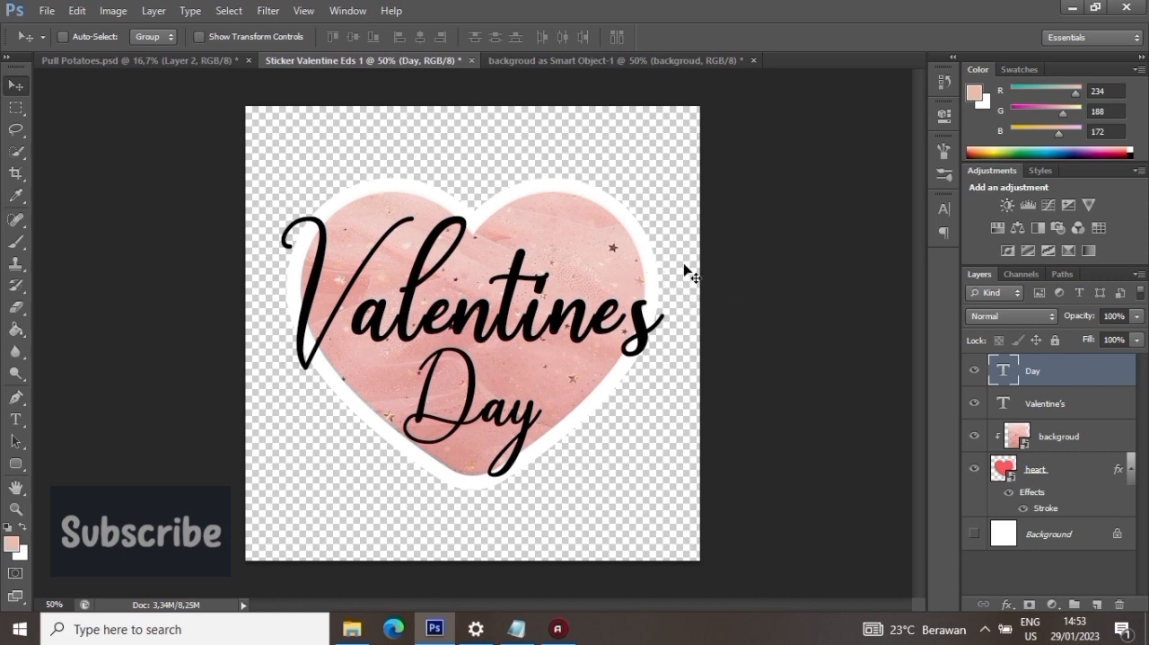
{"action": "double_click", "coordinate": [1002, 370]}
{"action": "left_click", "coordinate": [943, 208]}
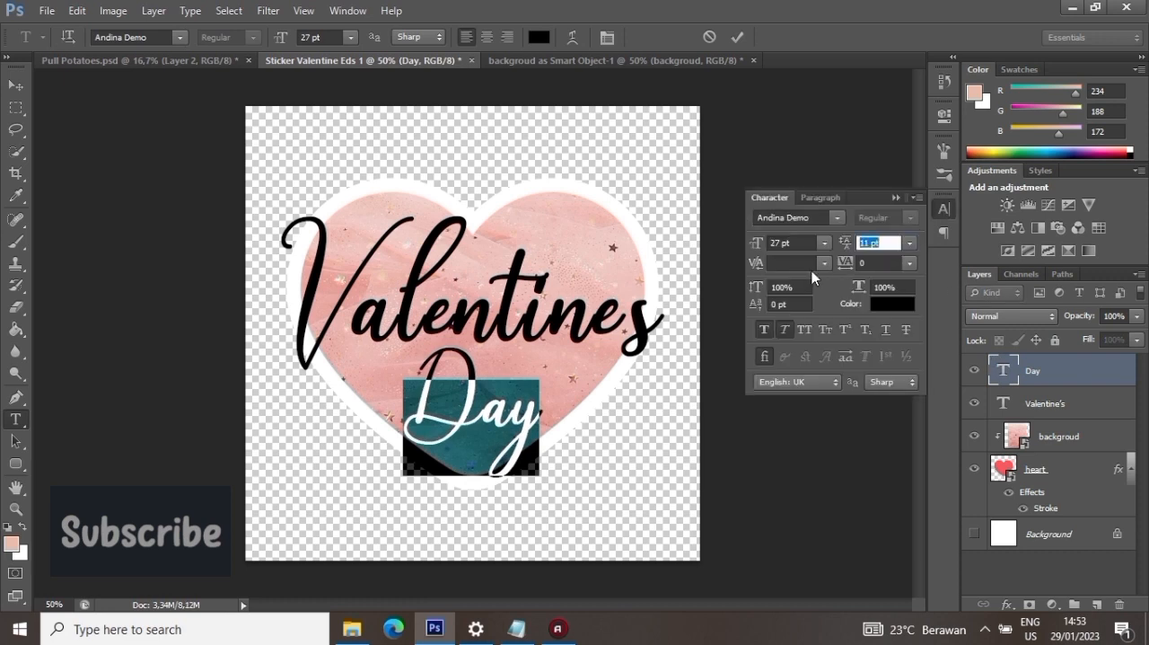
{"action": "left_click", "coordinate": [895, 197]}
{"action": "left_click", "coordinate": [737, 36]}
{"action": "key", "text": "v"}
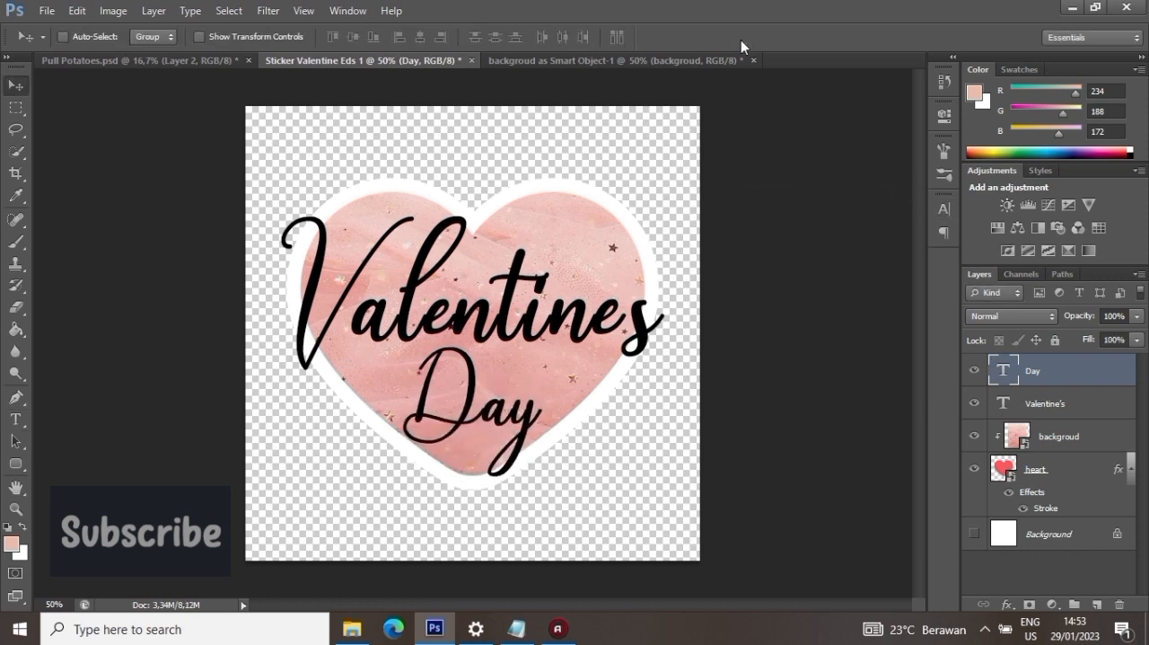
- Set the font size of the "Day" text to 31 pt
{"action": "double_click", "coordinate": [997, 372]}
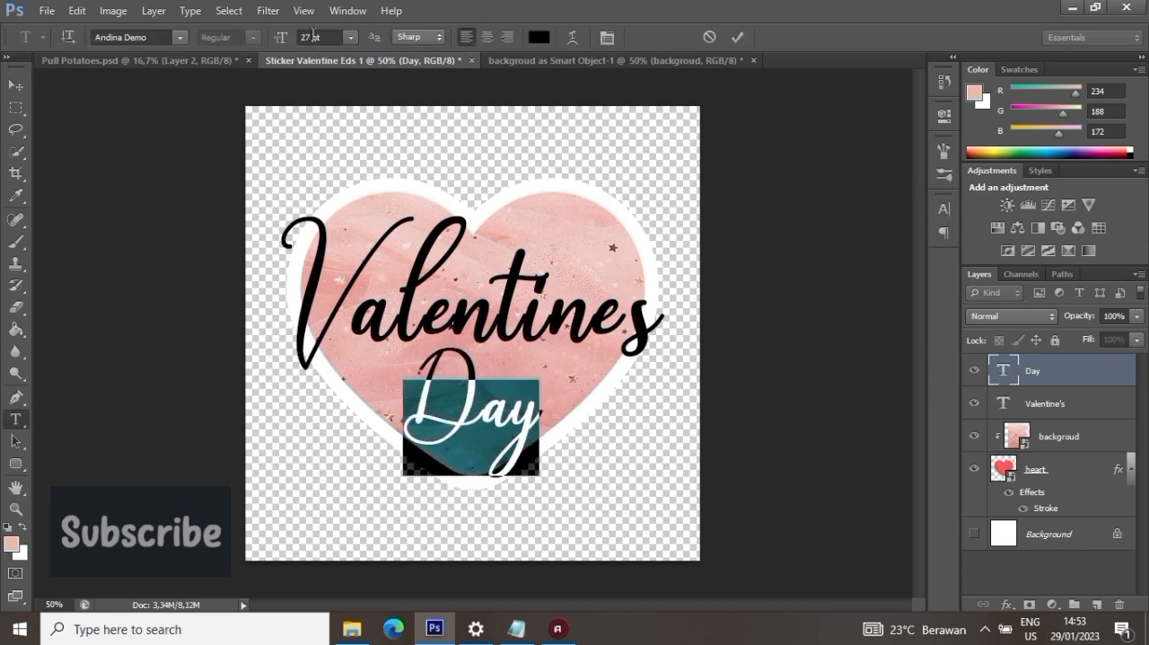
{"action": "left_click", "coordinate": [314, 33]}
{"action": "type", "text": "31"}
{"action": "key", "text": "Return"}
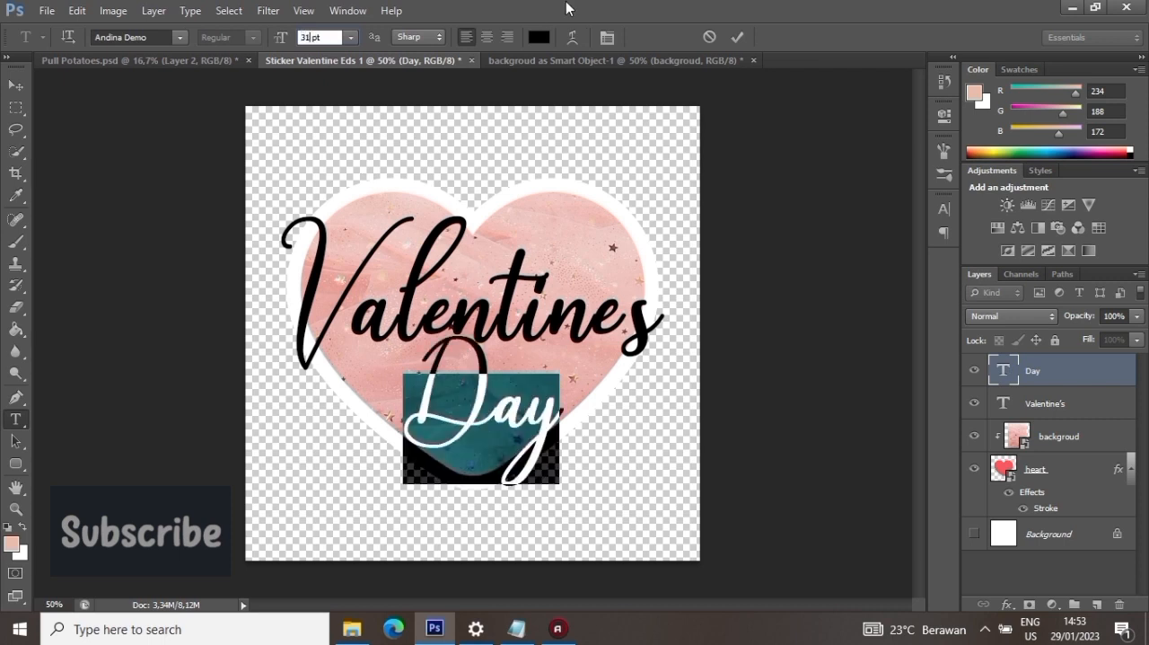
{"action": "left_click", "coordinate": [737, 37]}
{"action": "key", "text": "v"}
- Check the text settings of the "Valentine's" and "Day" layers without changing them
{"action": "double_click", "coordinate": [1003, 403]}
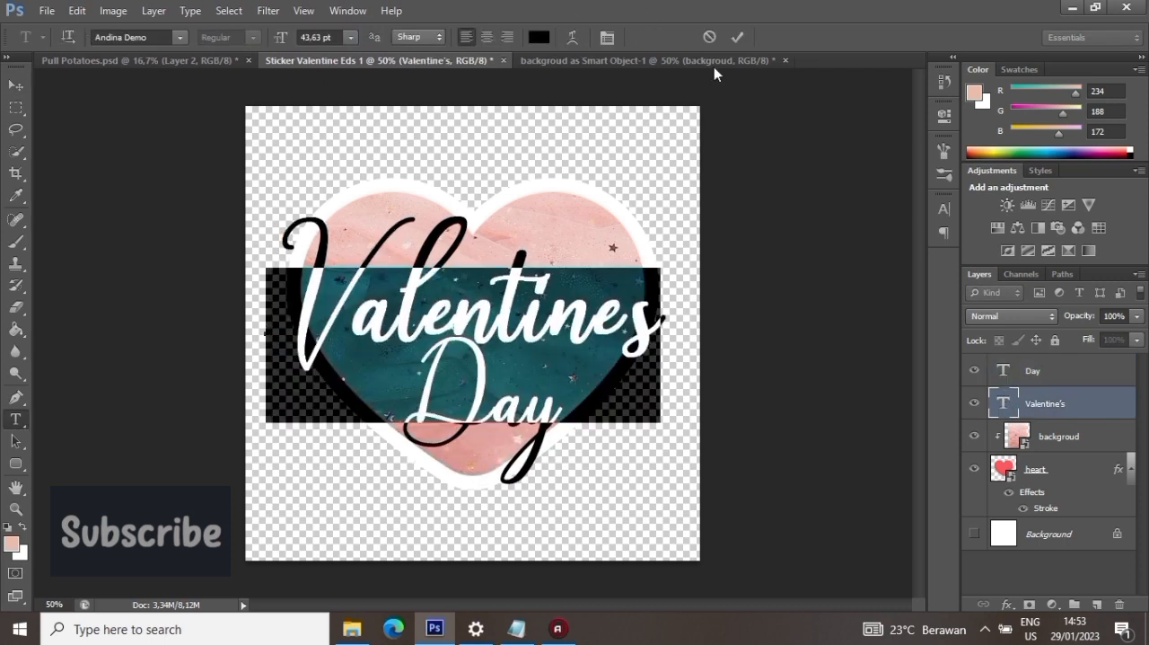
{"action": "left_click", "coordinate": [737, 36]}
{"action": "key", "text": "v"}
{"action": "double_click", "coordinate": [1002, 369]}
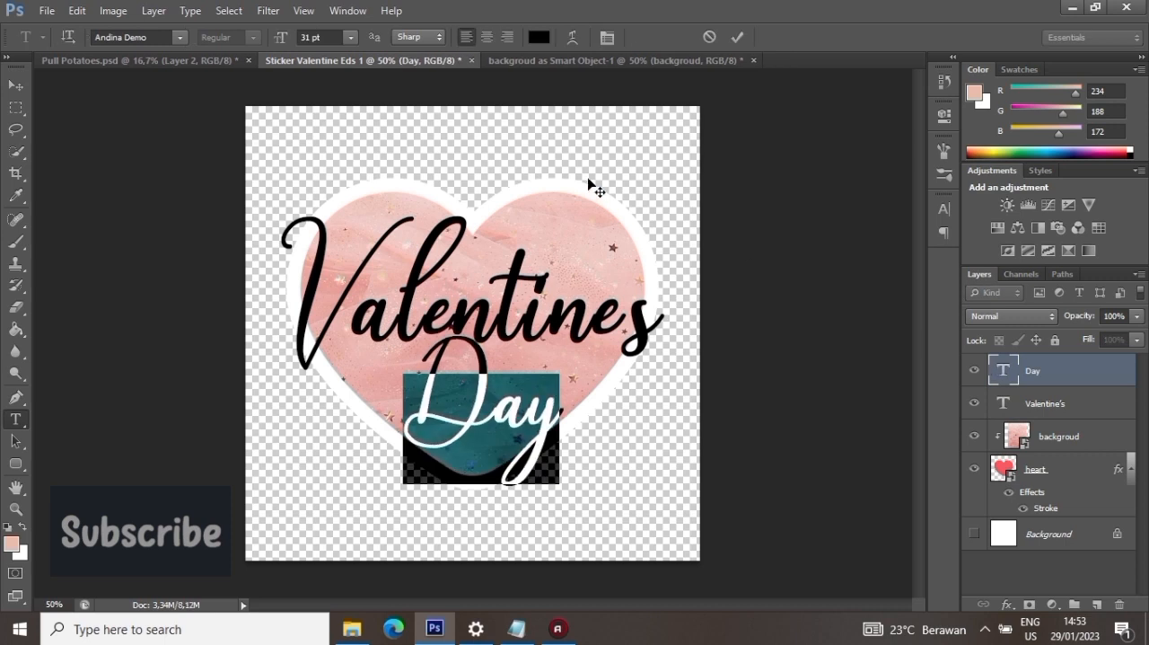
{"action": "left_click", "coordinate": [737, 36]}
{"action": "key", "text": "v"}
- Shift the "Day" text slightly down and to the left toward the heart's lower tip
{"action": "left_click_drag", "start_coordinate": [427, 377], "coordinate": [408, 385]}
{"action": "left_click_drag", "start_coordinate": [545, 397], "coordinate": [543, 397]}
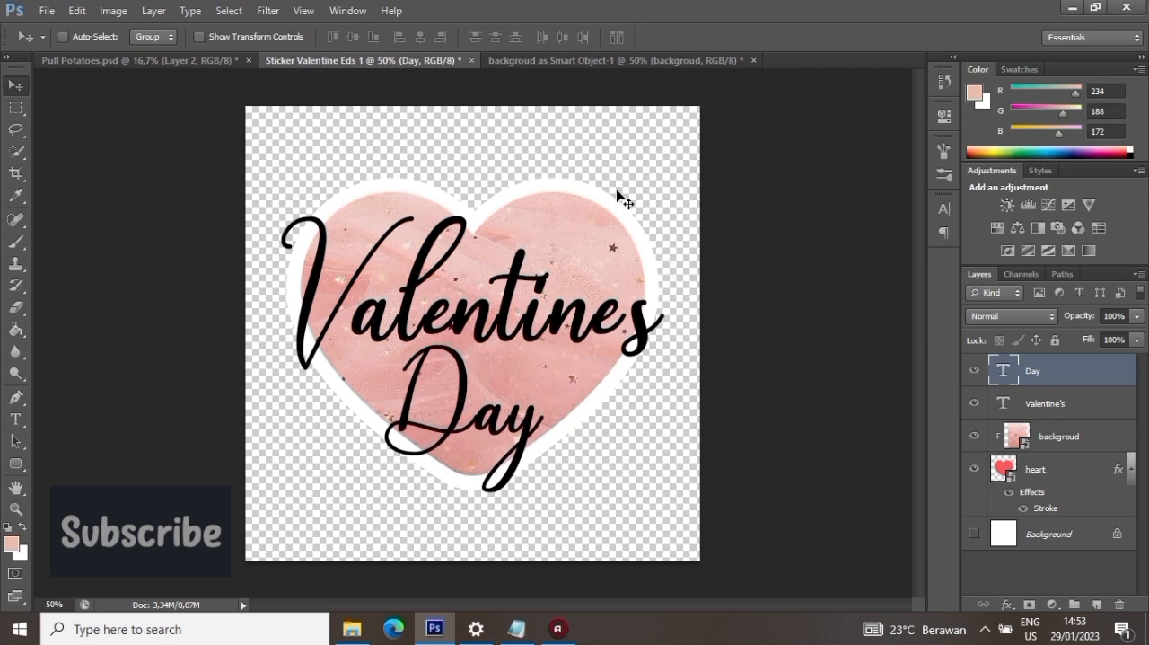
- Add the text "Happy" above the heart's right lobe and set its size to 11 pt
{"action": "key", "text": "ctrl+plus"}
{"action": "scroll", "coordinate": [569, 193], "scroll_direction": "up", "scroll_amount": 2}
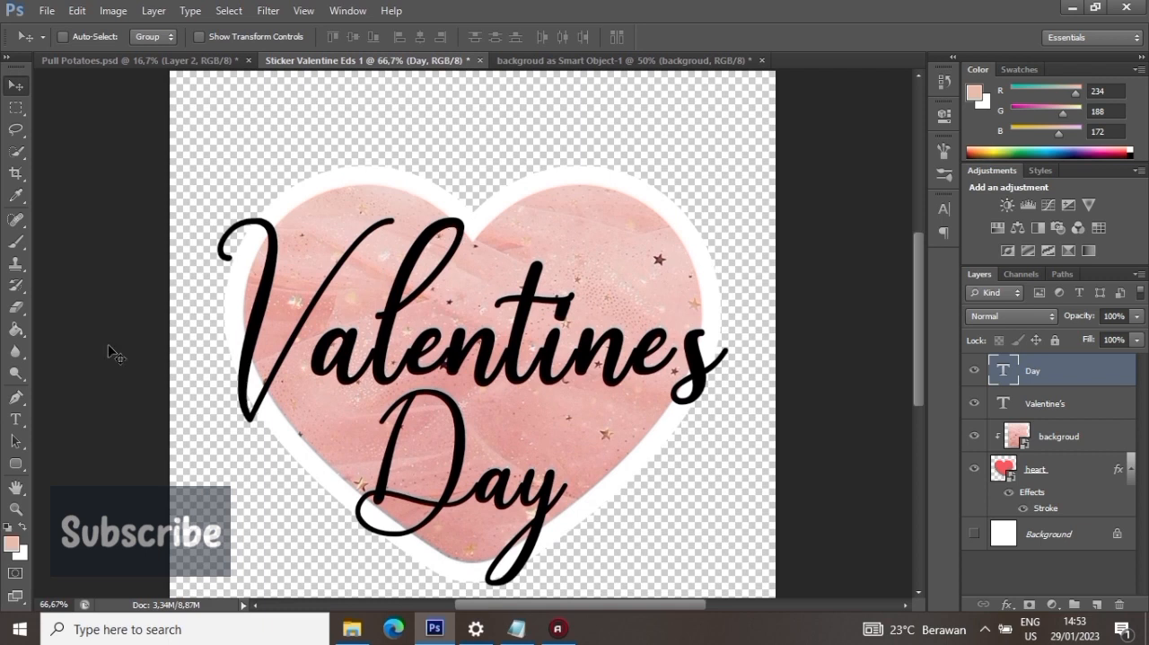
{"action": "left_click", "coordinate": [15, 419]}
{"action": "left_click", "coordinate": [558, 173]}
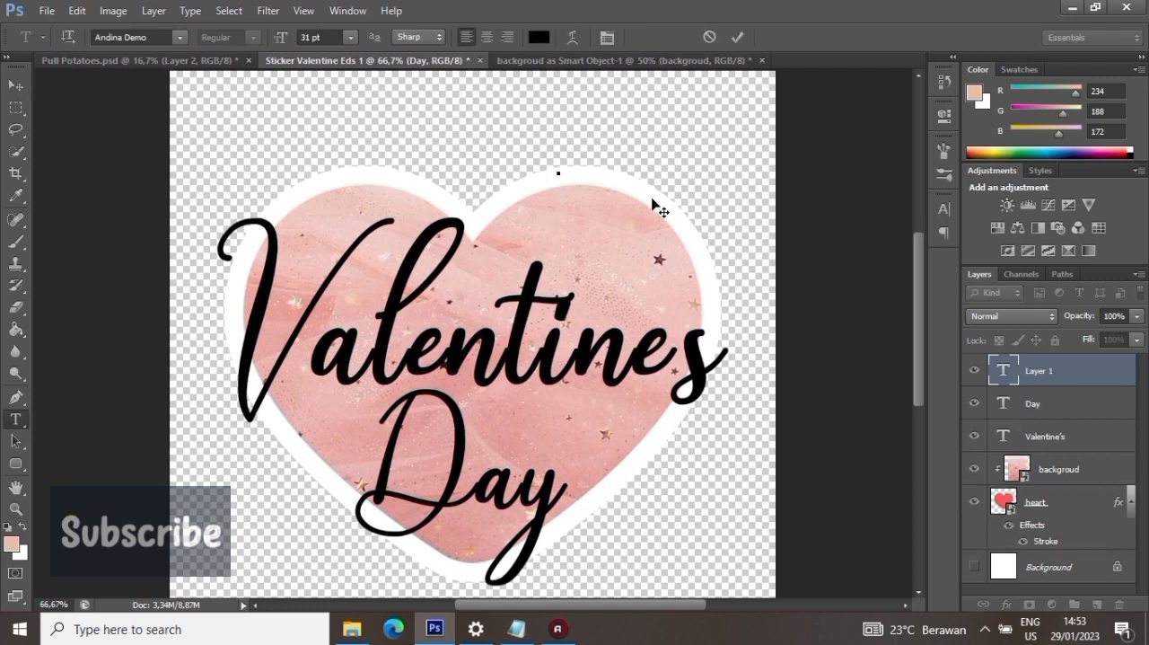
{"action": "type", "text": "Happy"}
{"action": "key", "text": "ctrl+a"}
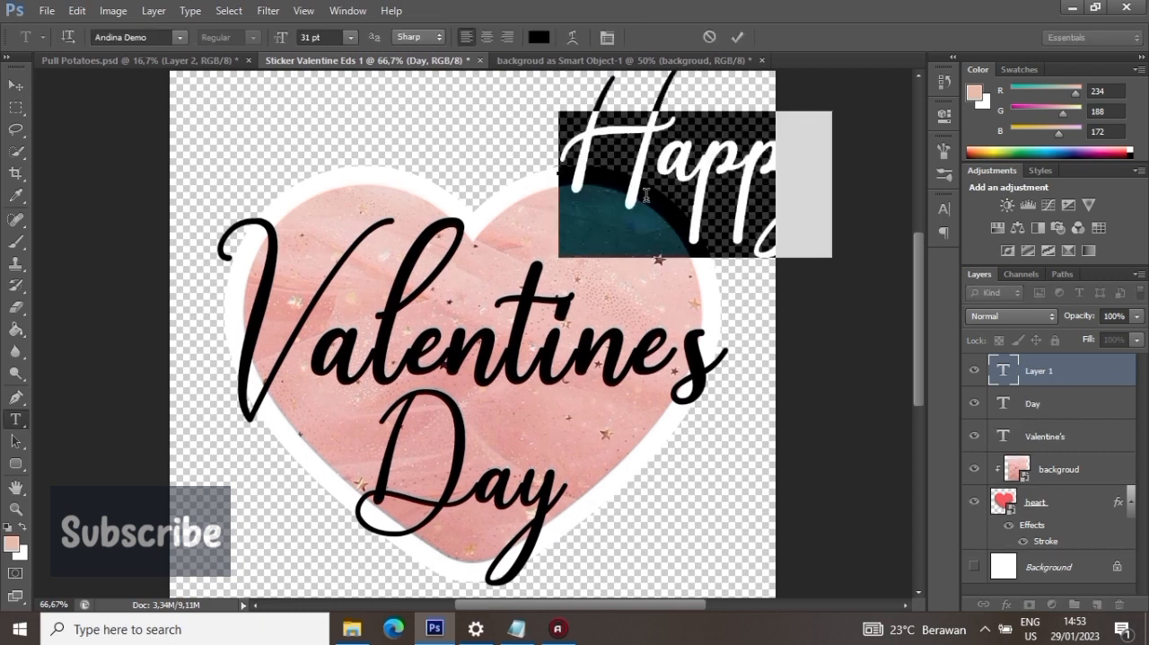
{"action": "left_click_drag", "start_coordinate": [307, 37], "coordinate": [299, 37]}
{"action": "type", "text": "21"}
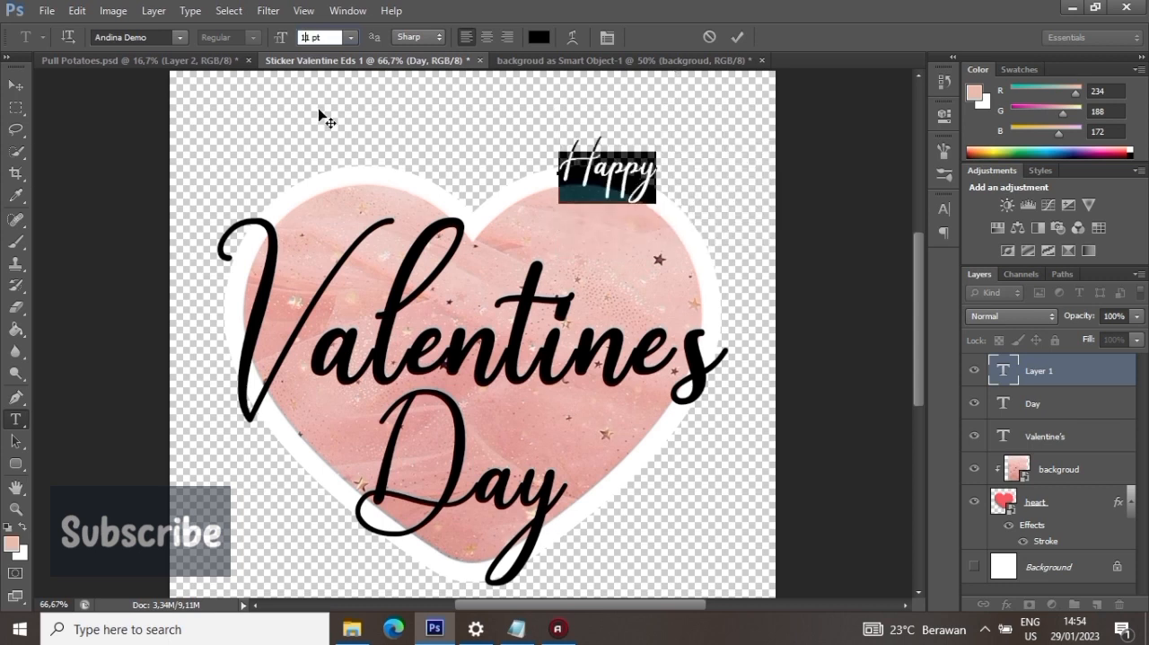
- Change the font of the "Happy" text to Open Sans in the Extrabold style
{"action": "left_click", "coordinate": [139, 35]}
{"action": "type", "text": "Open Sans"}
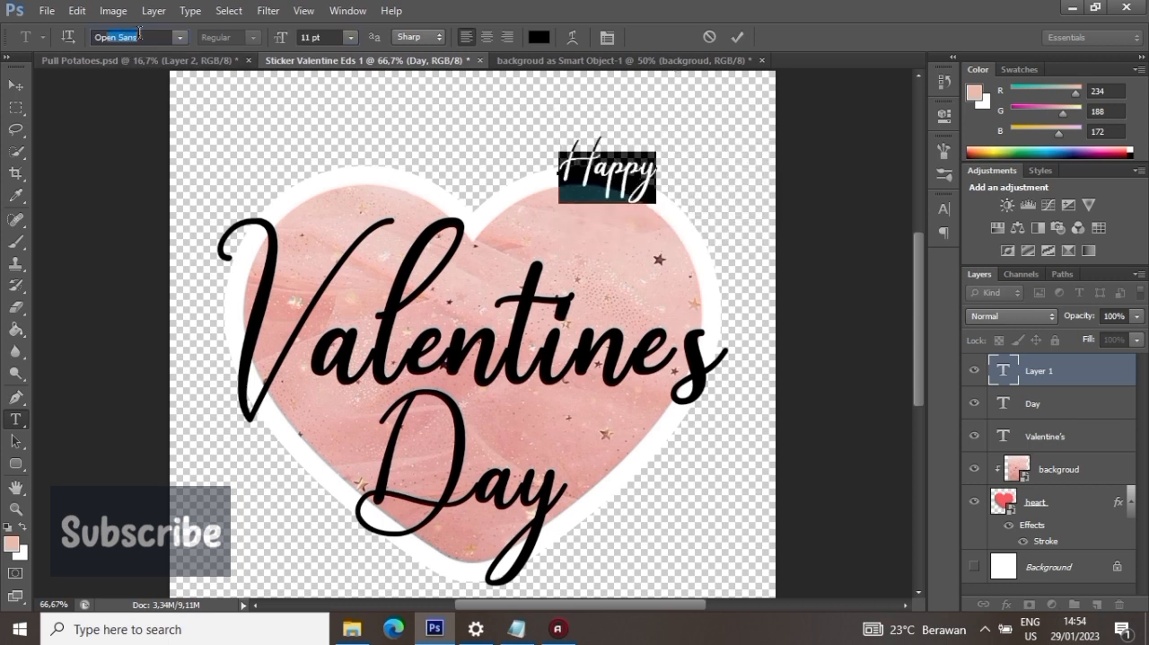
{"action": "key", "text": "Return"}
{"action": "left_click", "coordinate": [254, 37]}
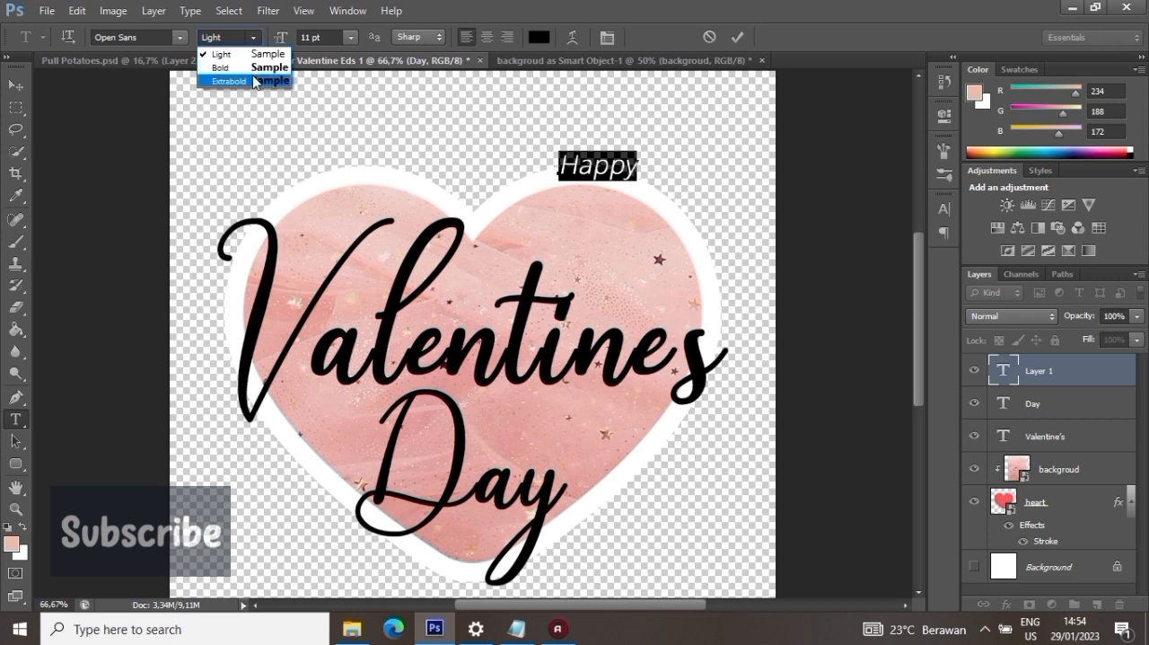
{"action": "left_click", "coordinate": [260, 79]}
- Turn off faux bold and faux italic for the "Happy" text and set its tracking to 33
{"action": "left_click", "coordinate": [944, 208]}
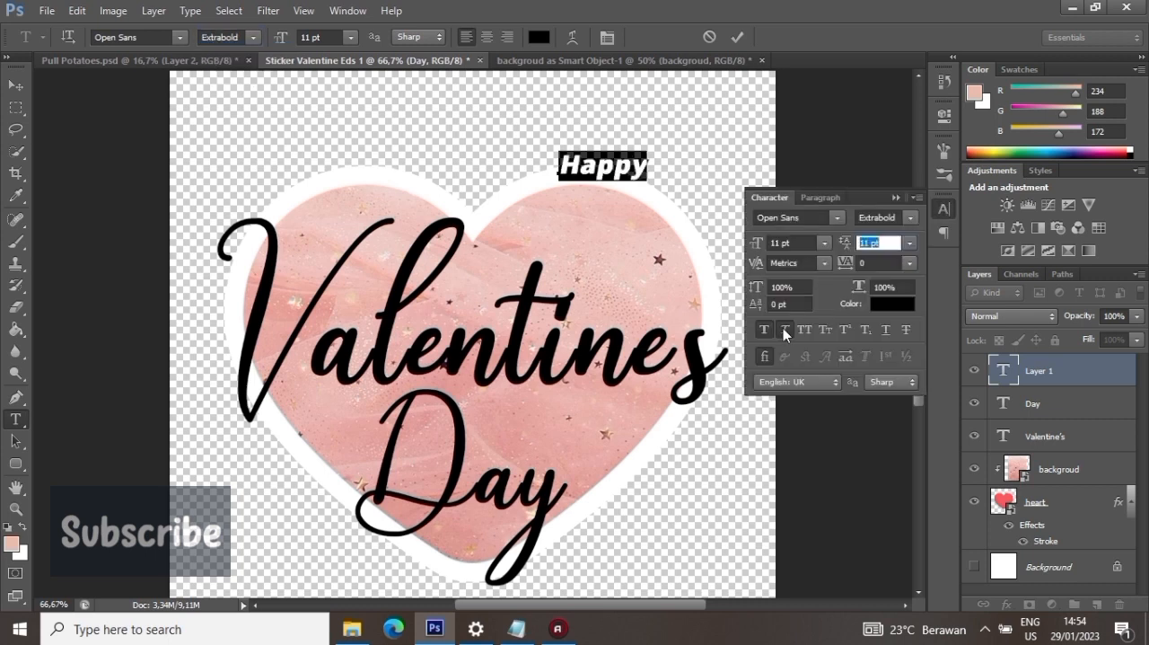
{"action": "left_click", "coordinate": [877, 262]}
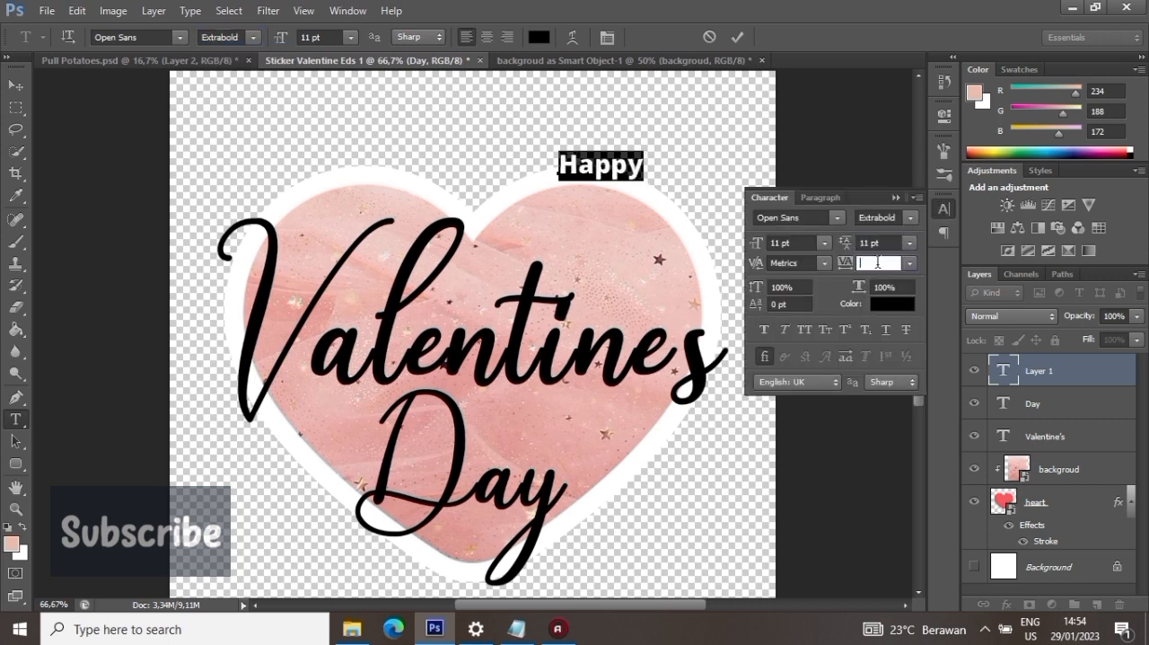
{"action": "type", "text": "33"}
- Warp the "Happy" text into a gentle upward arc and commit the text edit
{"action": "left_click", "coordinate": [572, 37]}
{"action": "left_click", "coordinate": [583, 169]}
{"action": "left_click", "coordinate": [570, 213]}
{"action": "left_click", "coordinate": [612, 229]}
{"action": "key", "text": "BackSpace"}
{"action": "key", "text": "BackSpace"}
{"action": "left_click", "coordinate": [687, 177]}
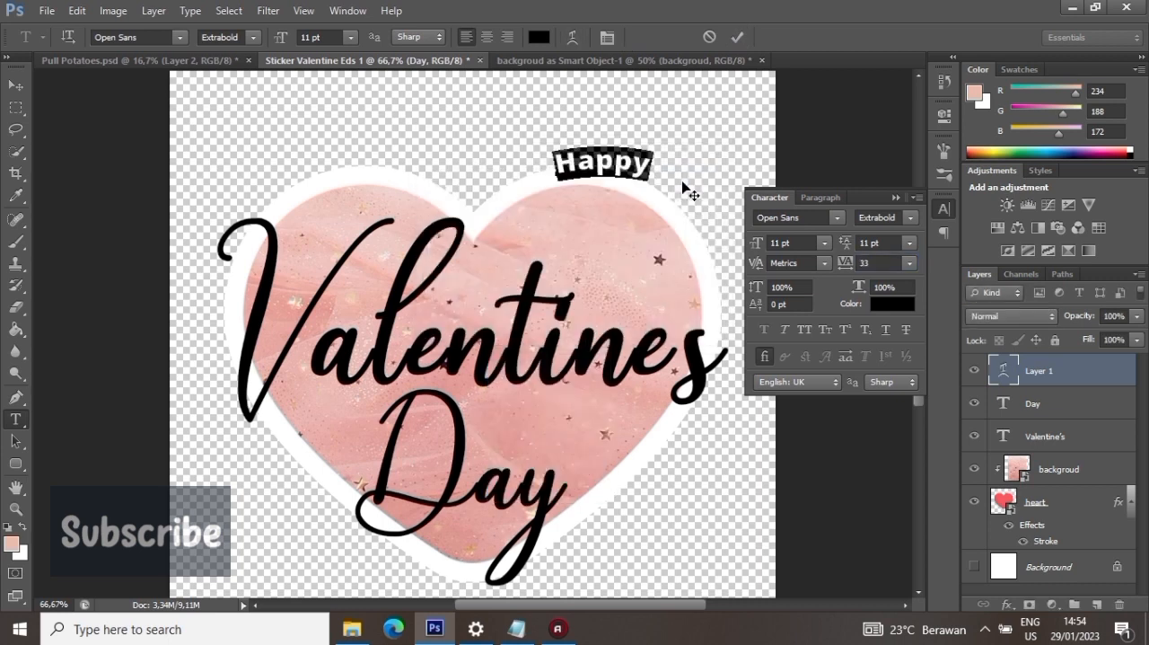
{"action": "left_click", "coordinate": [736, 36]}
{"action": "left_click", "coordinate": [898, 197]}
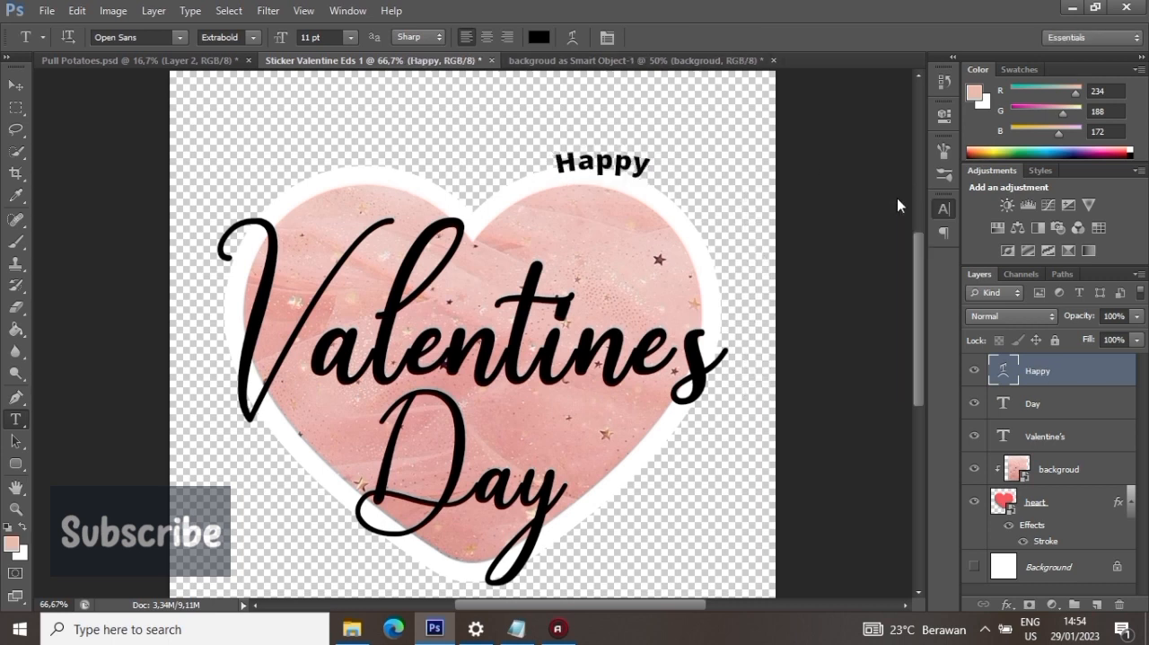
- Move "Happy" onto the heart's right lobe and rotate it slightly clockwise to follow the curve
{"action": "key", "text": "v"}
{"action": "left_click_drag", "start_coordinate": [665, 139], "coordinate": [689, 206]}
{"action": "left_click", "coordinate": [77, 10]}
{"action": "left_click", "coordinate": [142, 307]}
{"action": "left_click", "coordinate": [844, 37]}
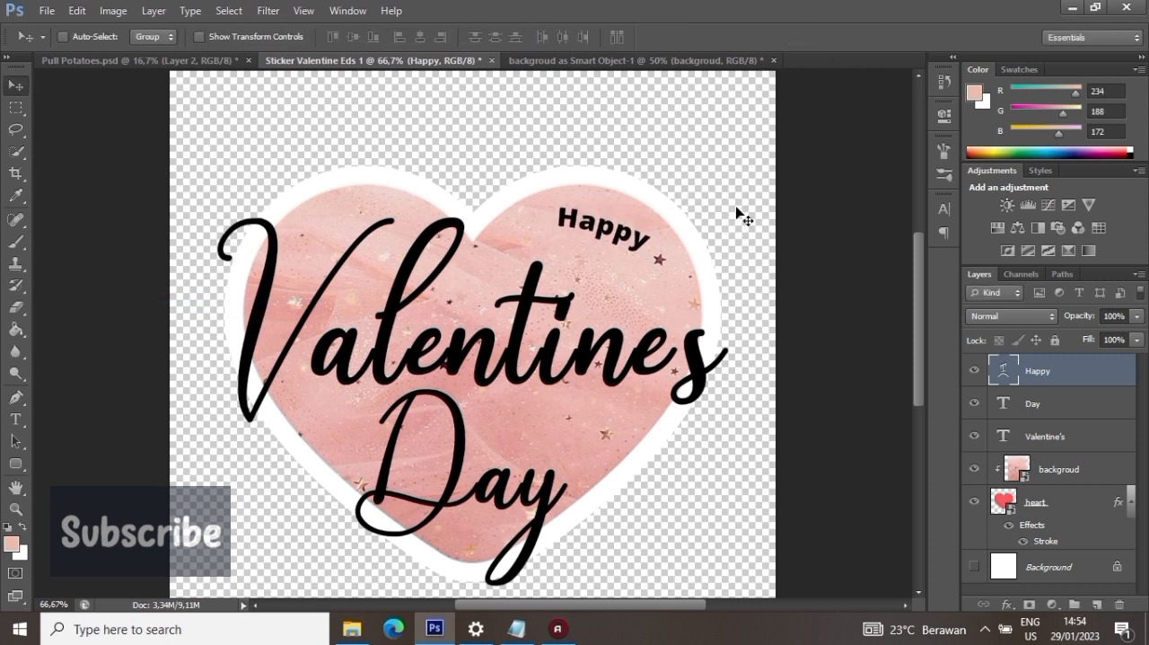
- Draw a small black ellipse of about 17 by 15 px just before the word "Happy"
{"action": "left_click", "coordinate": [15, 463]}
{"action": "right_click", "coordinate": [15, 463]}
{"action": "left_click", "coordinate": [80, 494]}
{"action": "left_click_drag", "start_coordinate": [539, 210], "coordinate": [548, 219]}
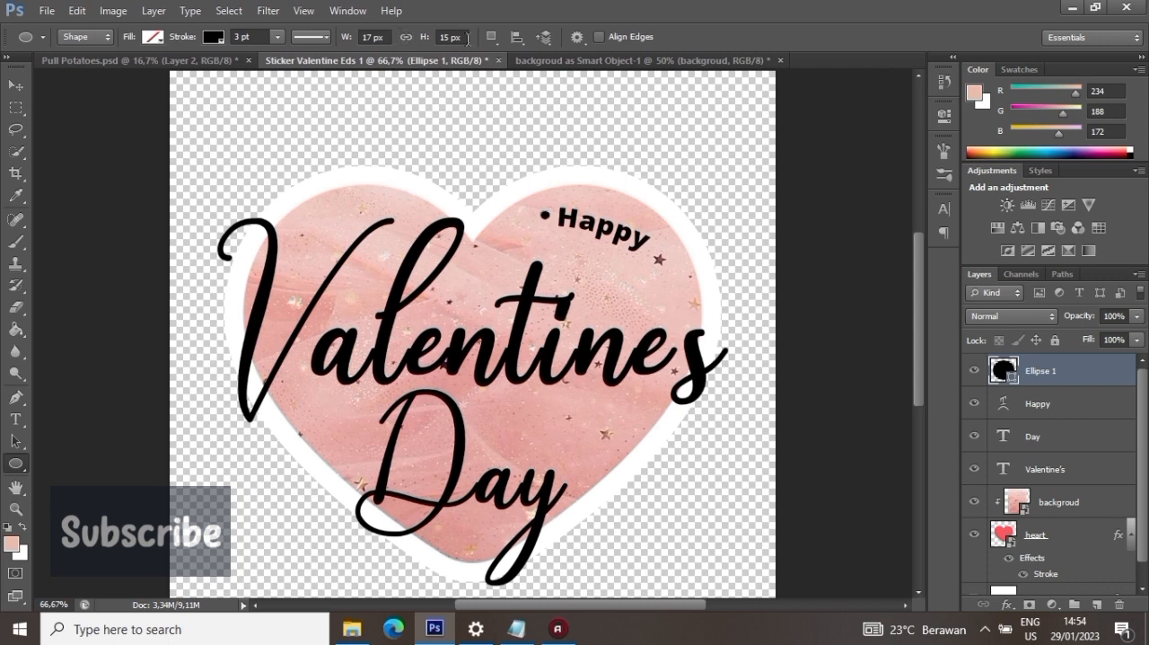
- Resize the small ellipse to a round dot 21 px wide
{"action": "left_click", "coordinate": [369, 37]}
{"action": "type", "text": "21"}
{"action": "key", "text": "Tab"}
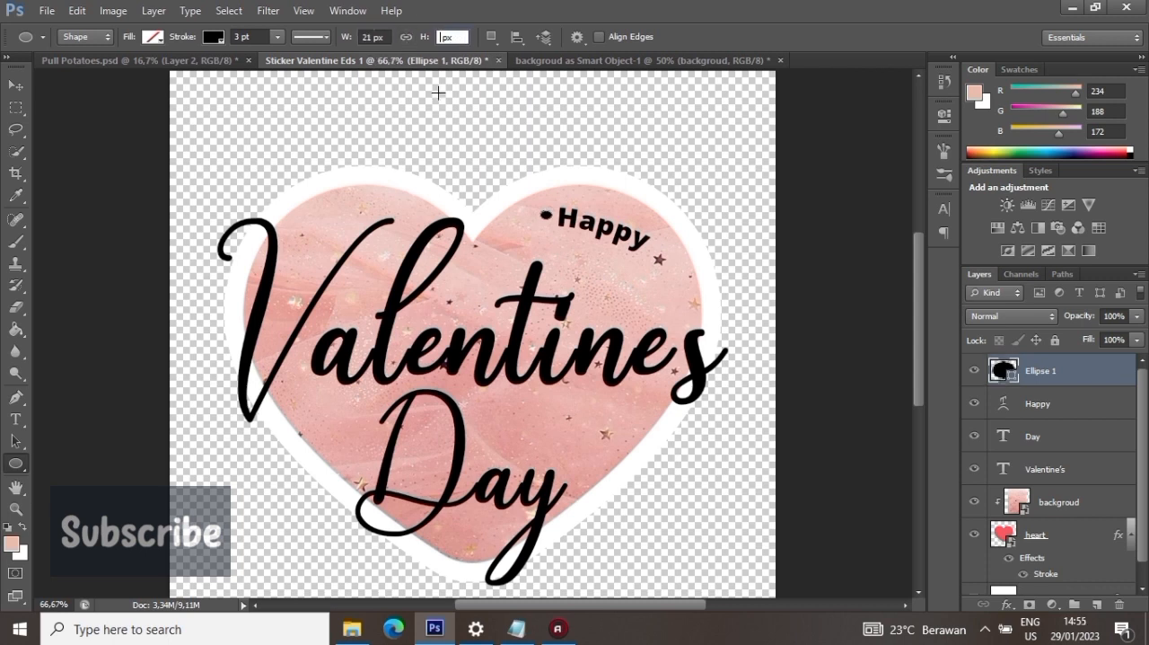
{"action": "left_click", "coordinate": [13, 86]}
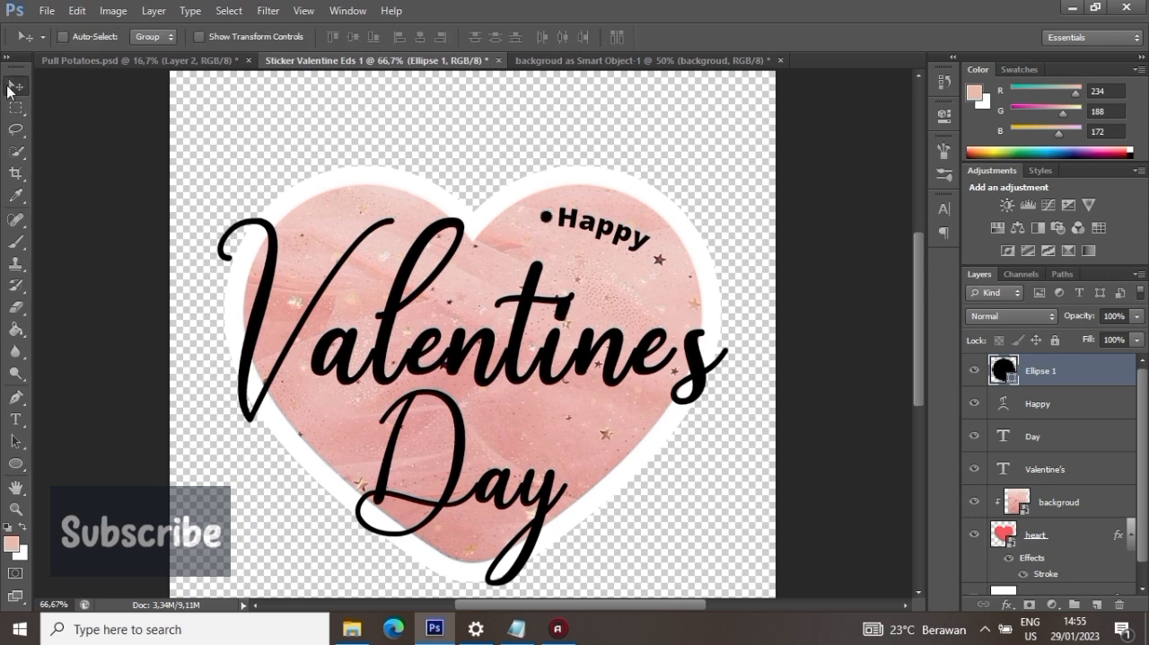
- Duplicate the dot layer and place the copy just after the word "Happy"
{"action": "left_click", "coordinate": [1067, 409]}
{"action": "right_click", "coordinate": [1074, 370]}
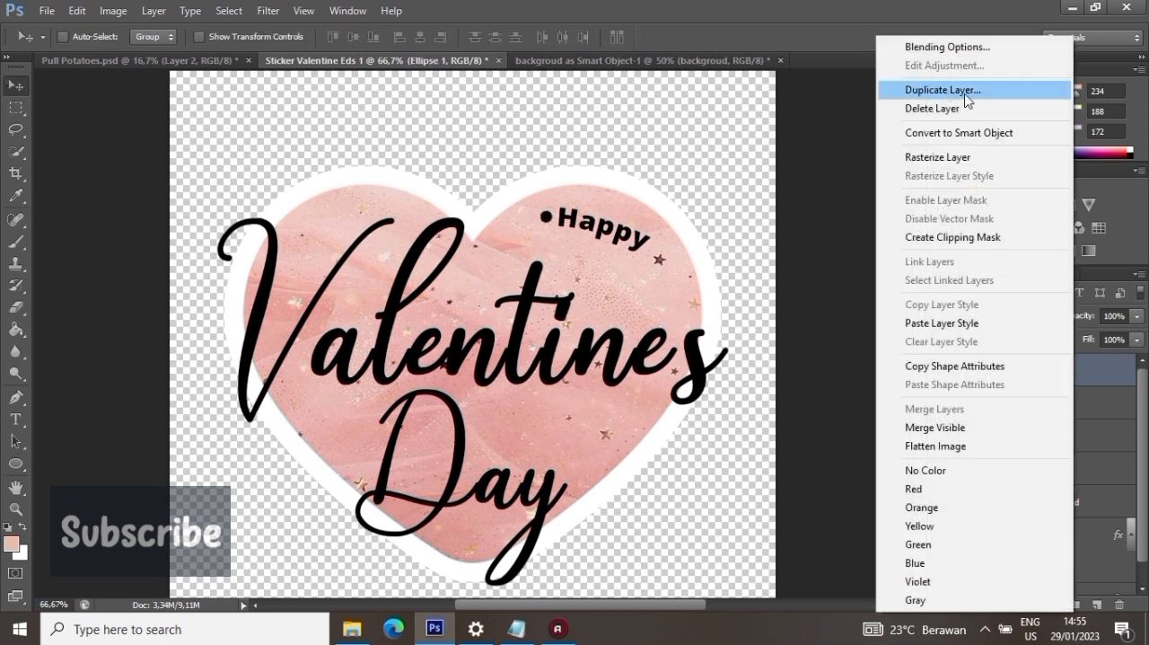
{"action": "left_click", "coordinate": [942, 87]}
{"action": "key", "text": "Return"}
{"action": "left_click_drag", "start_coordinate": [636, 272], "coordinate": [744, 304]}
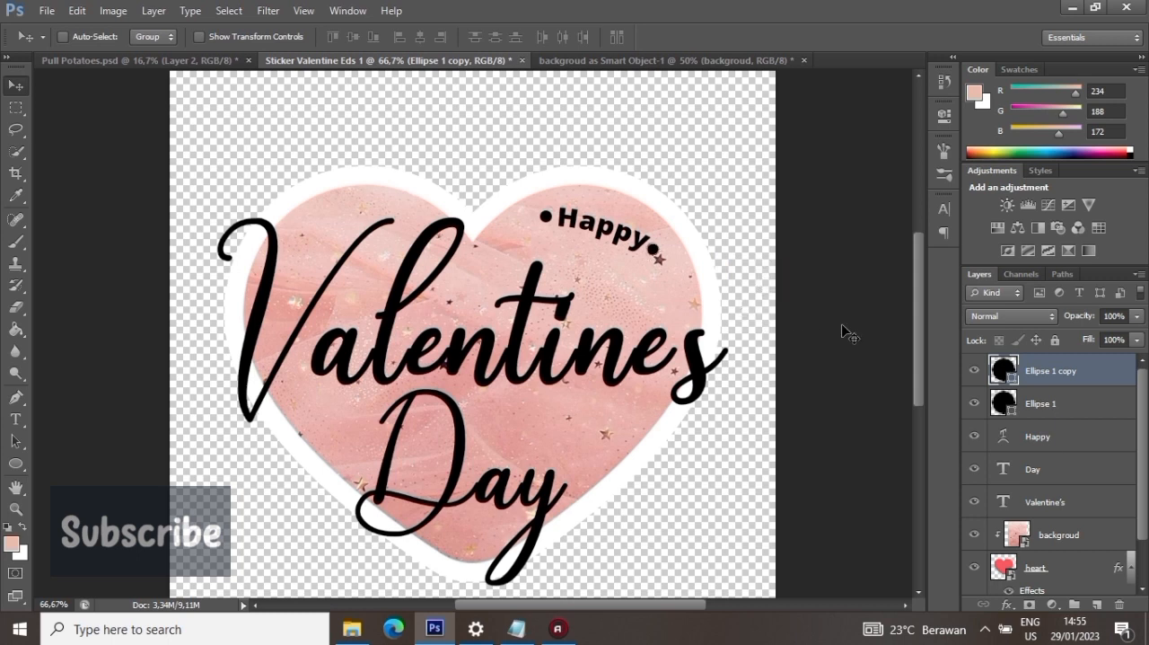
- Save the document as "Sticker Valentine Eds 1.psd" in the "Elemen Valentine Eds 1" folder
{"action": "left_click", "coordinate": [1045, 469]}
{"action": "scroll", "coordinate": [661, 159], "scroll_direction": "down", "scroll_amount": 2}
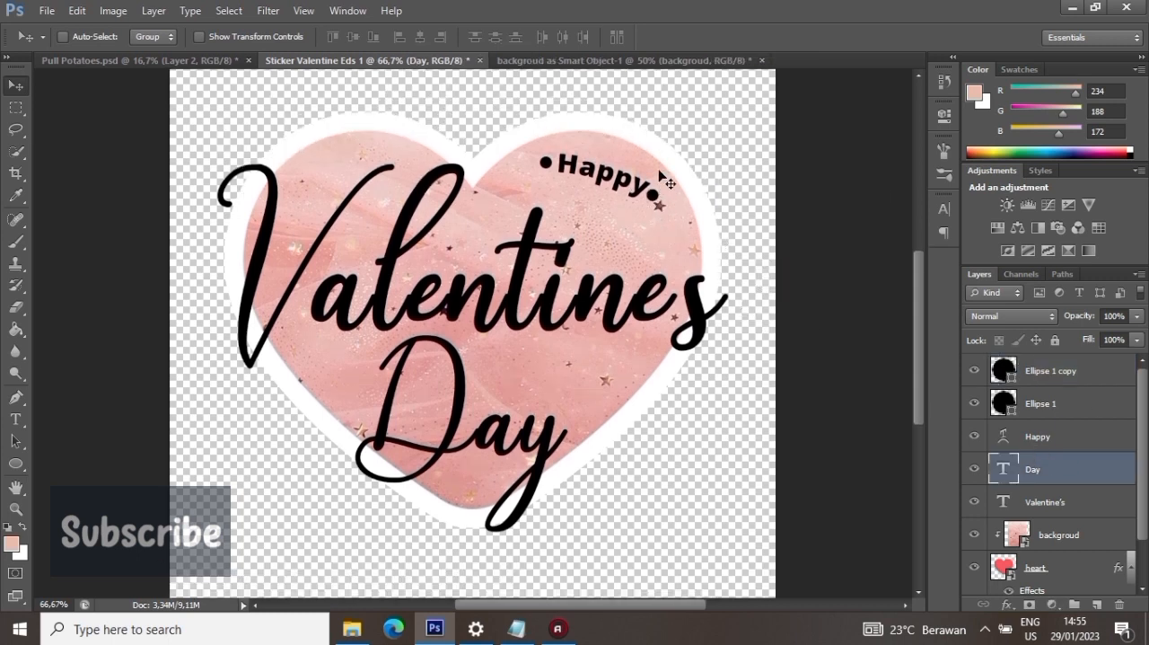
{"action": "left_click", "coordinate": [47, 10]}
{"action": "left_click", "coordinate": [84, 206]}
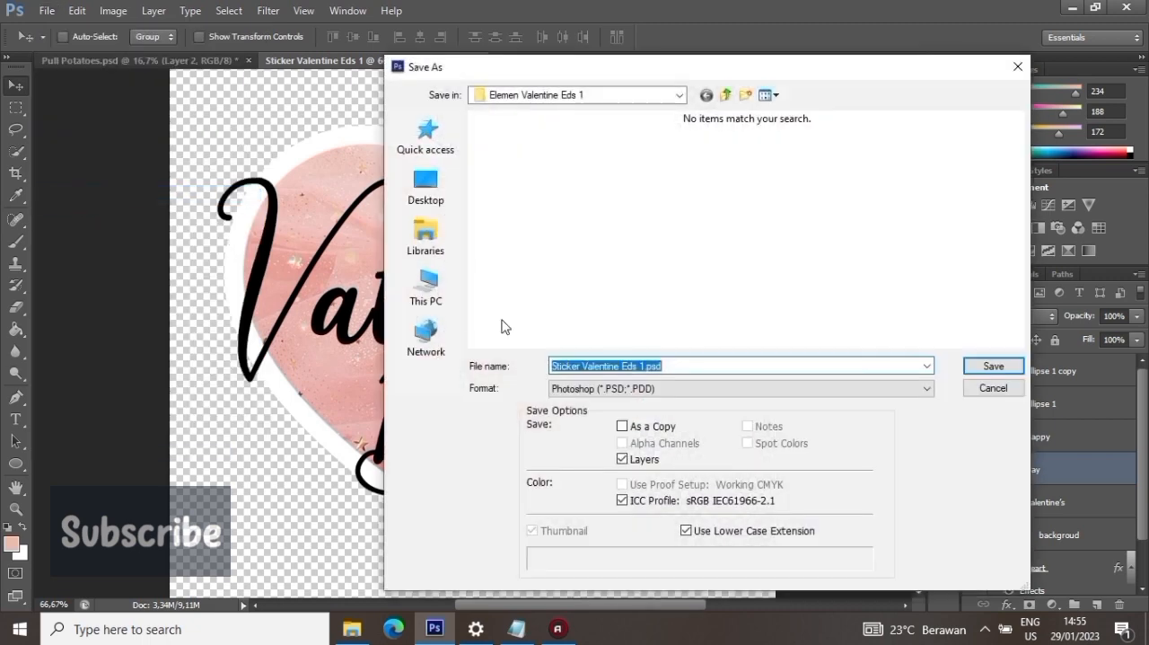
{"action": "left_click", "coordinate": [993, 367]}
{"action": "left_click", "coordinate": [743, 185]}
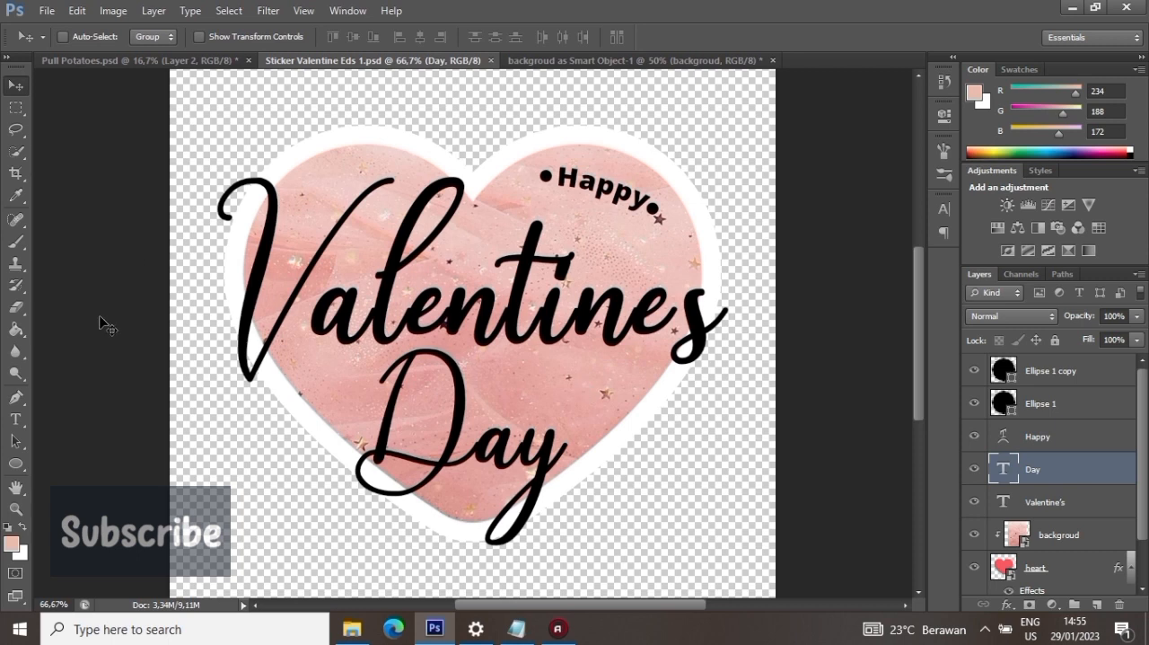
- Select every layer from the heart up to the second dot and merge them into one layer
{"action": "scroll", "coordinate": [1048, 496], "scroll_direction": "down", "scroll_amount": 1}
{"action": "left_click", "coordinate": [1056, 519]}
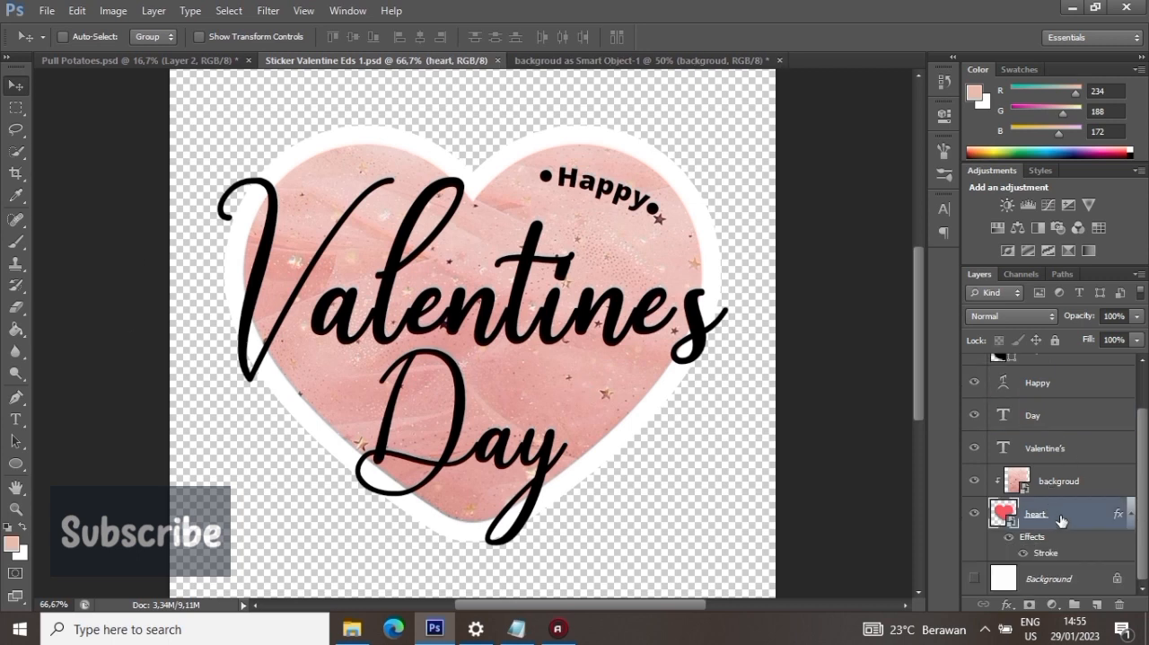
{"action": "scroll", "coordinate": [1072, 501], "scroll_direction": "up", "scroll_amount": 1}
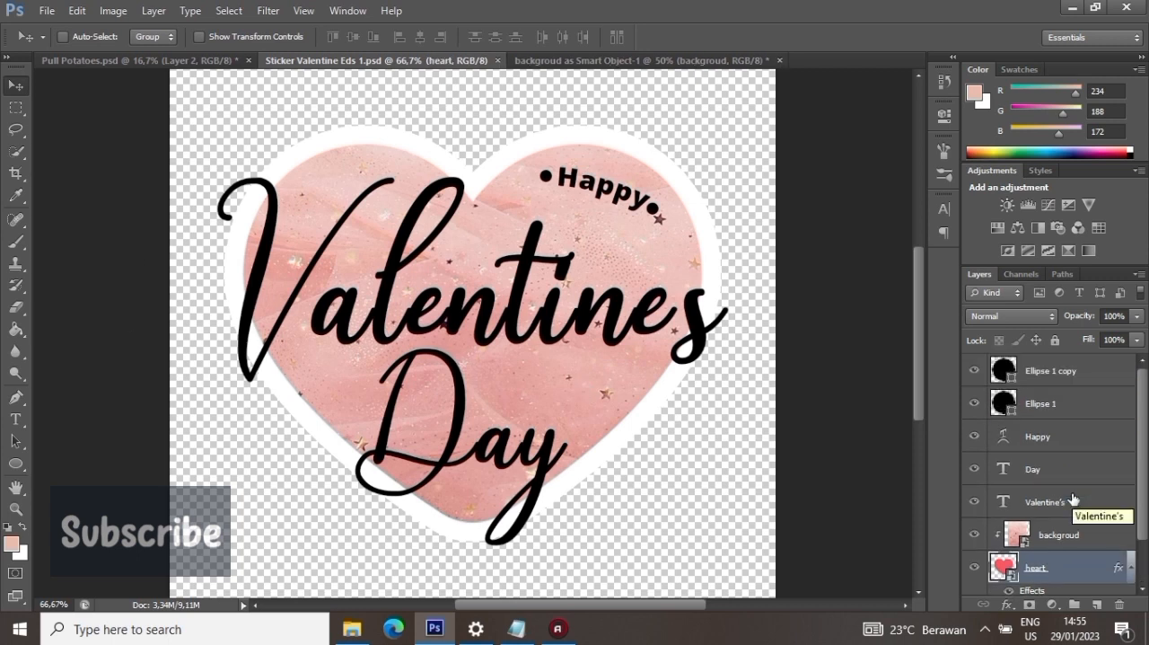
{"action": "left_click", "coordinate": [1049, 370], "text": "shift"}
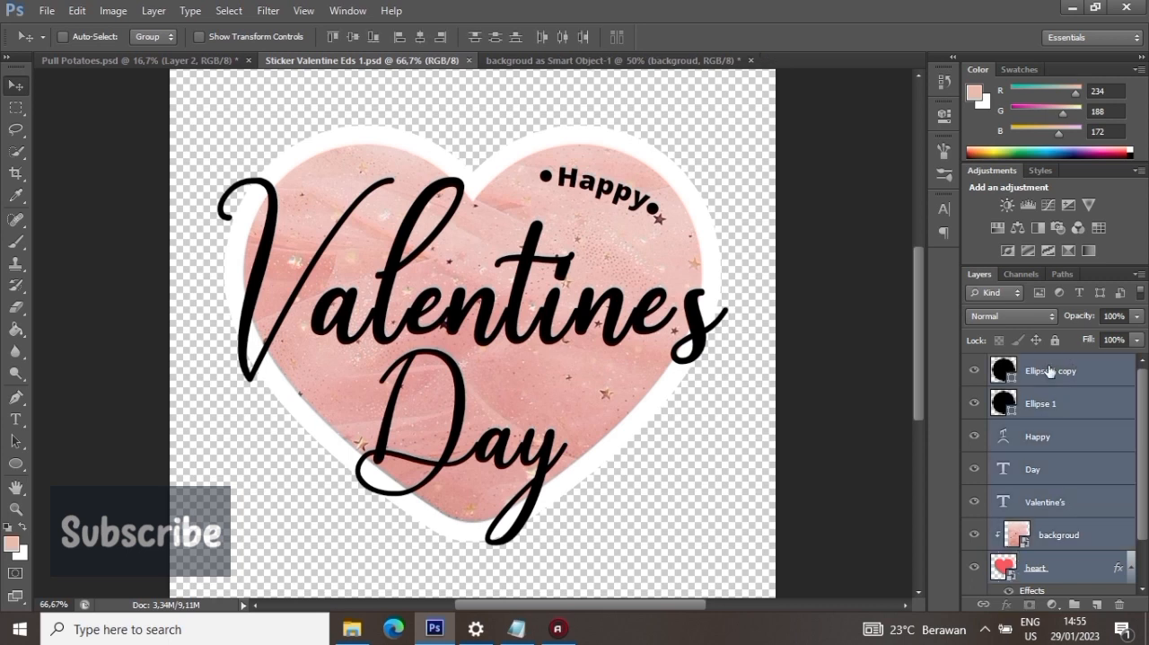
{"action": "left_click", "coordinate": [153, 10]}
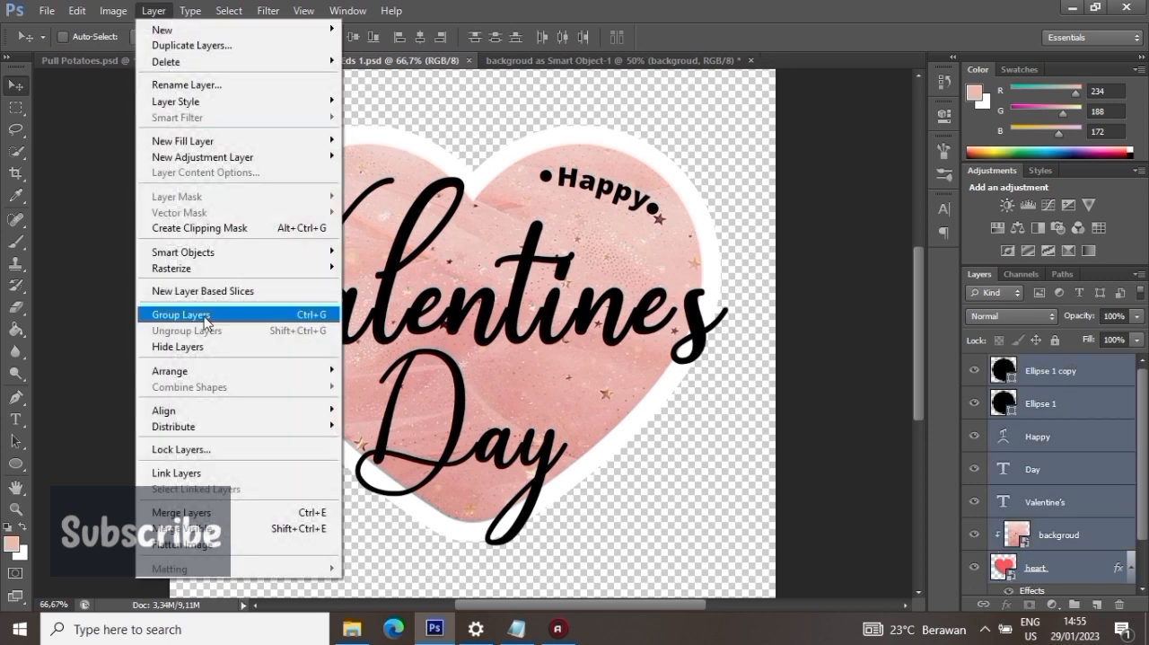
{"action": "left_click", "coordinate": [242, 512]}
- Duplicate the merged sticker layer
{"action": "right_click", "coordinate": [1078, 372]}
{"action": "left_click", "coordinate": [987, 89]}
{"action": "left_click", "coordinate": [721, 188]}
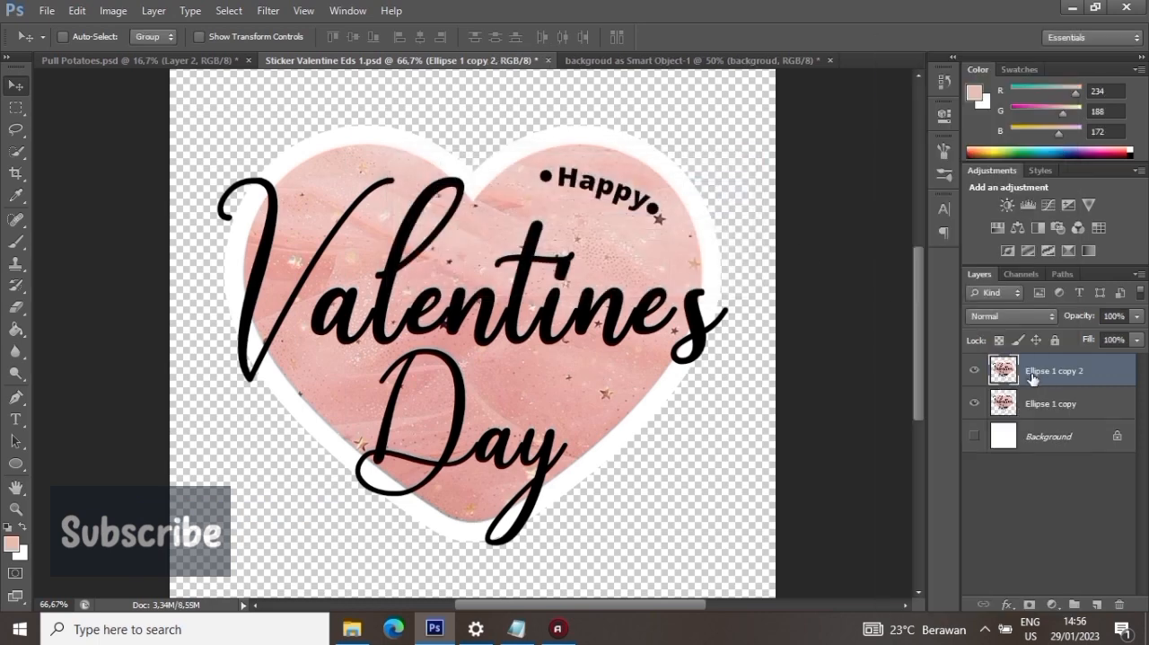
- Enlarge the lower copy of the merged sticker slightly and center it horizontally and vertically on the canvas
{"action": "left_click", "coordinate": [1046, 404]}
{"action": "left_click", "coordinate": [78, 10]}
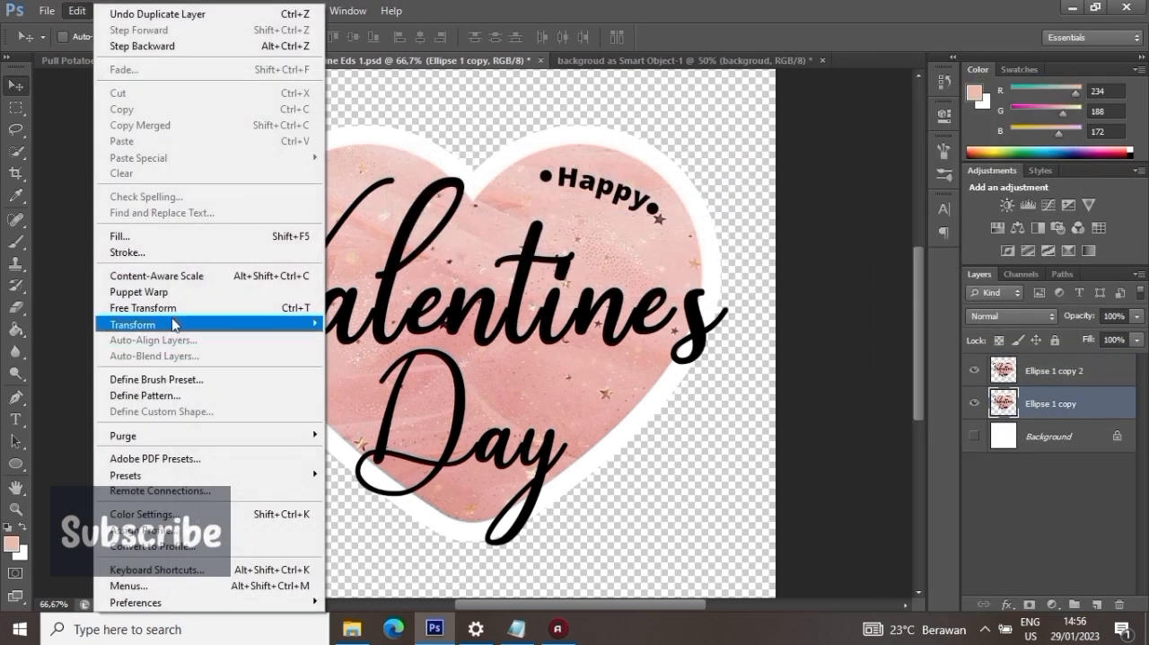
{"action": "left_click", "coordinate": [153, 308]}
{"action": "left_click_drag", "start_coordinate": [734, 123], "coordinate": [770, 93]}
{"action": "left_click", "coordinate": [845, 38]}
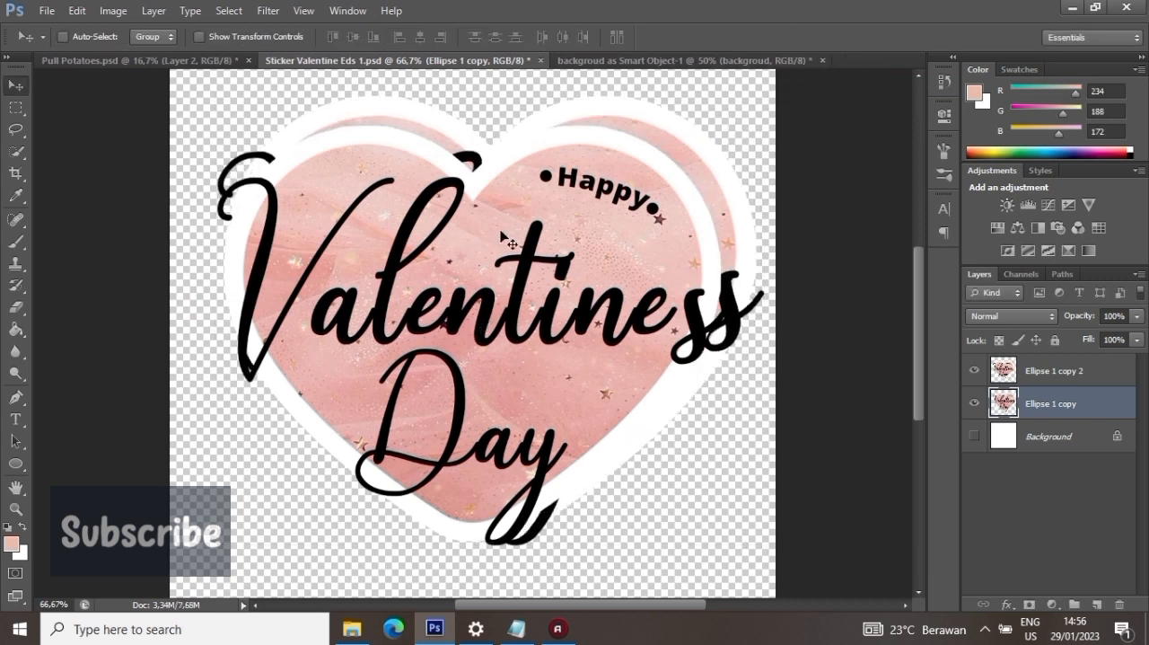
{"action": "left_click", "coordinate": [420, 36]}
{"action": "left_click", "coordinate": [356, 37]}
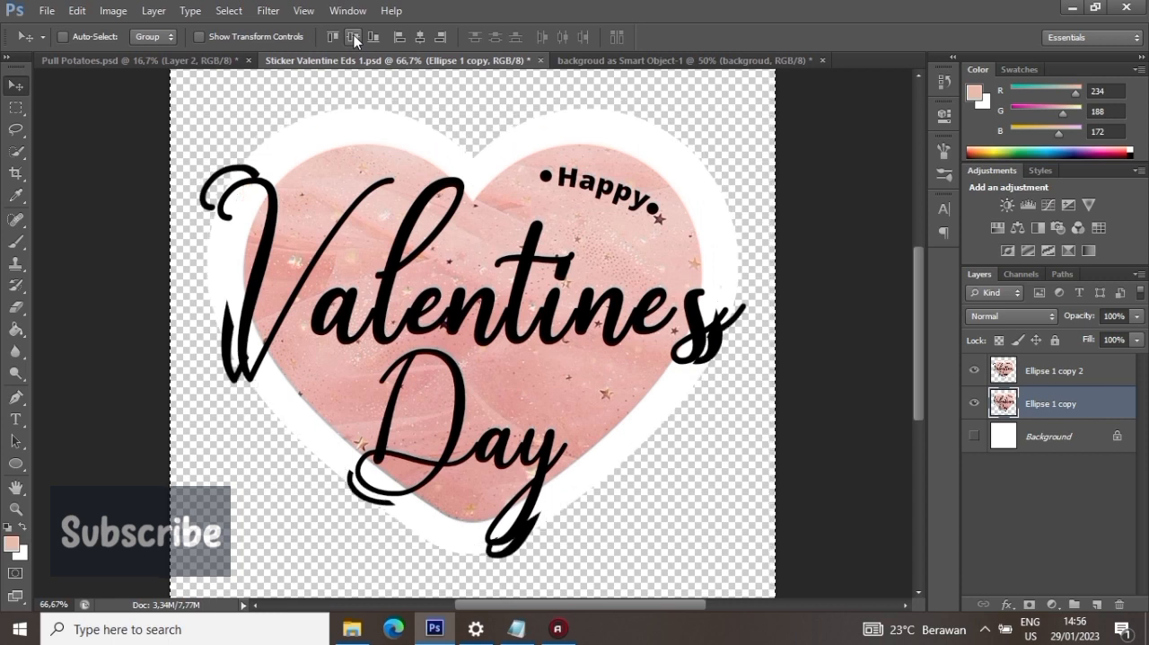
- Apply a white (ffffff) Color Overlay to the enlarged lower copy of the merged sticker
{"action": "double_click", "coordinate": [1102, 407]}
{"action": "left_click", "coordinate": [710, 346]}
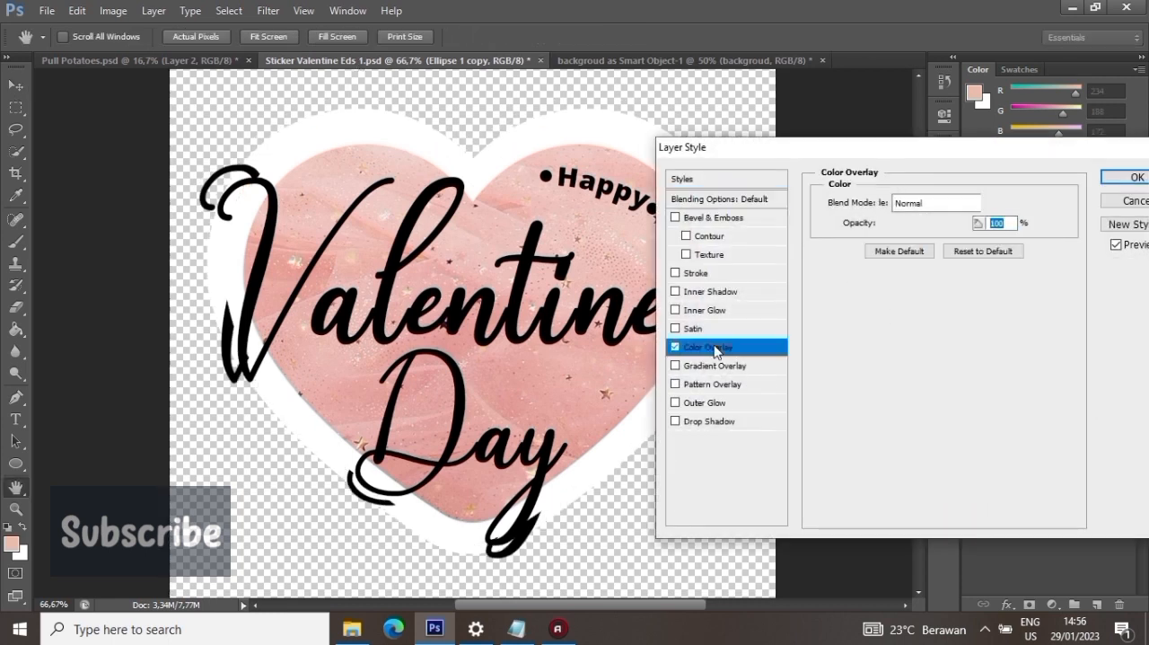
{"action": "left_click", "coordinate": [1000, 203]}
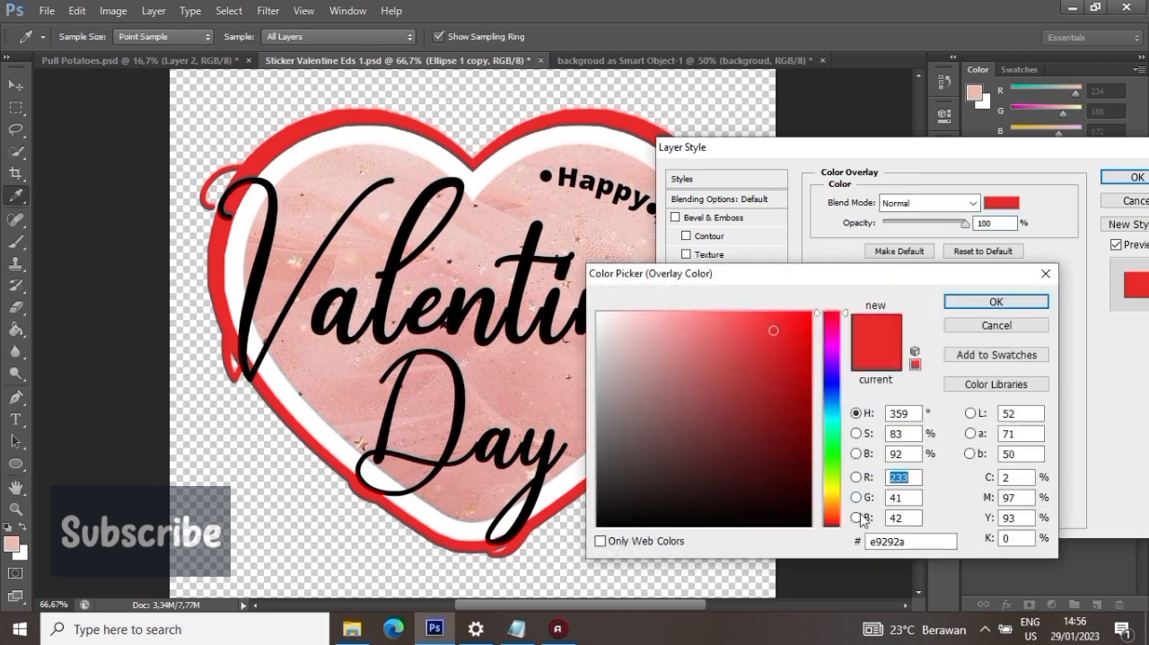
{"action": "type", "text": "ffffff"}
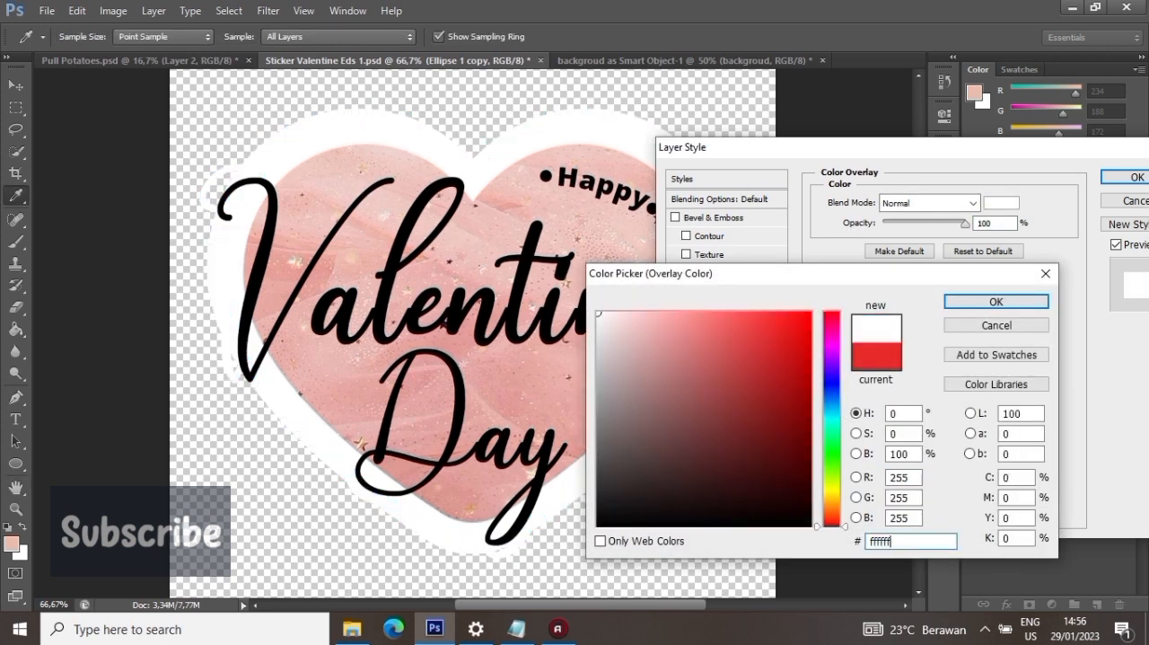
{"action": "left_click", "coordinate": [995, 302]}
{"action": "left_click", "coordinate": [1136, 177]}
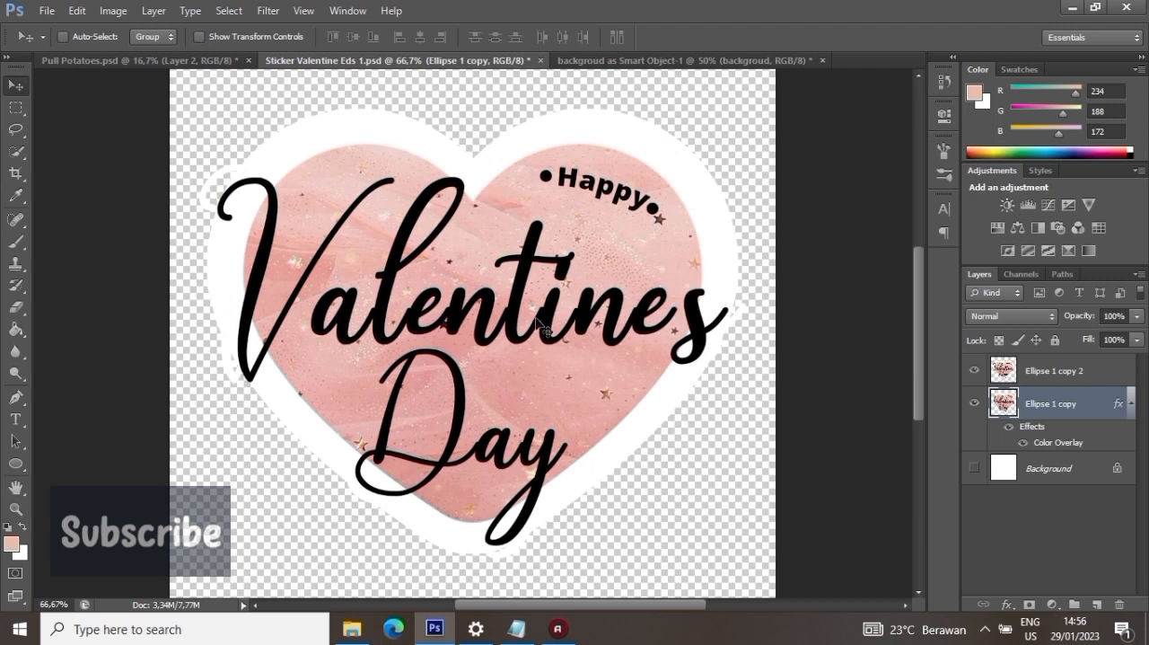
{"action": "left_click", "coordinate": [16, 464]}
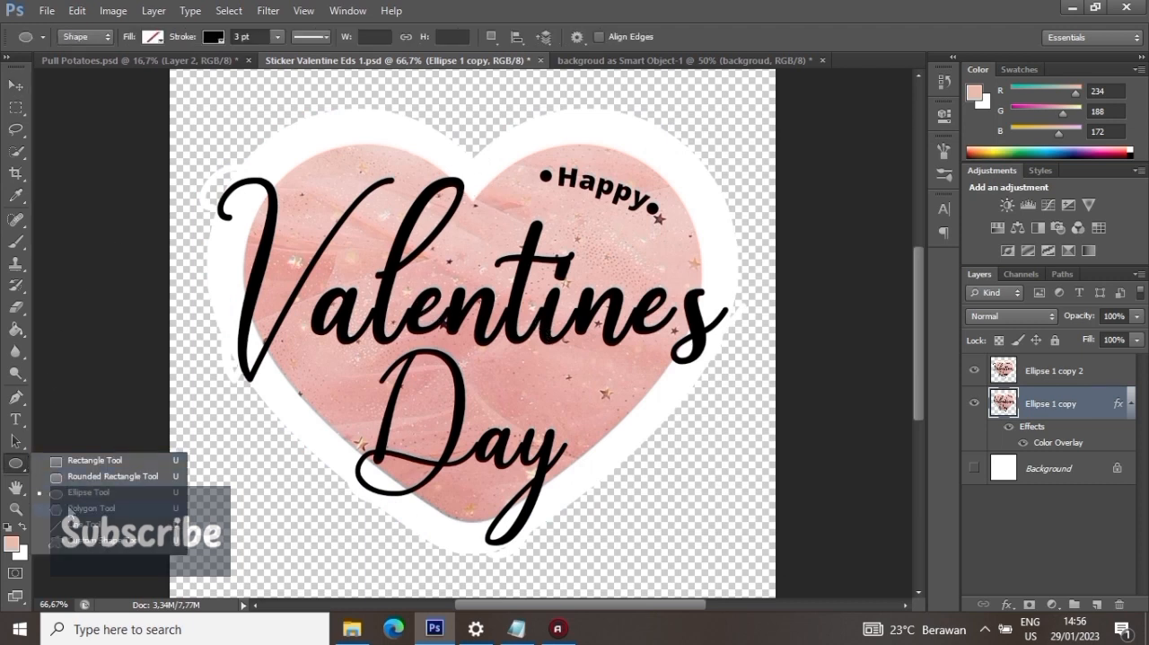
{"action": "left_click", "coordinate": [72, 495]}
{"action": "left_click_drag", "start_coordinate": [317, 382], "coordinate": [322, 387]}
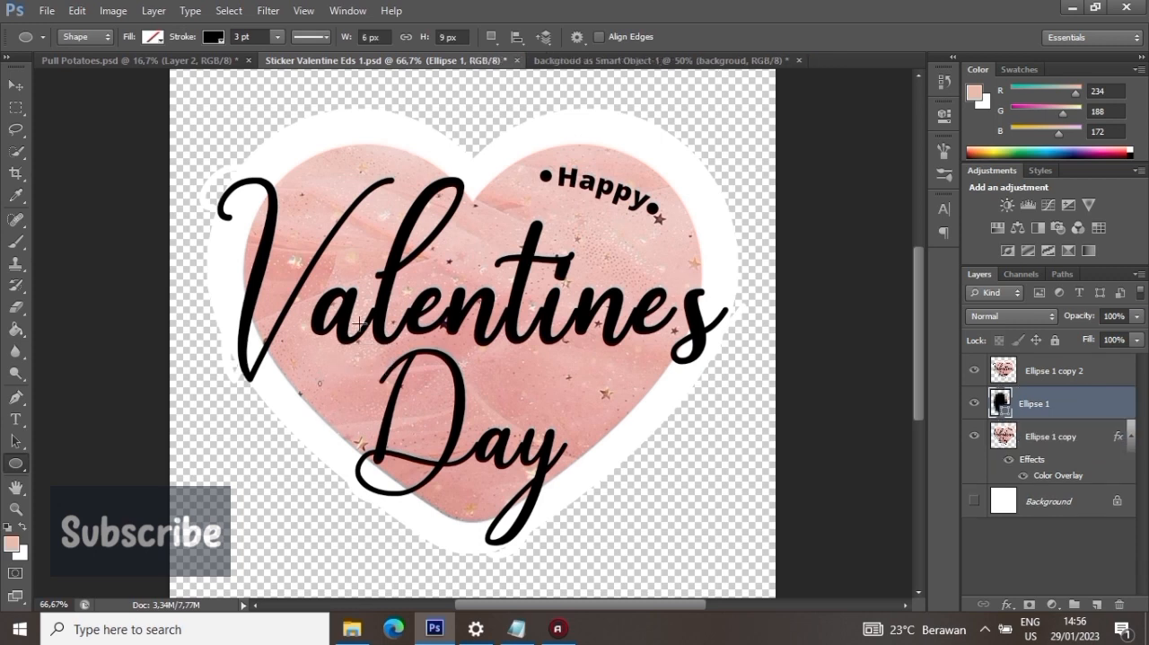
{"action": "key", "text": "v"}
{"action": "left_click", "coordinate": [1119, 604]}
{"action": "key", "text": "Return"}
{"action": "left_click", "coordinate": [1062, 366]}
{"action": "left_click", "coordinate": [17, 464]}
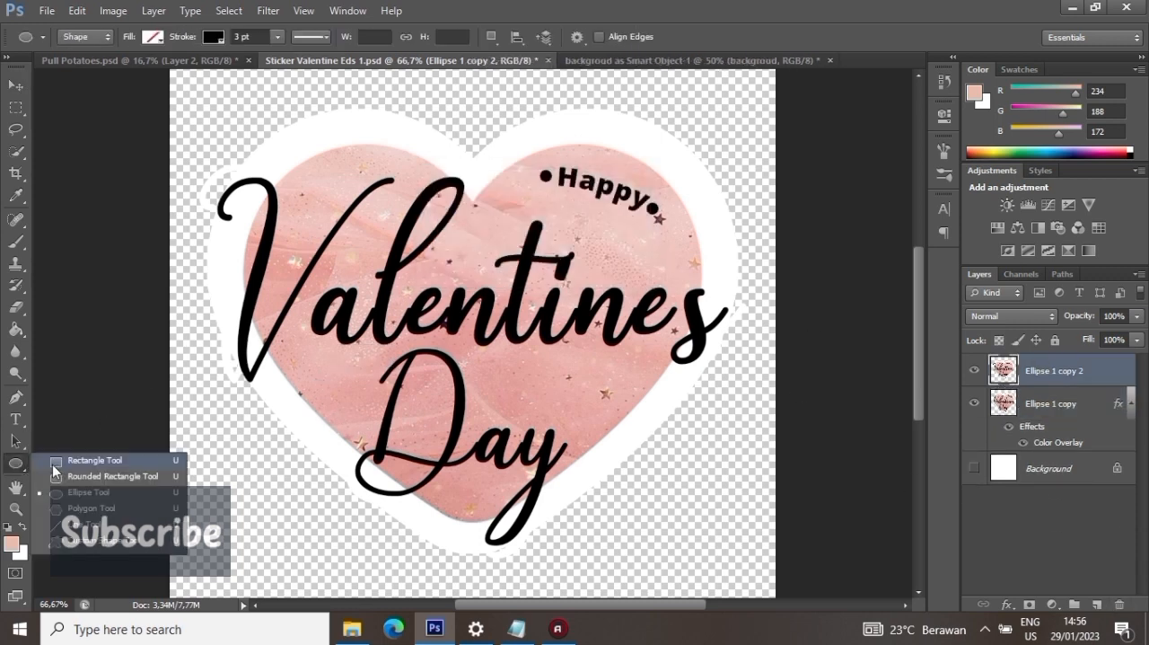
{"action": "left_click", "coordinate": [79, 494]}
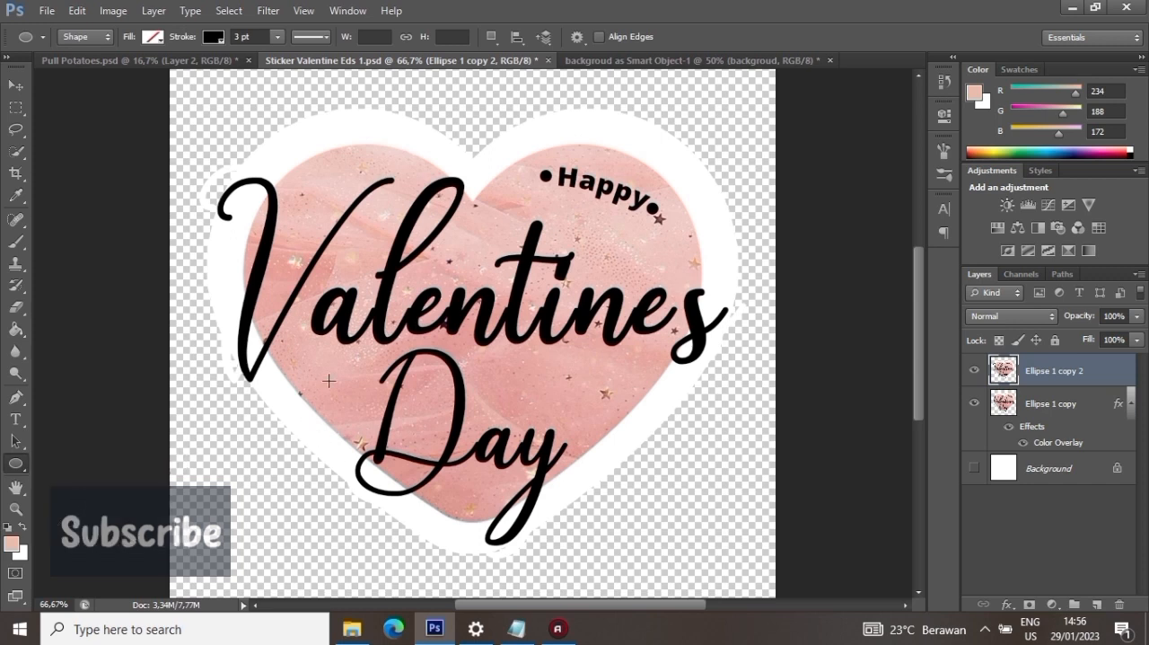
{"action": "left_click", "coordinate": [16, 85]}
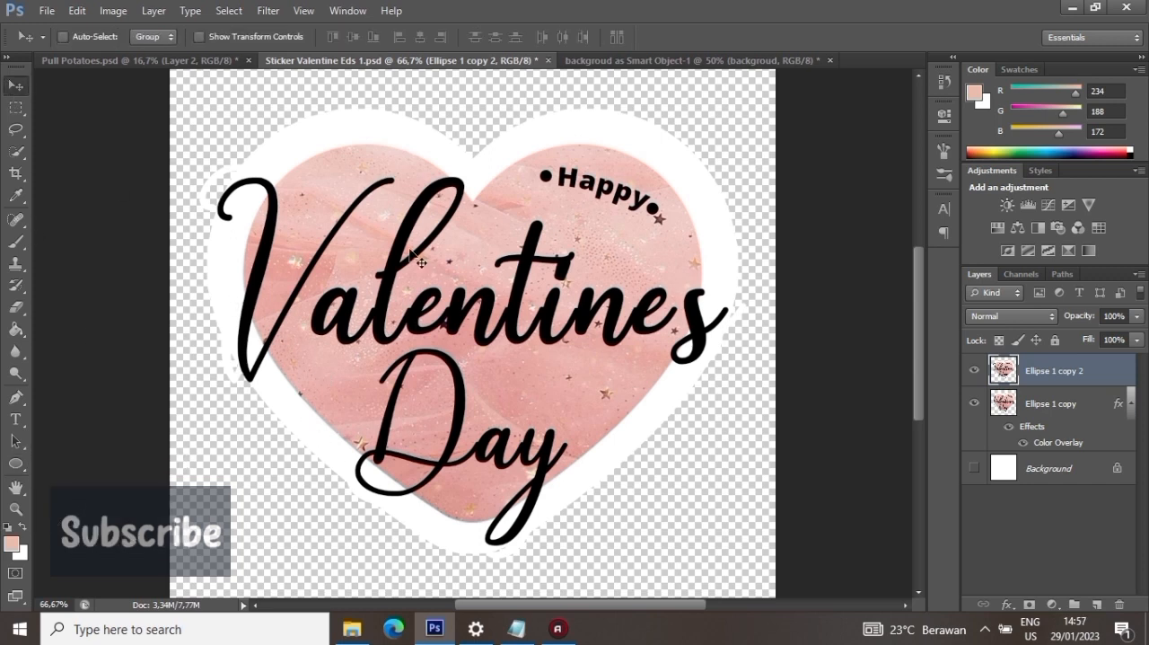
{"action": "key", "text": "ctrl+minus"}
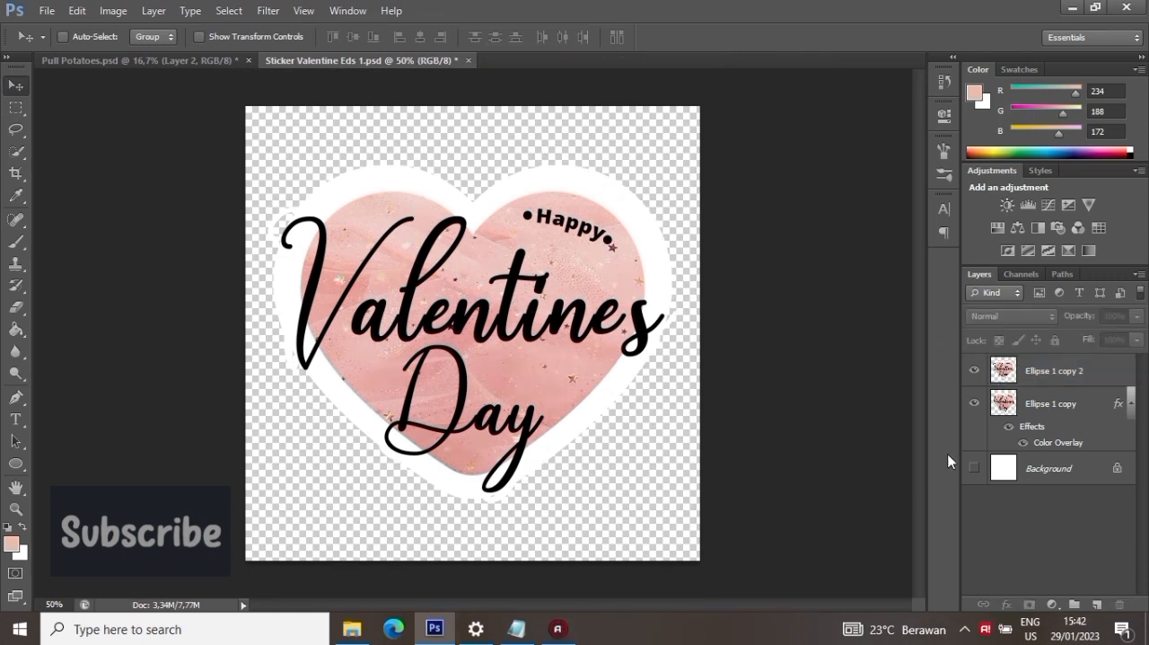
- Group the two merged sticker layers and name the group "Sticker 1"
{"action": "left_click", "coordinate": [1026, 405]}
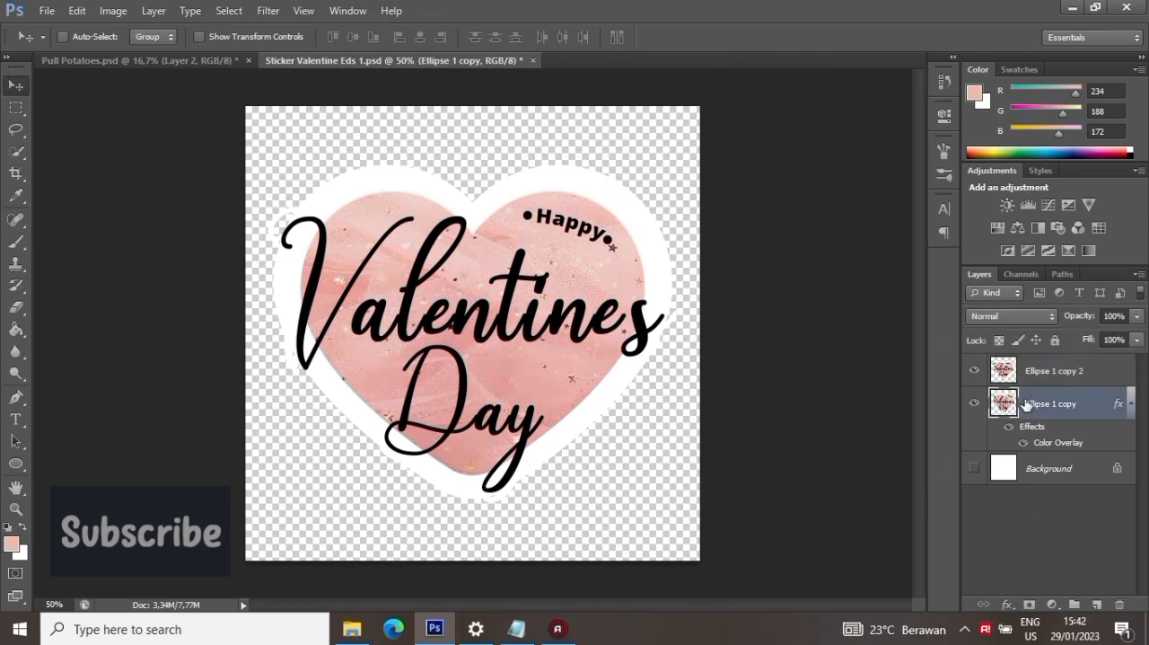
{"action": "left_click", "coordinate": [1055, 375], "text": "shift"}
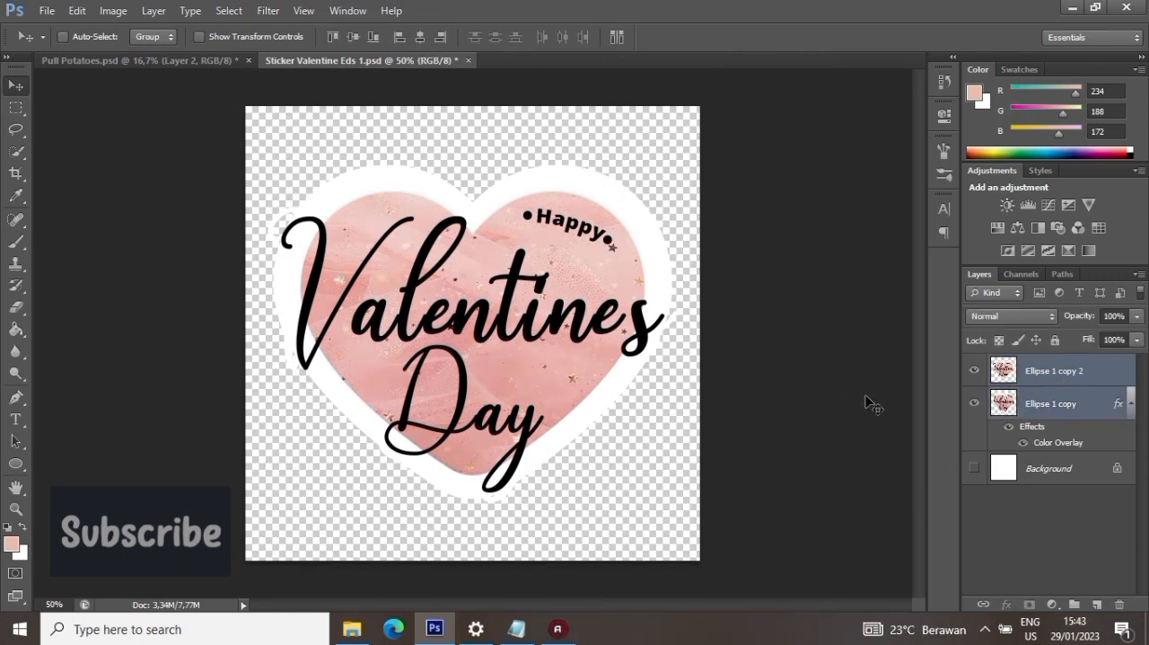
{"action": "key", "text": "ctrl+g"}
{"action": "double_click", "coordinate": [1042, 364]}
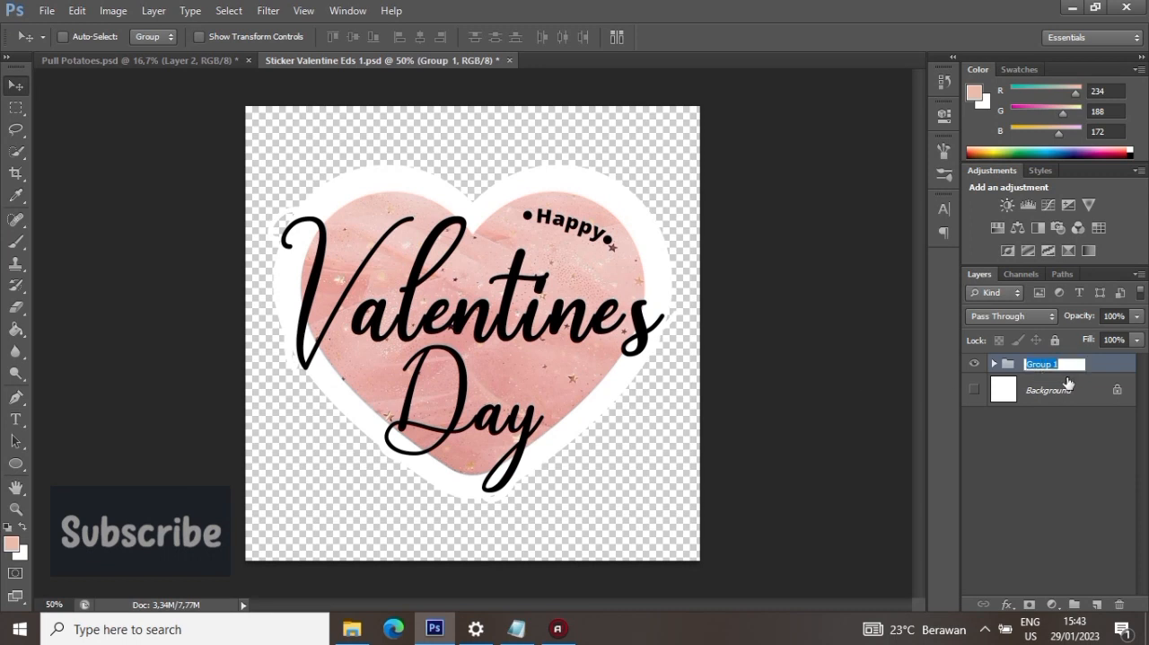
{"action": "type", "text": "Sticker 1"}
{"action": "key", "text": "Return"}
- Show the white Background layer and hide the "Sticker 1" group
{"action": "left_click", "coordinate": [975, 390]}
{"action": "left_click", "coordinate": [976, 367]}
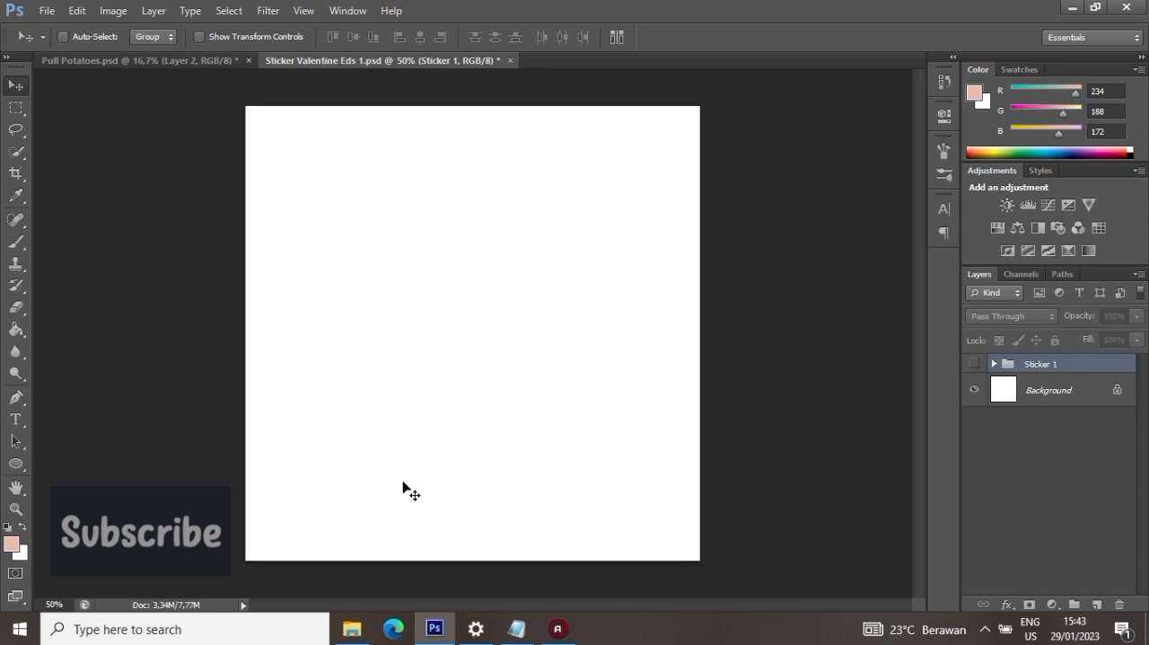
- Add the text "Happy" in the upper part of the canvas and set its size to 21 pt
{"action": "left_click", "coordinate": [15, 420]}
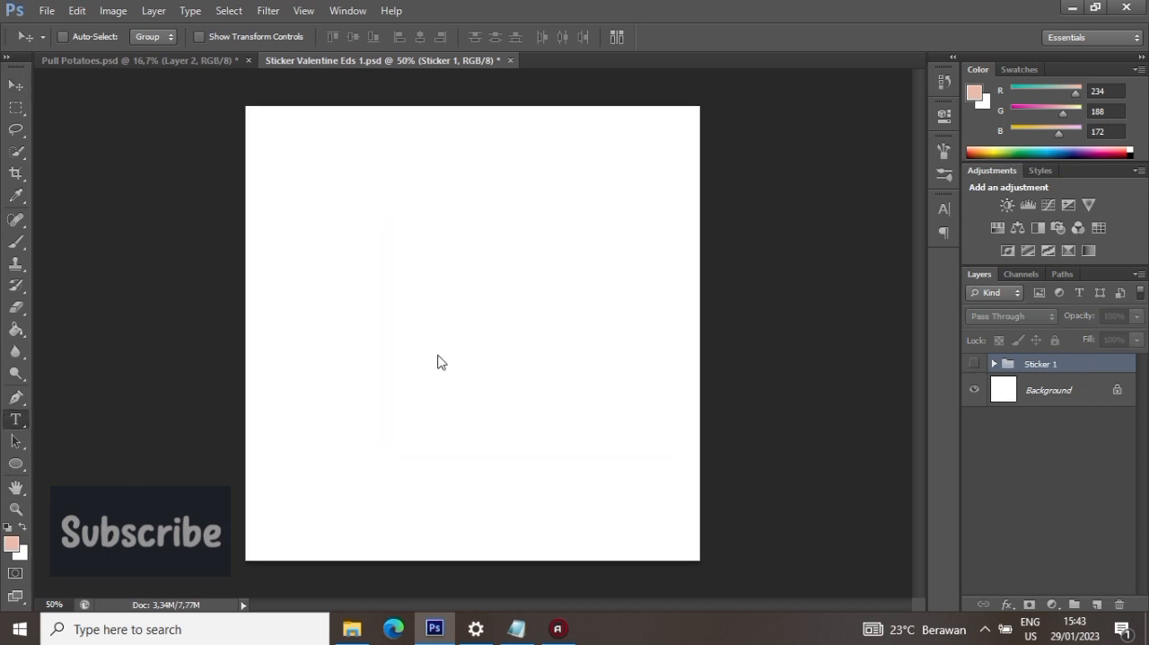
{"action": "left_click", "coordinate": [326, 245]}
{"action": "type", "text": "Happy"}
{"action": "key", "text": "ctrl+a"}
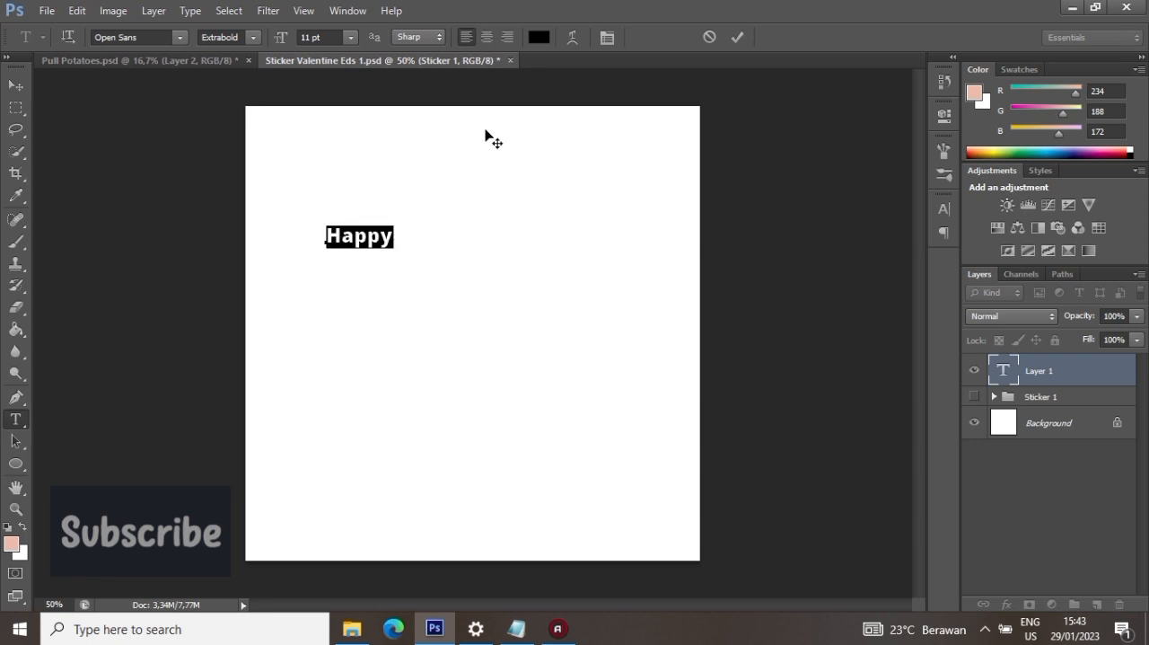
{"action": "left_click", "coordinate": [307, 34]}
{"action": "key", "text": "shift+Up"}
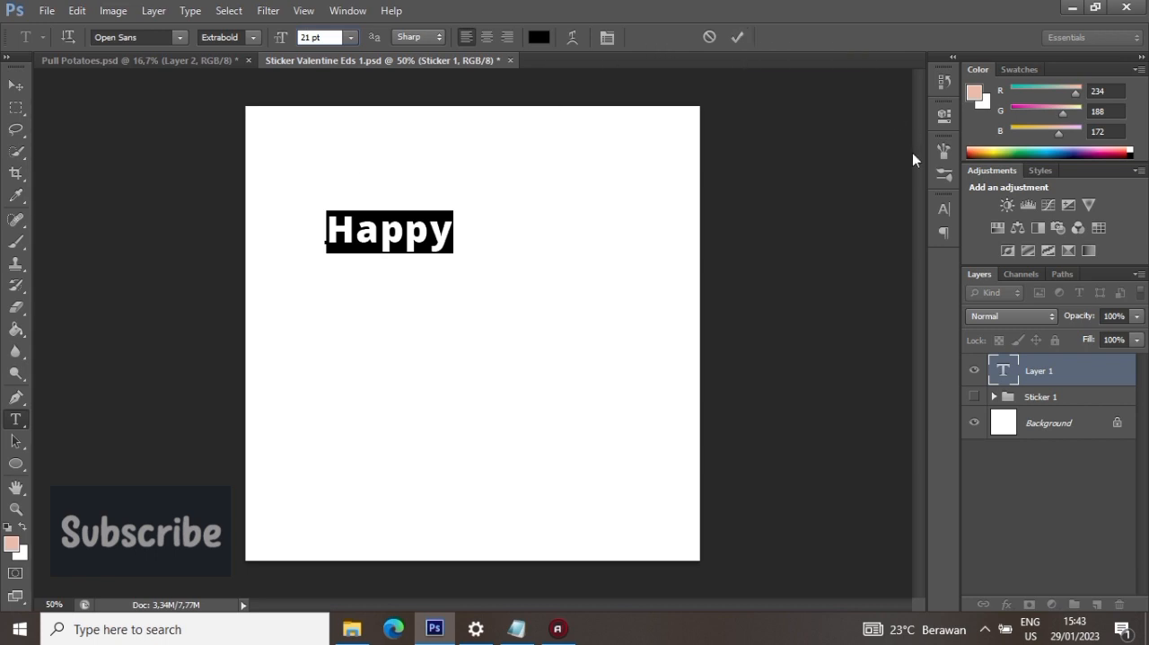
{"action": "left_click", "coordinate": [738, 37]}
{"action": "key", "text": "v"}
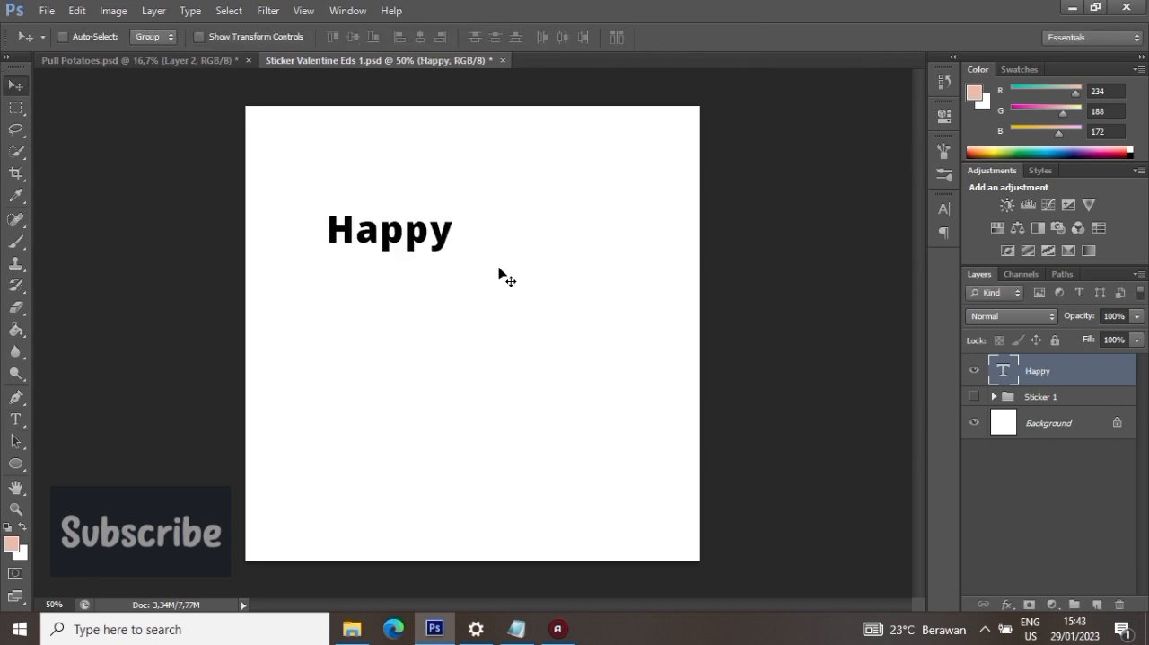
- Duplicate the "Happy" text layer and move the copy below and to the right of the original
{"action": "right_click", "coordinate": [1059, 375]}
{"action": "left_click", "coordinate": [888, 113]}
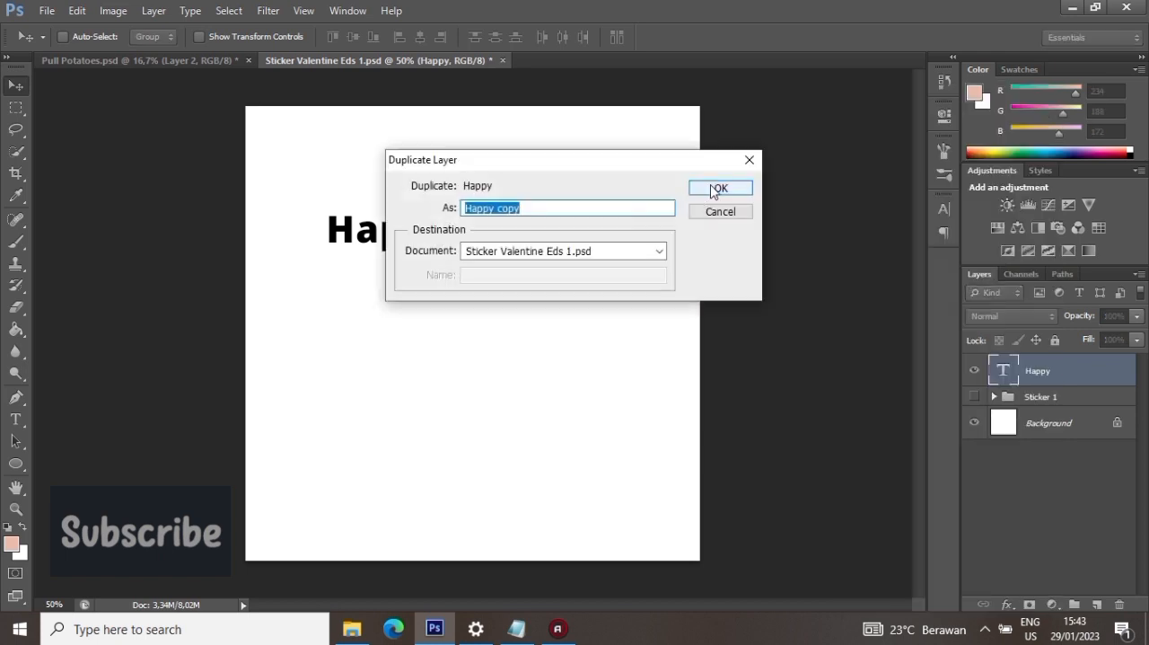
{"action": "left_click", "coordinate": [720, 190]}
{"action": "left_click_drag", "start_coordinate": [483, 250], "coordinate": [627, 367]}
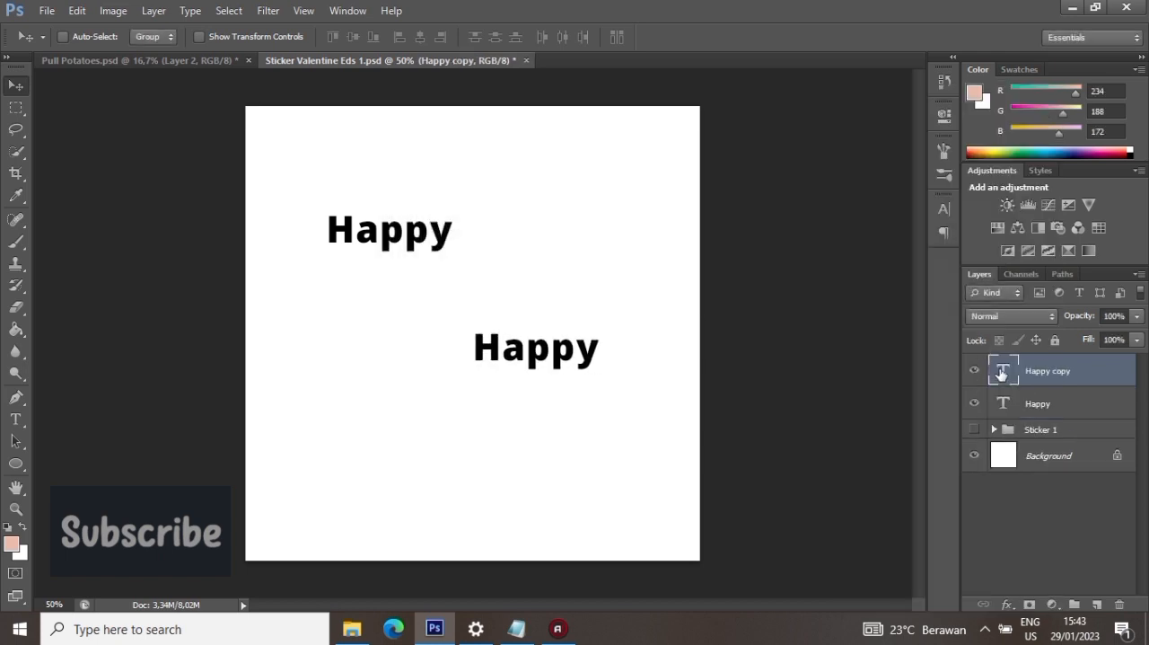
- Change the text of the duplicated "Happy" layer to "Day"
{"action": "double_click", "coordinate": [1002, 373]}
{"action": "type", "text": "Day"}
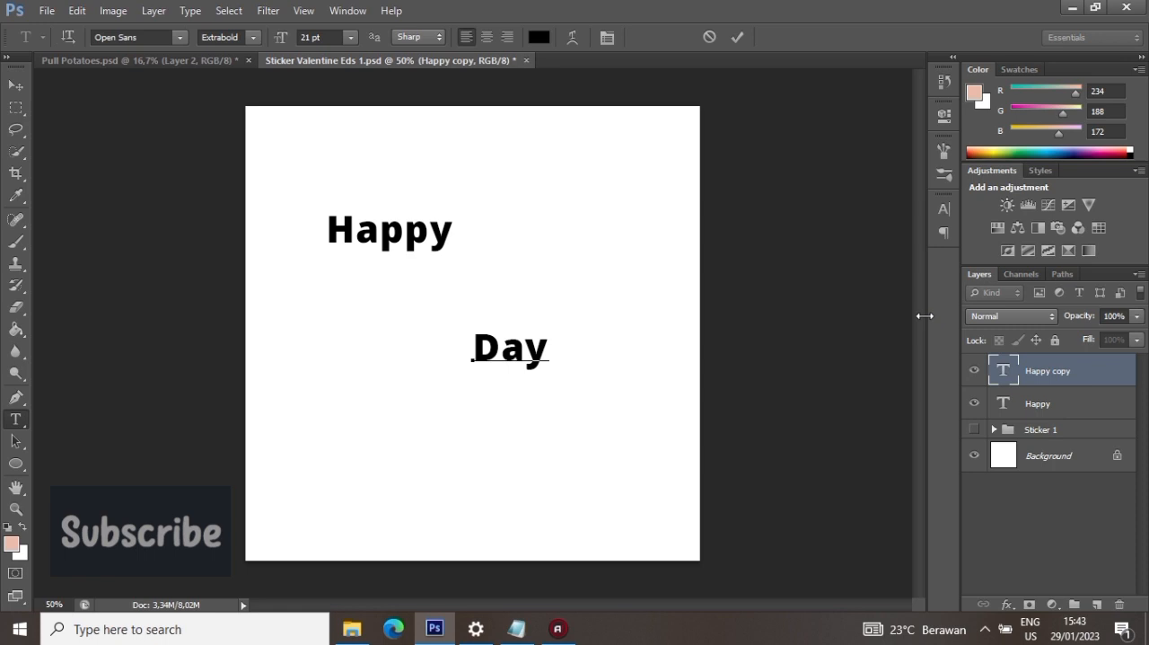
{"action": "left_click", "coordinate": [741, 37]}
{"action": "key", "text": "v"}
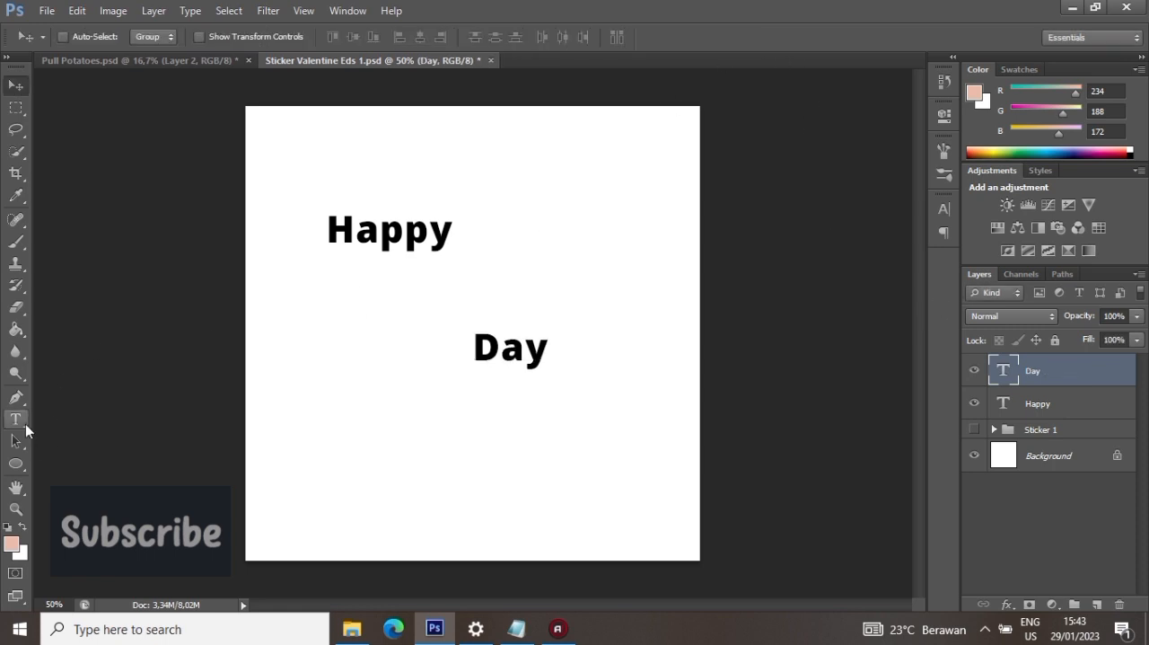
- Add the text "Valentine's" between "Happy" and "Day"
{"action": "left_click", "coordinate": [24, 425]}
{"action": "left_click", "coordinate": [356, 297]}
{"action": "type", "text": "V"}
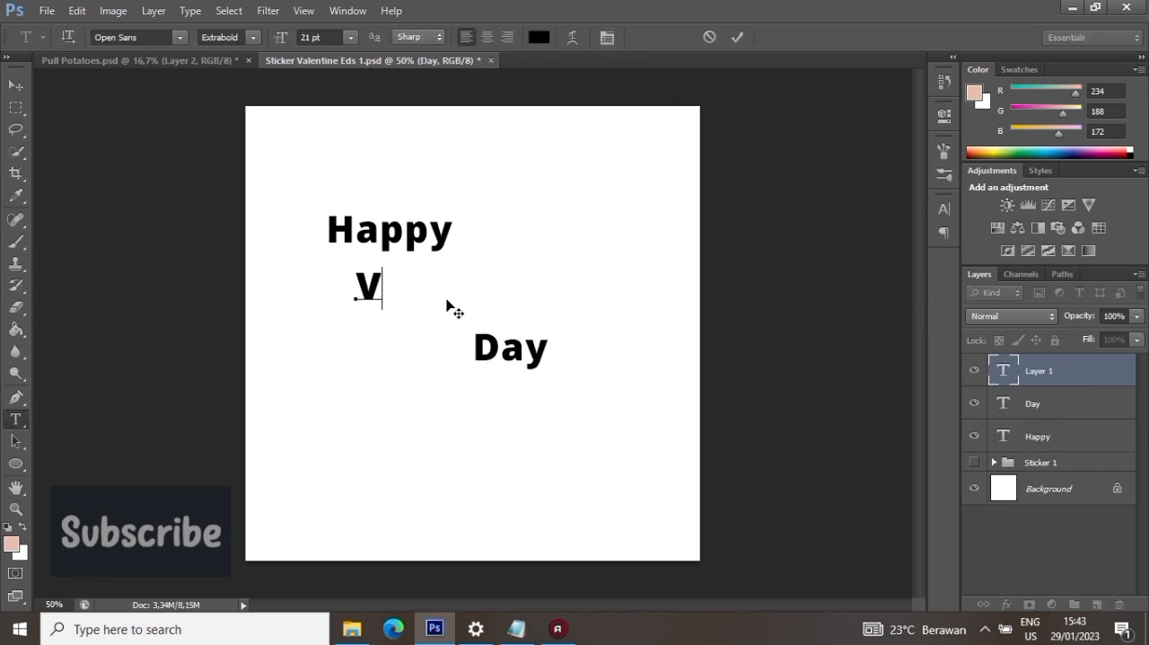
{"action": "type", "text": "alentine"}
{"action": "type", "text": "'s"}
- Set the font of the whole "Valentine's" text to Bellamanda
{"action": "key", "text": "ctrl+a"}
{"action": "left_click", "coordinate": [141, 36]}
{"action": "left_click", "coordinate": [181, 37]}
{"action": "scroll", "coordinate": [225, 111], "scroll_direction": "up", "scroll_amount": 5}
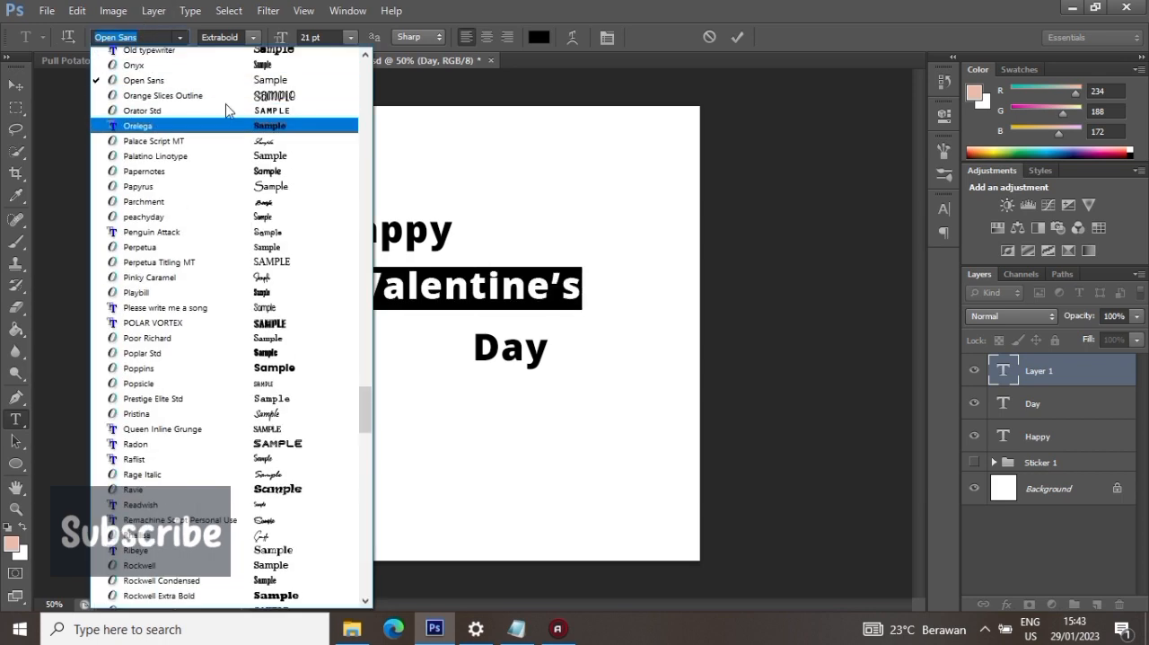
{"action": "scroll", "coordinate": [240, 113], "scroll_direction": "up", "scroll_amount": 15}
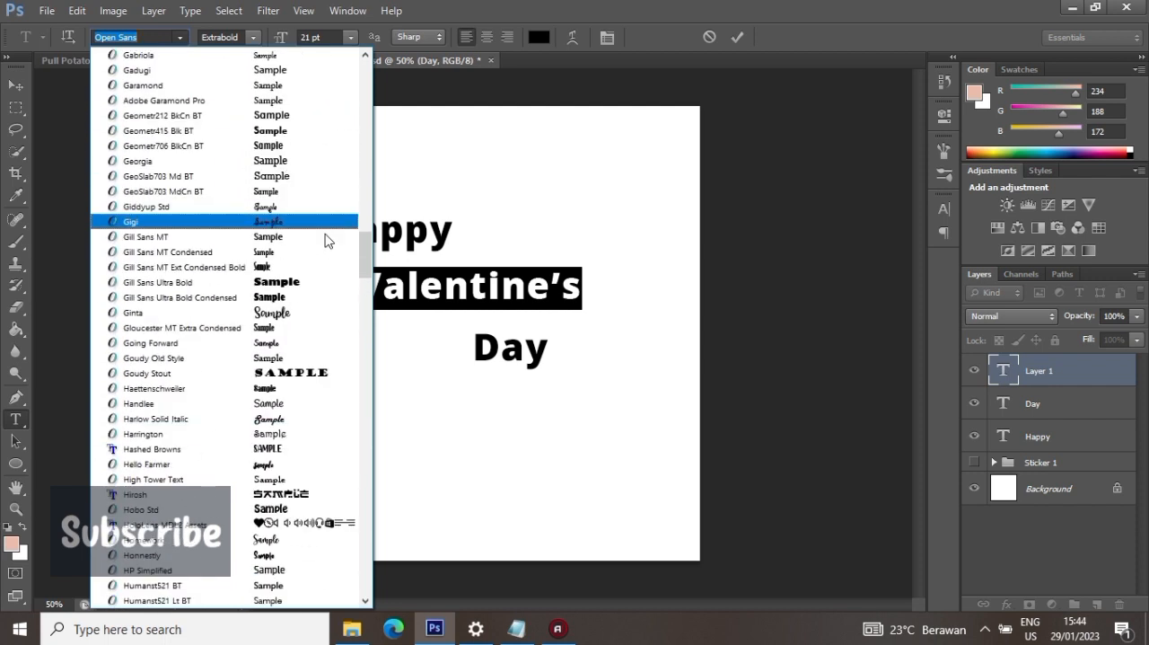
{"action": "left_click_drag", "start_coordinate": [364, 238], "coordinate": [367, 66]}
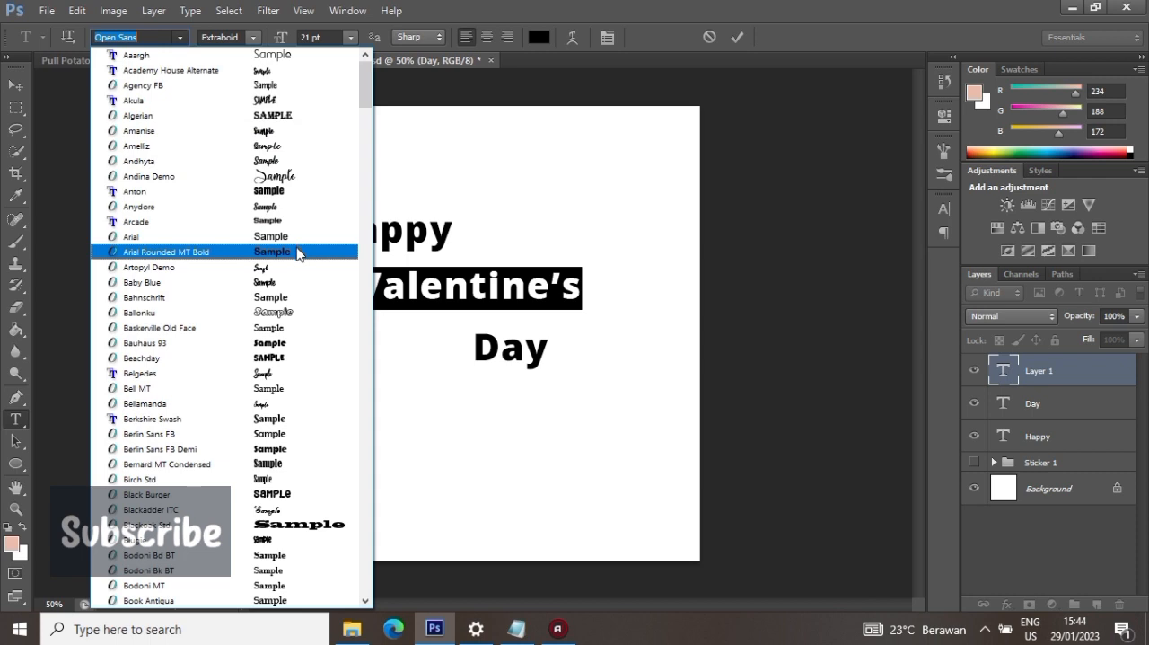
{"action": "scroll", "coordinate": [298, 252], "scroll_direction": "down", "scroll_amount": 2}
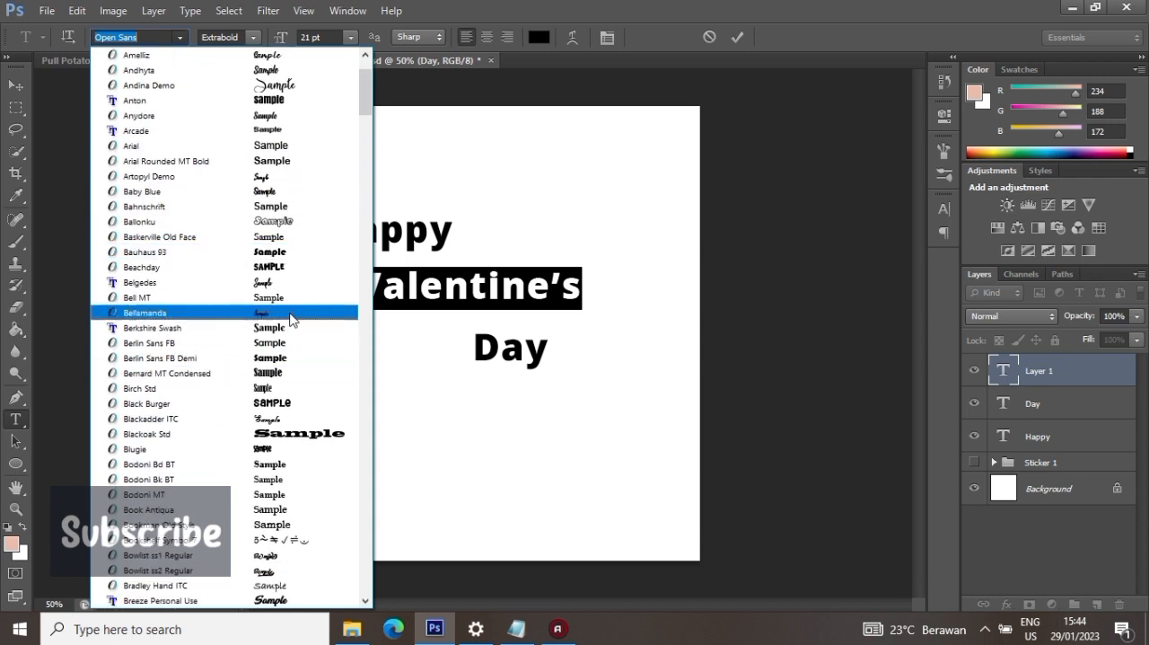
{"action": "left_click", "coordinate": [290, 312]}
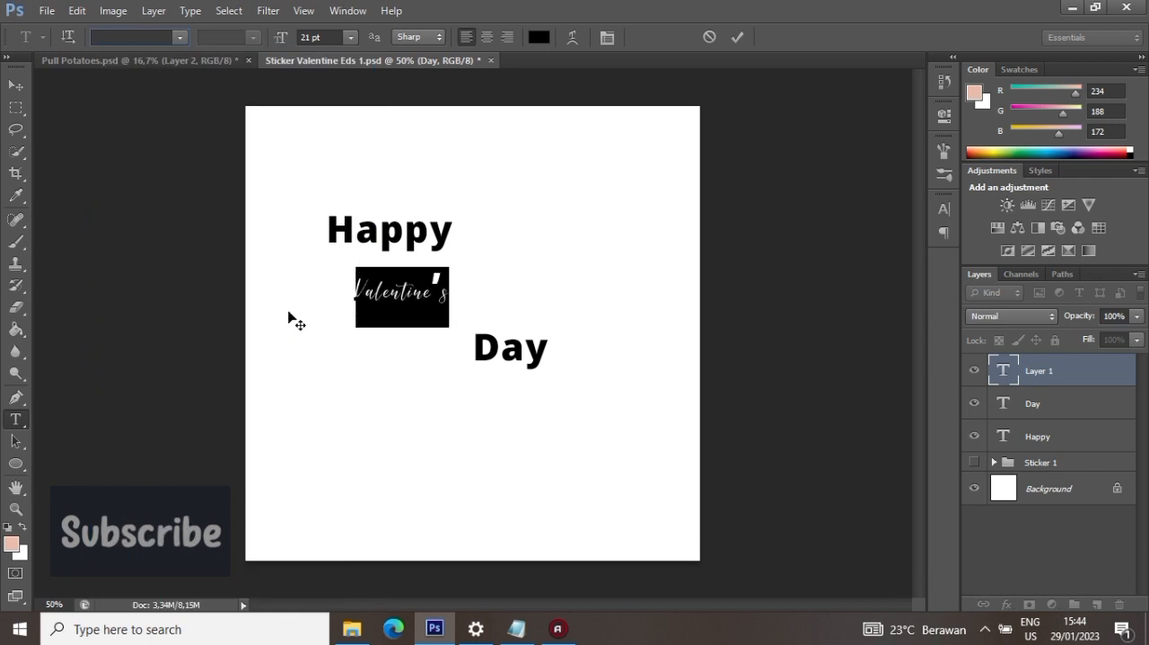
- Apply Faux Bold to the "Valentine's" text and finish editing it
{"action": "left_click", "coordinate": [944, 208]}
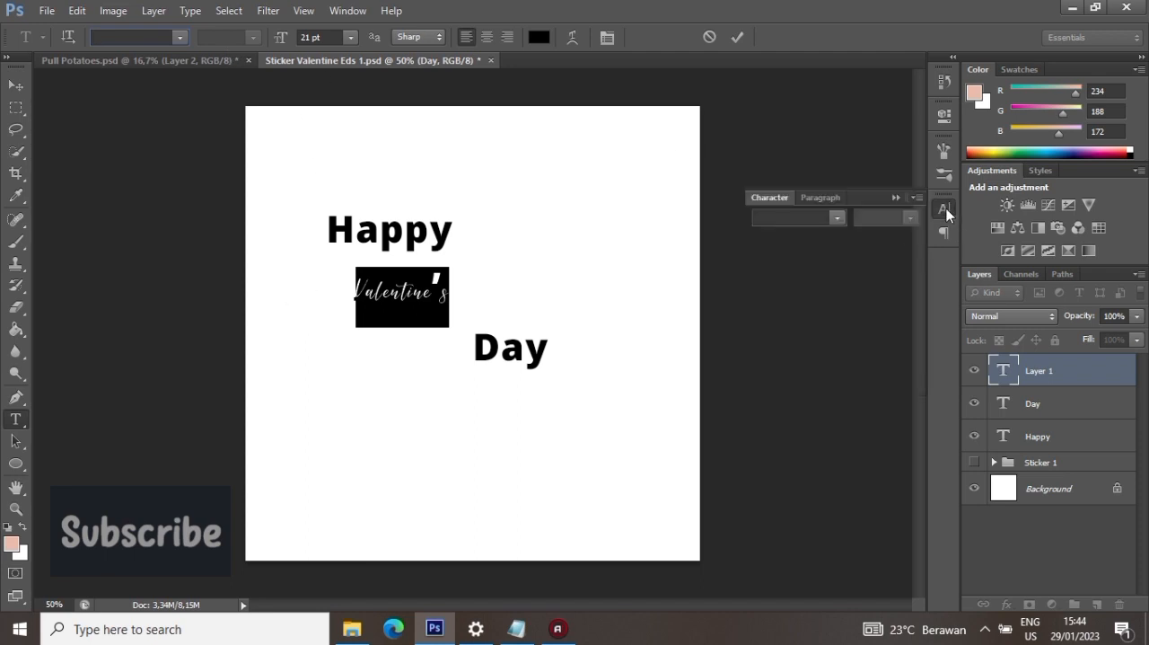
{"action": "left_click", "coordinate": [765, 330]}
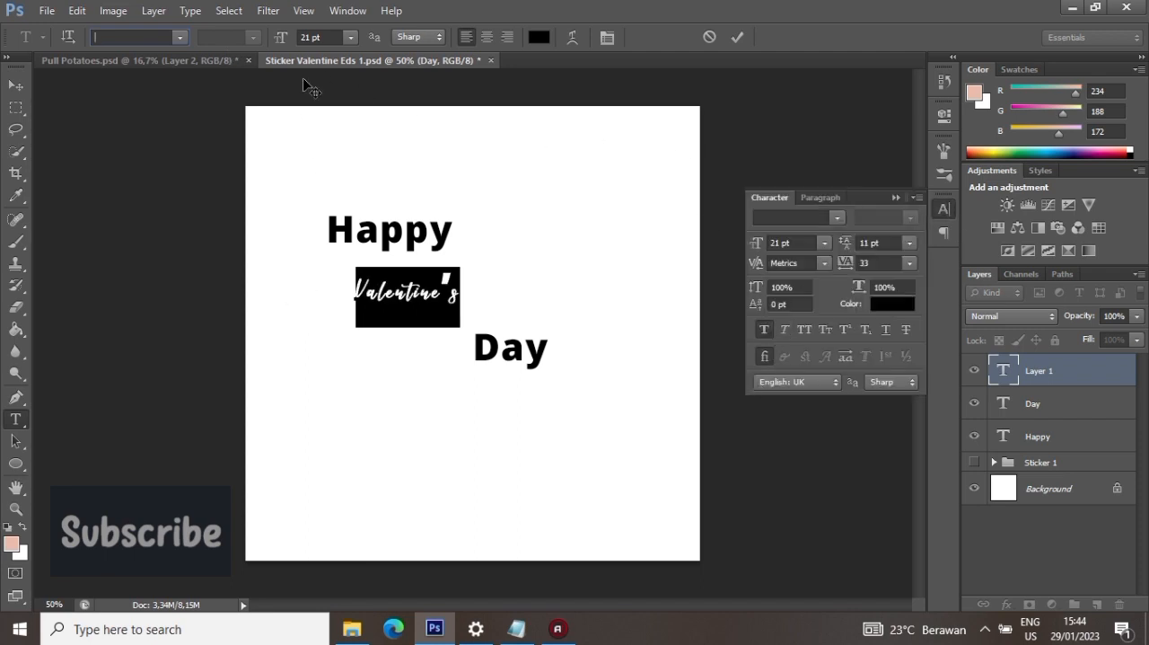
{"action": "left_click", "coordinate": [737, 37]}
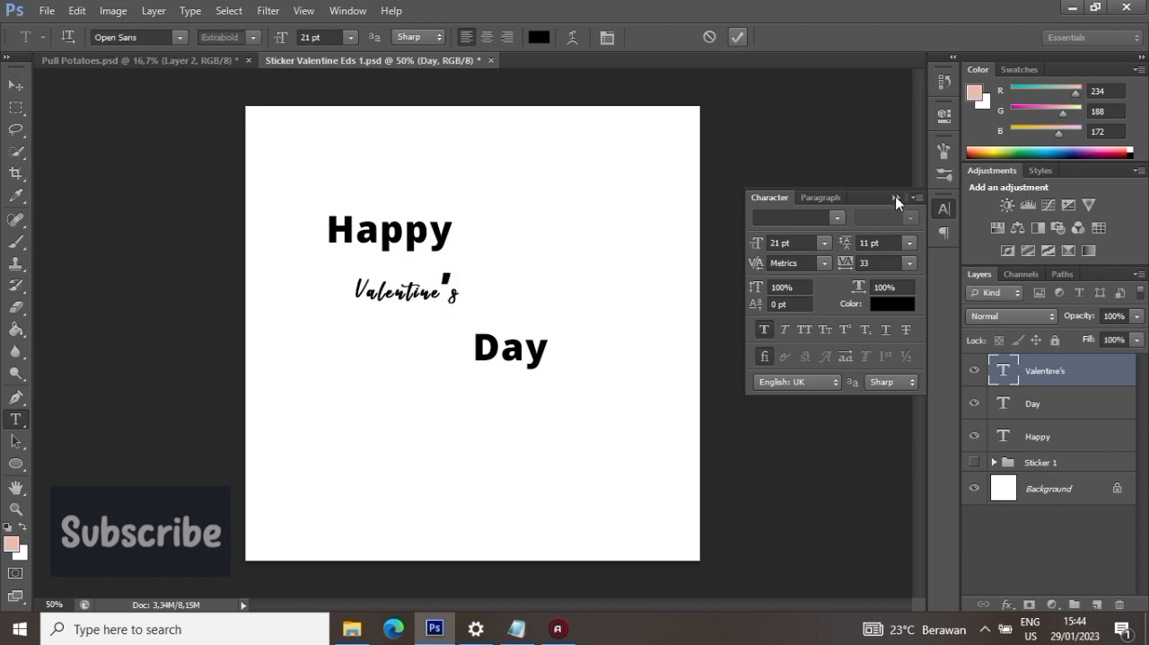
{"action": "left_click", "coordinate": [895, 197]}
- Enlarge "Valentine's" directly below "Happy" with their left edges aligned, and move "Day" up and right, closely beneath the end of "Valentine's"
{"action": "left_click", "coordinate": [16, 85]}
{"action": "left_click", "coordinate": [77, 11]}
{"action": "left_click", "coordinate": [196, 310]}
{"action": "left_click_drag", "start_coordinate": [460, 263], "coordinate": [621, 192]}
{"action": "left_click", "coordinate": [845, 37]}
{"action": "left_click_drag", "start_coordinate": [563, 232], "coordinate": [535, 281]}
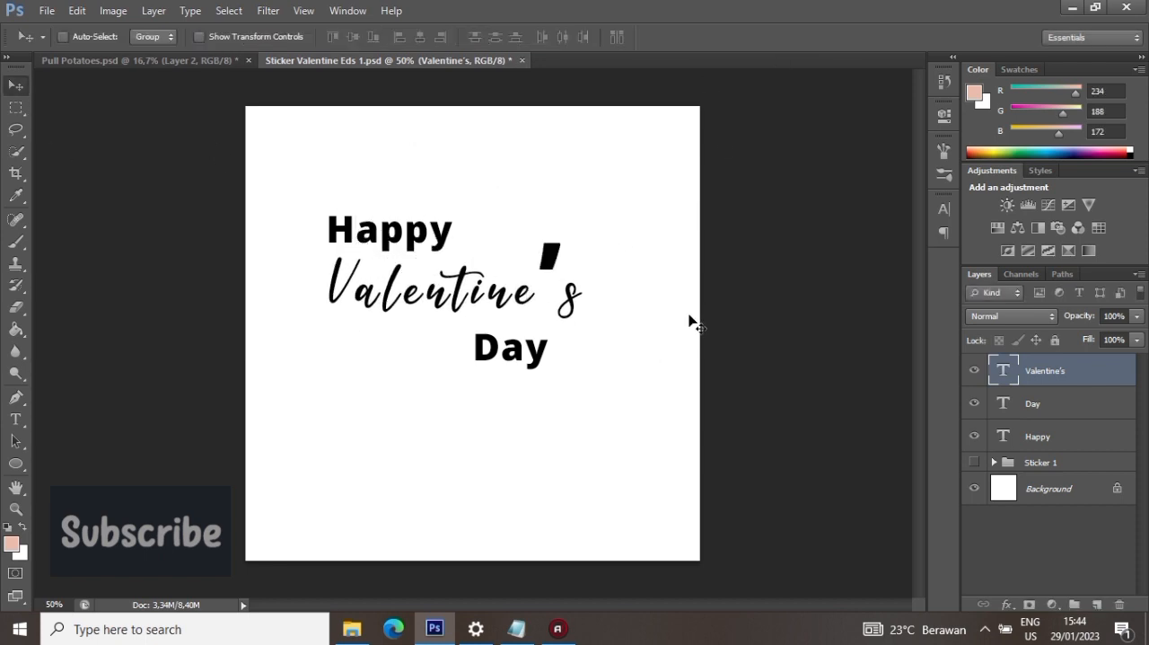
{"action": "left_click", "coordinate": [1071, 411]}
{"action": "left_click_drag", "start_coordinate": [536, 367], "coordinate": [562, 358]}
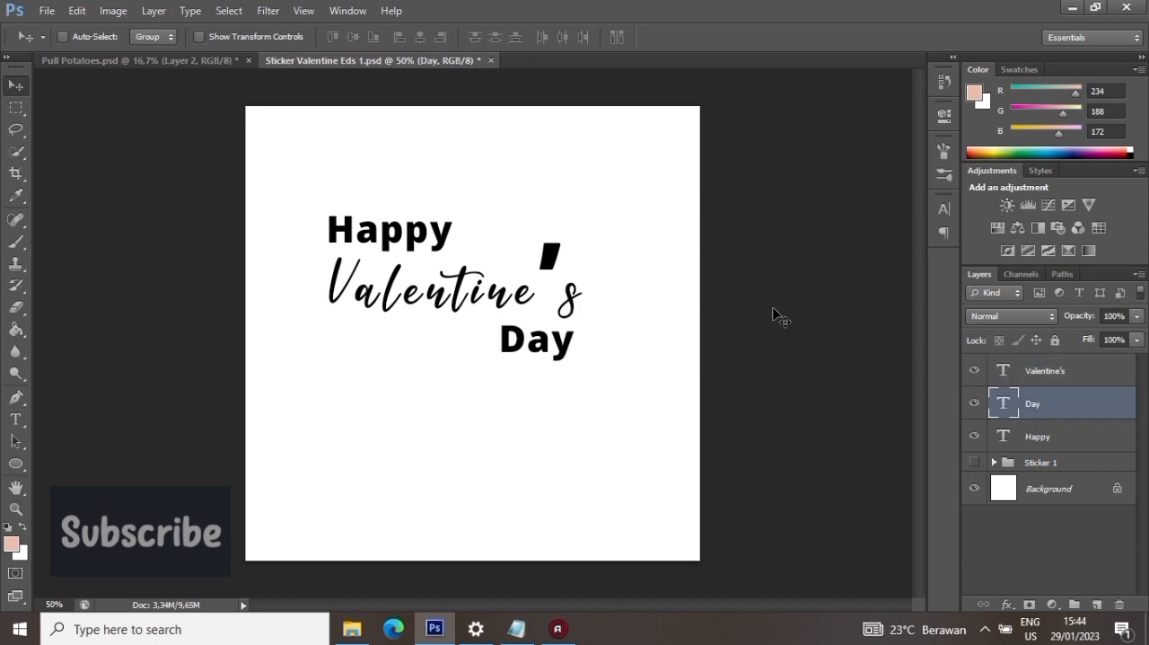
- Enlarge the "Happy", "Valentine's" and "Day" texts together to about 137.5% and centre the lettering on the canvas
{"action": "left_click", "coordinate": [1040, 437]}
{"action": "left_click", "coordinate": [1077, 378], "text": "shift"}
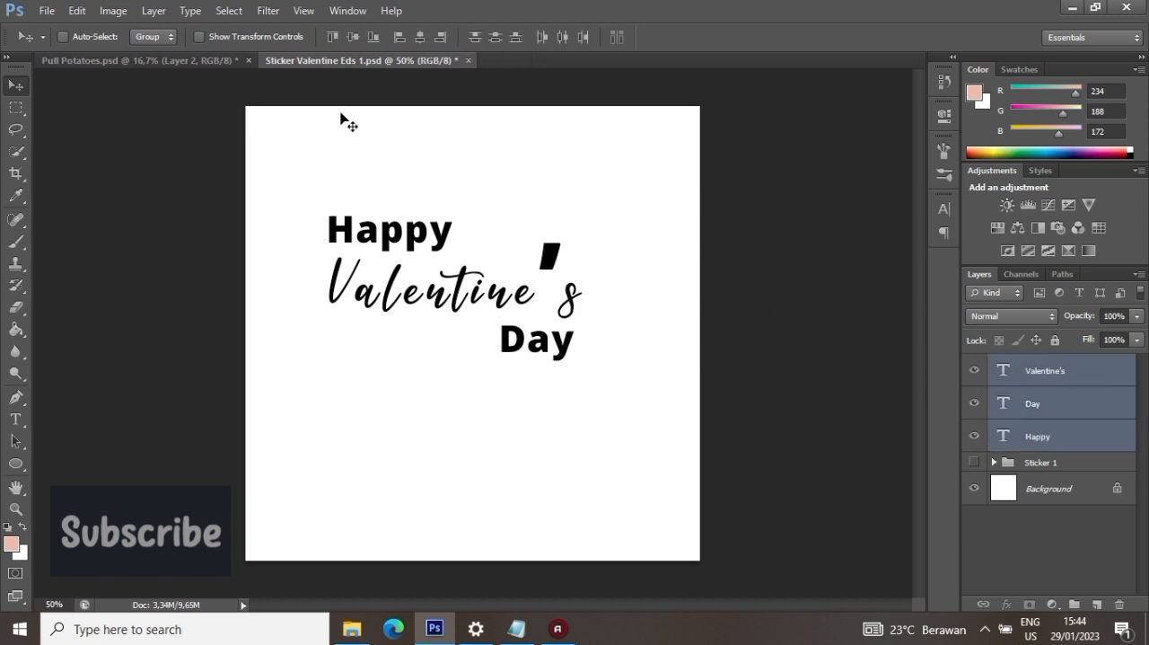
{"action": "left_click", "coordinate": [77, 9]}
{"action": "left_click", "coordinate": [141, 307]}
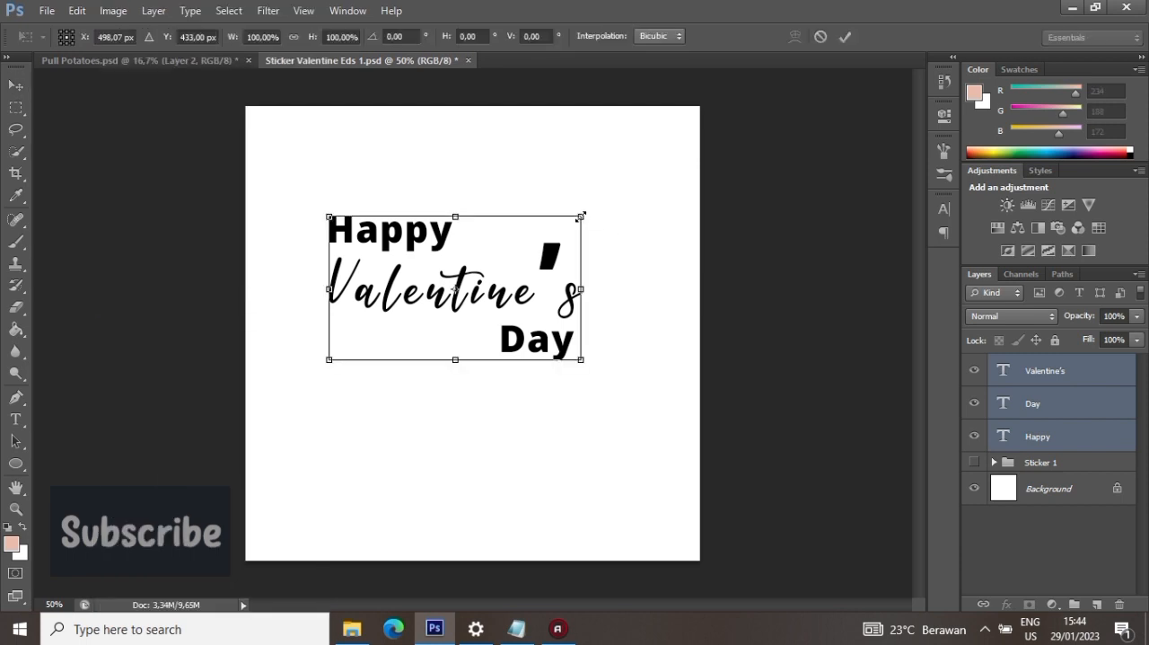
{"action": "left_click_drag", "start_coordinate": [582, 217], "coordinate": [675, 162]}
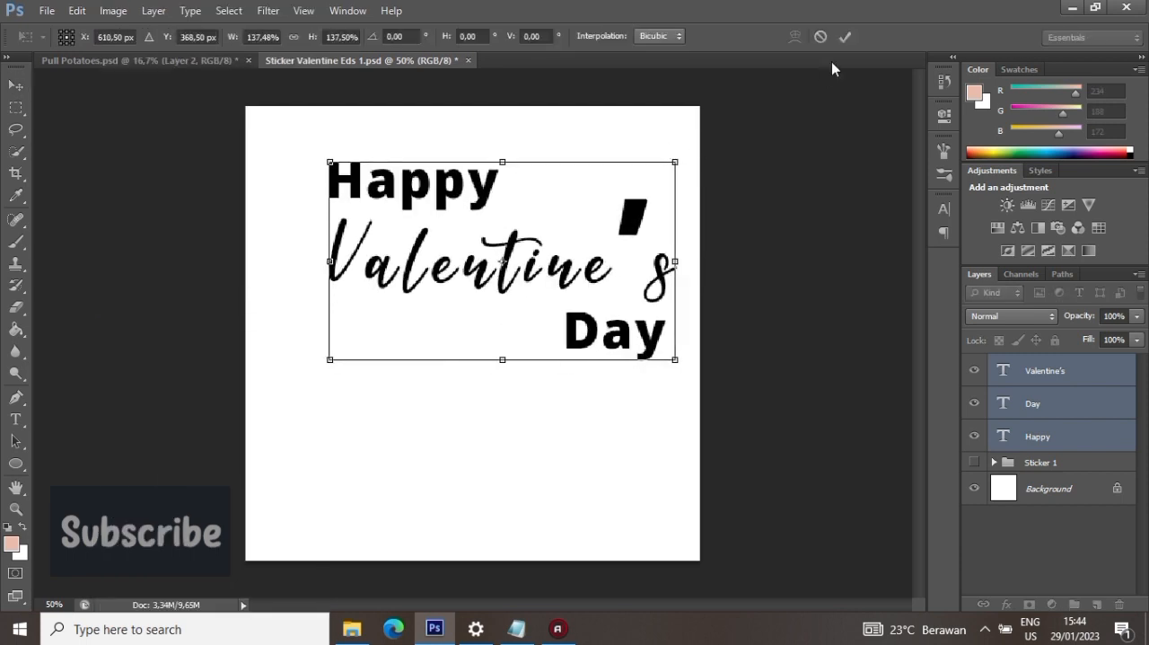
{"action": "left_click", "coordinate": [844, 37]}
{"action": "left_click_drag", "start_coordinate": [607, 253], "coordinate": [577, 317]}
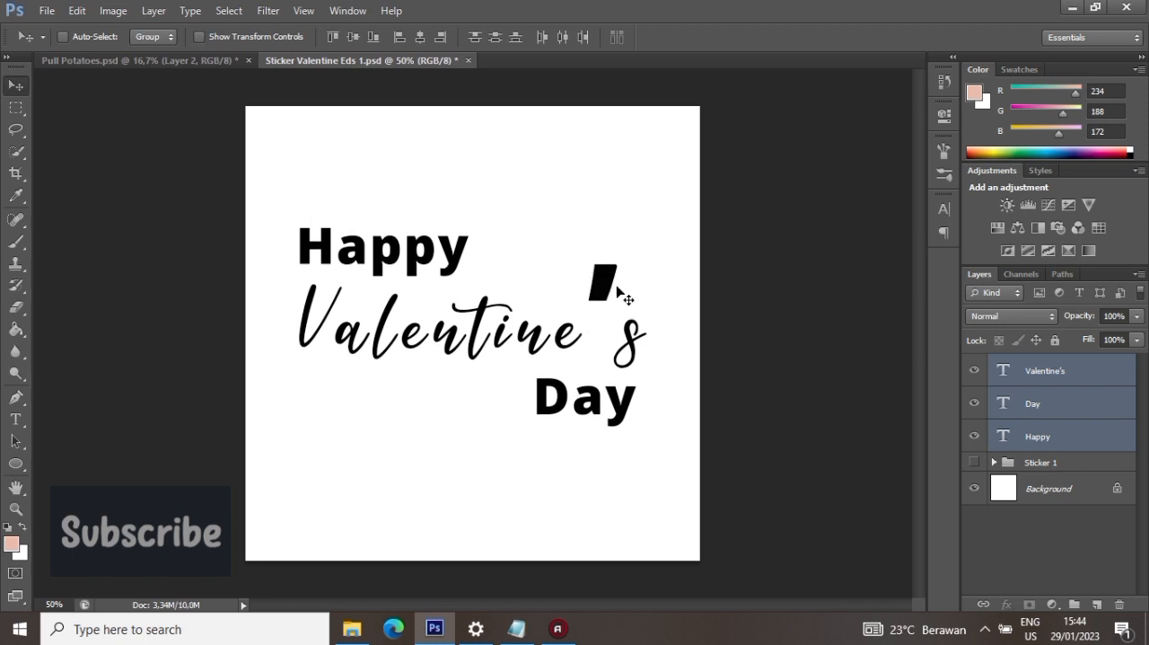
- Shift "Happy" to the right, and bring heart.png into the sticker document as a smart object
{"action": "left_click", "coordinate": [1068, 448]}
{"action": "left_click_drag", "start_coordinate": [417, 257], "coordinate": [467, 264]}
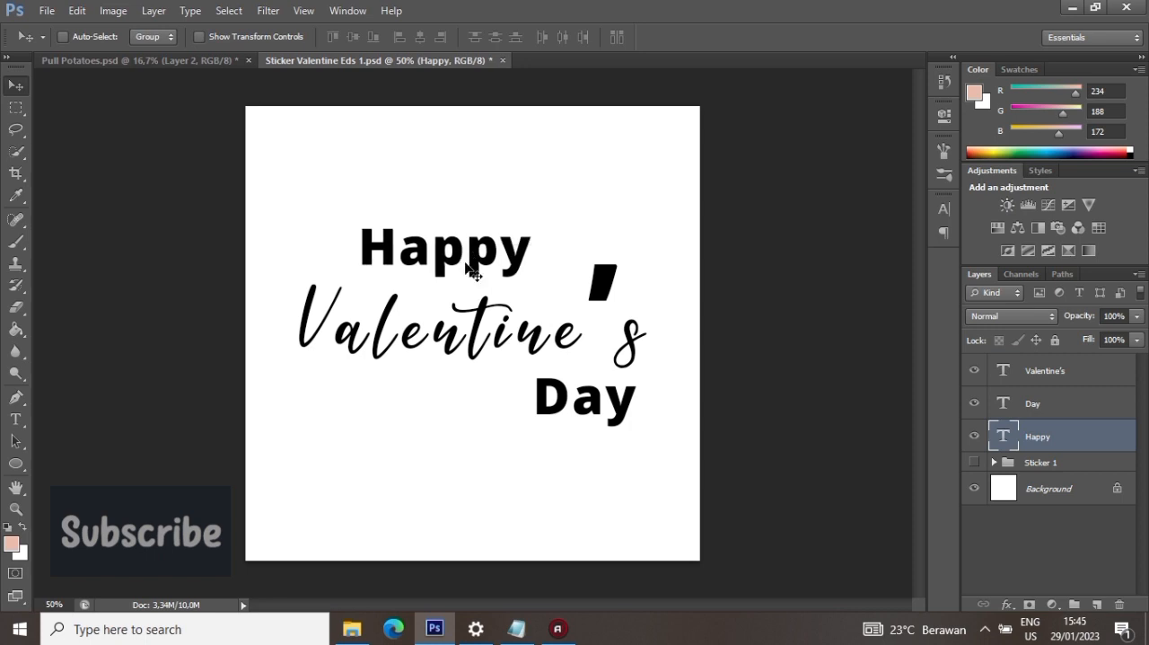
{"action": "left_click", "coordinate": [47, 10]}
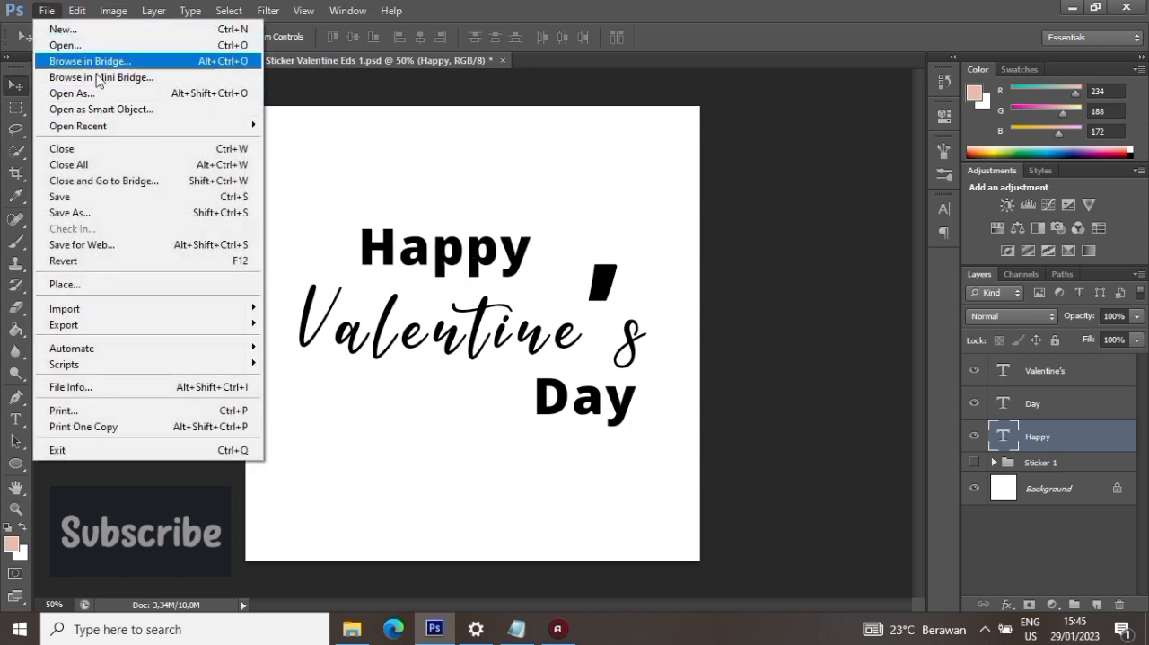
{"action": "left_click", "coordinate": [104, 111]}
{"action": "left_click", "coordinate": [595, 161]}
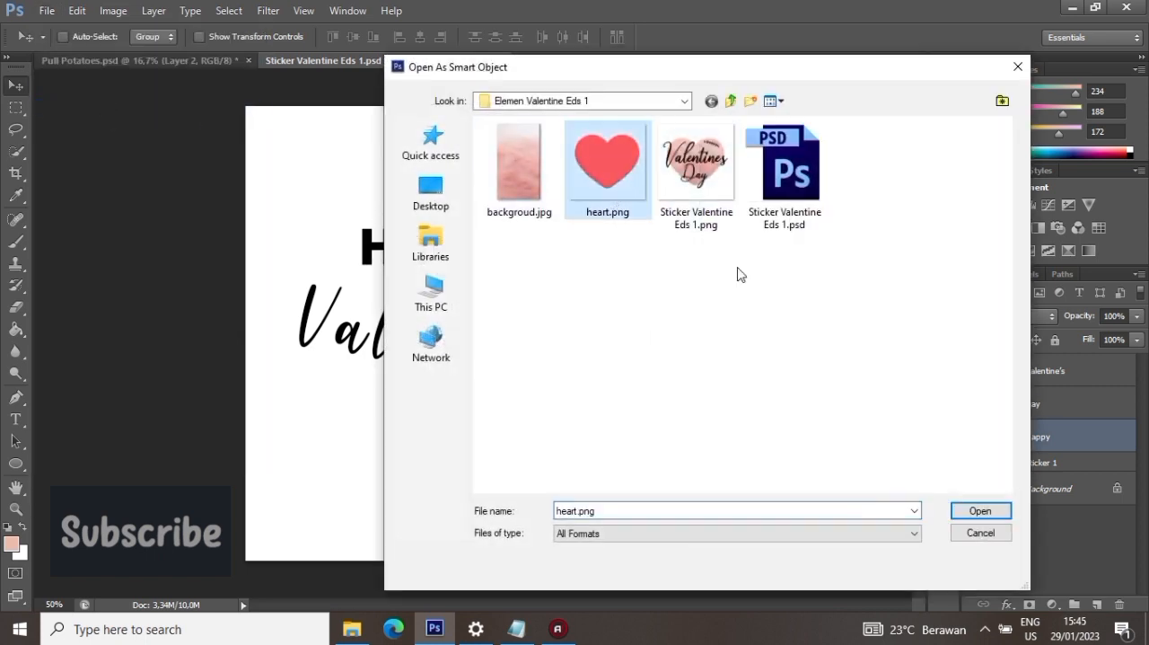
{"action": "left_click", "coordinate": [975, 508]}
{"action": "left_click_drag", "start_coordinate": [454, 239], "coordinate": [330, 204]}
- Scale the heart down to about 11% and place it just before "Happy", above the start of "Valentine's"
{"action": "left_click", "coordinate": [77, 11]}
{"action": "left_click", "coordinate": [180, 306]}
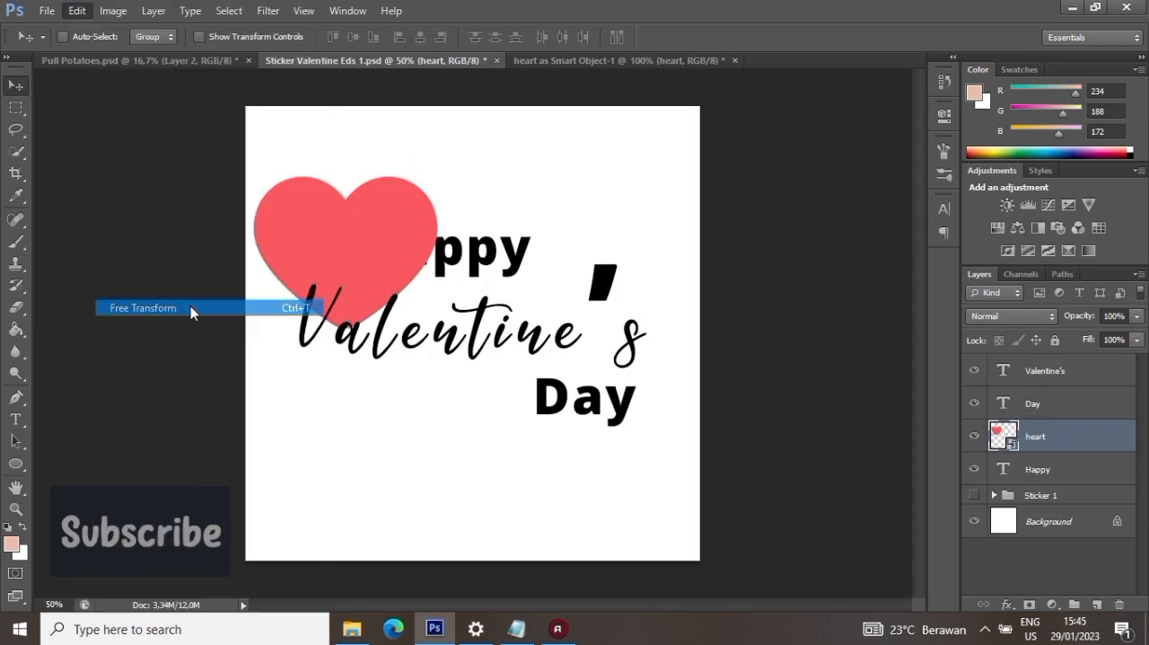
{"action": "left_click_drag", "start_coordinate": [451, 145], "coordinate": [326, 266]}
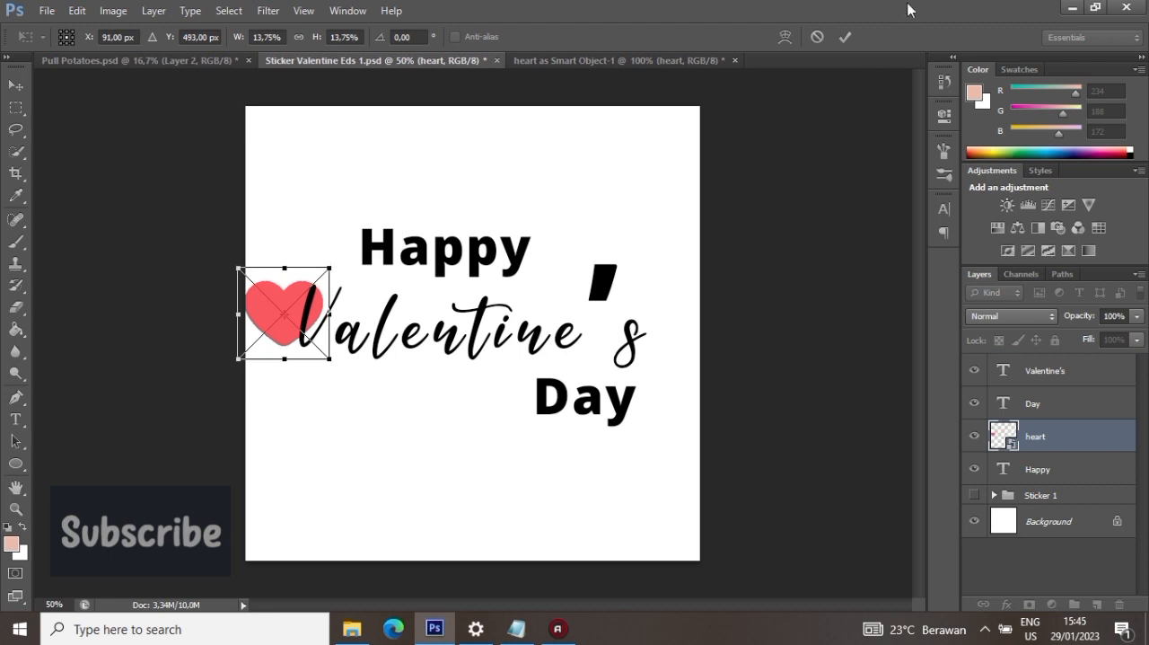
{"action": "left_click", "coordinate": [845, 37]}
{"action": "left_click_drag", "start_coordinate": [266, 308], "coordinate": [302, 237]}
{"action": "left_click", "coordinate": [77, 11]}
{"action": "left_click", "coordinate": [143, 307]}
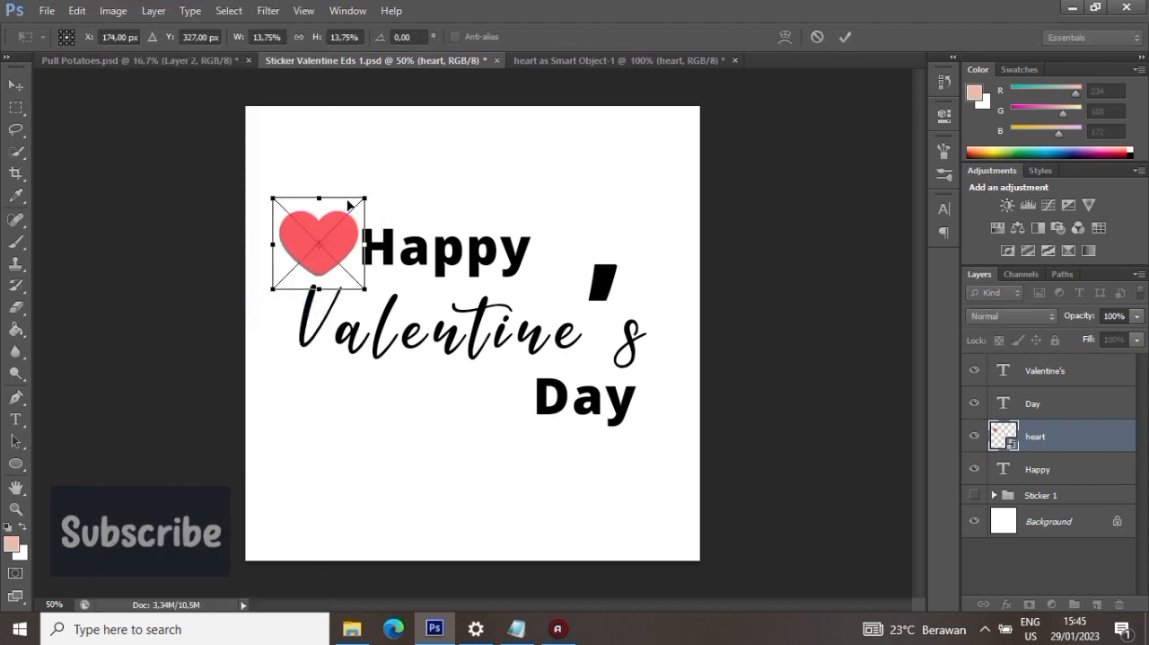
{"action": "left_click_drag", "start_coordinate": [366, 196], "coordinate": [347, 207]}
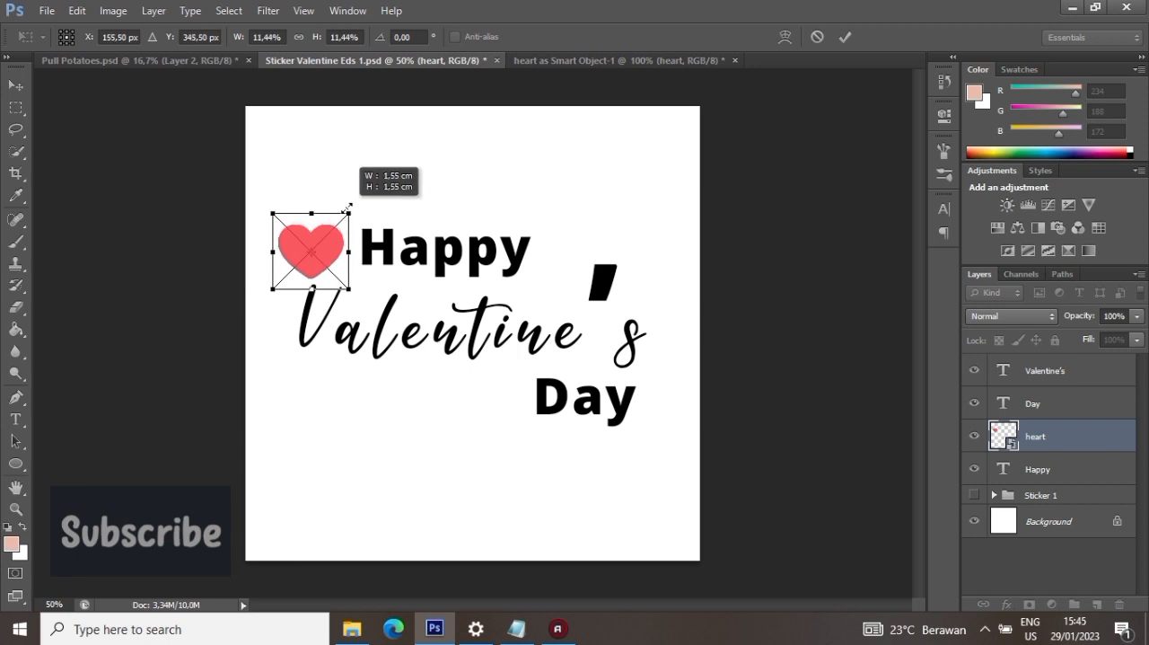
{"action": "left_click", "coordinate": [845, 37]}
{"action": "left_click_drag", "start_coordinate": [273, 210], "coordinate": [288, 212]}
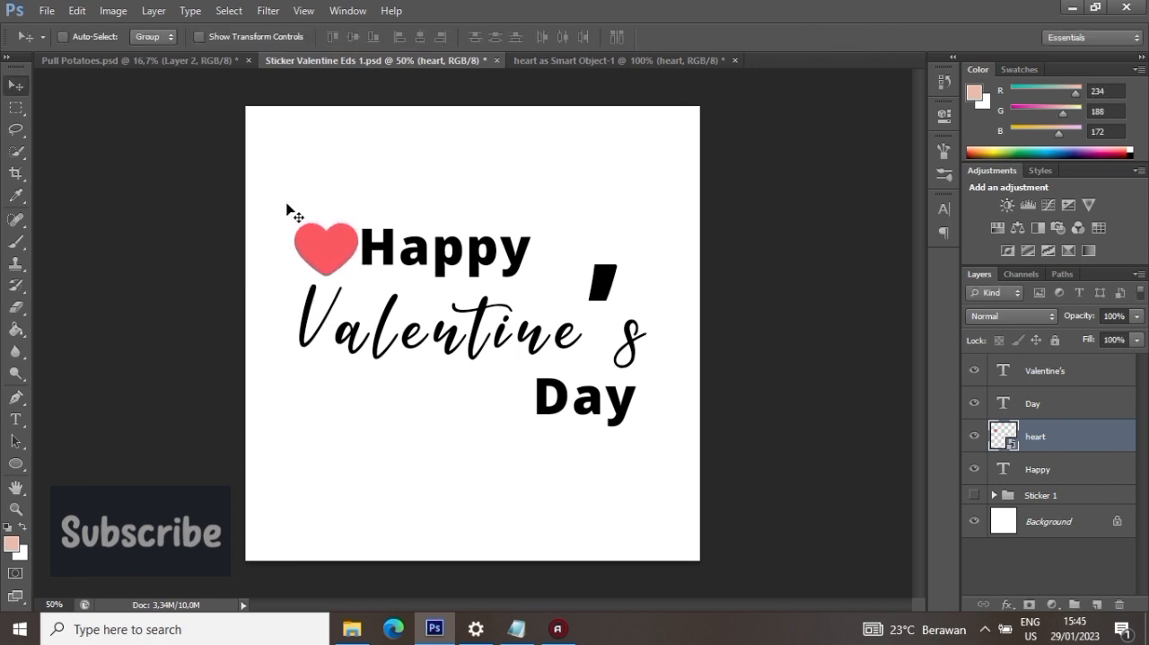
- Nudge "Happy" slightly away from the heart and move "Day" left to leave room after it
{"action": "left_click", "coordinate": [1059, 459]}
{"action": "left_click_drag", "start_coordinate": [713, 310], "coordinate": [723, 313]}
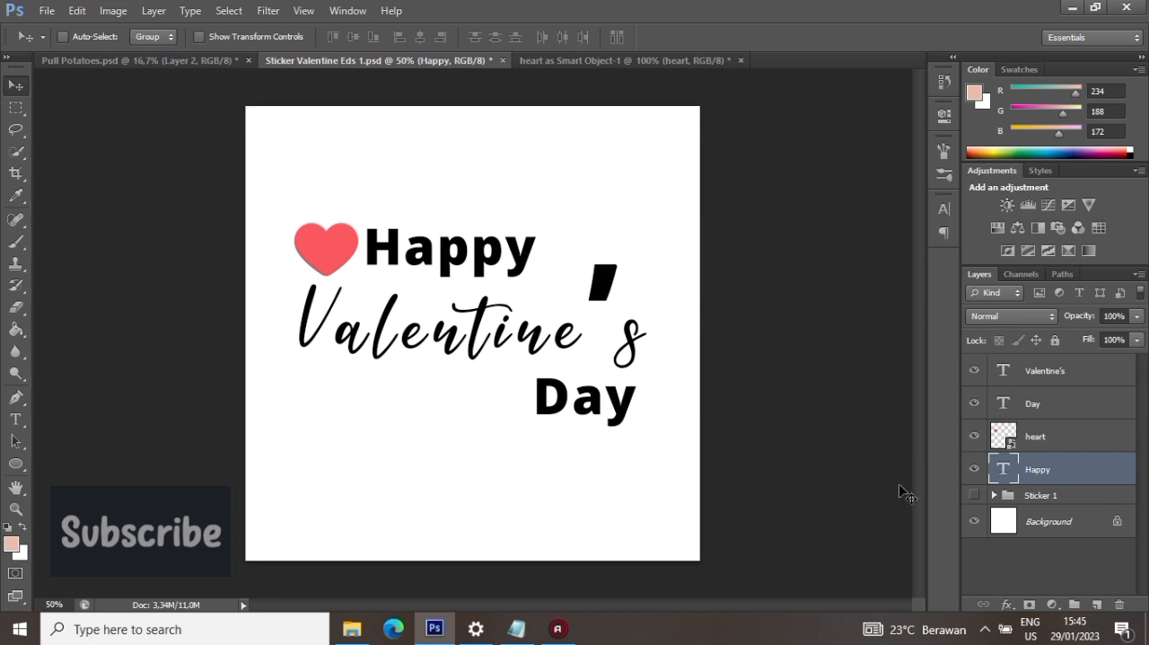
{"action": "left_click", "coordinate": [1032, 403]}
{"action": "left_click_drag", "start_coordinate": [588, 364], "coordinate": [529, 367]}
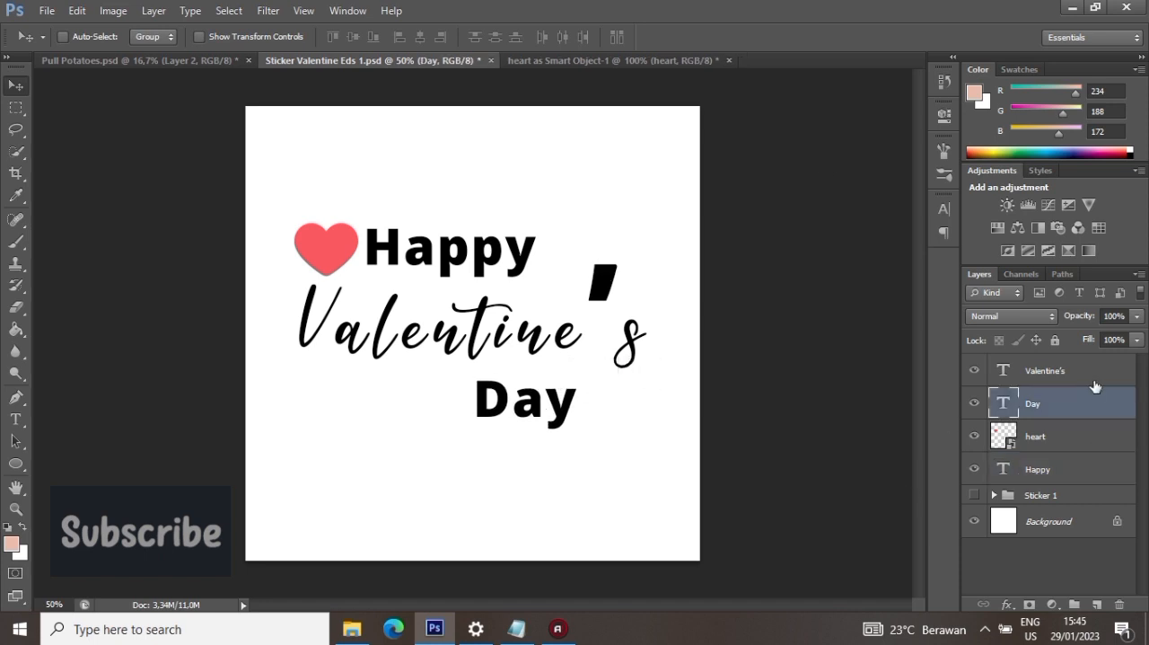
- Duplicate the heart layer, place the copy after "Day", and shift "Day" slightly left
{"action": "left_click", "coordinate": [1047, 439]}
{"action": "right_click", "coordinate": [1049, 443]}
{"action": "left_click", "coordinate": [898, 56]}
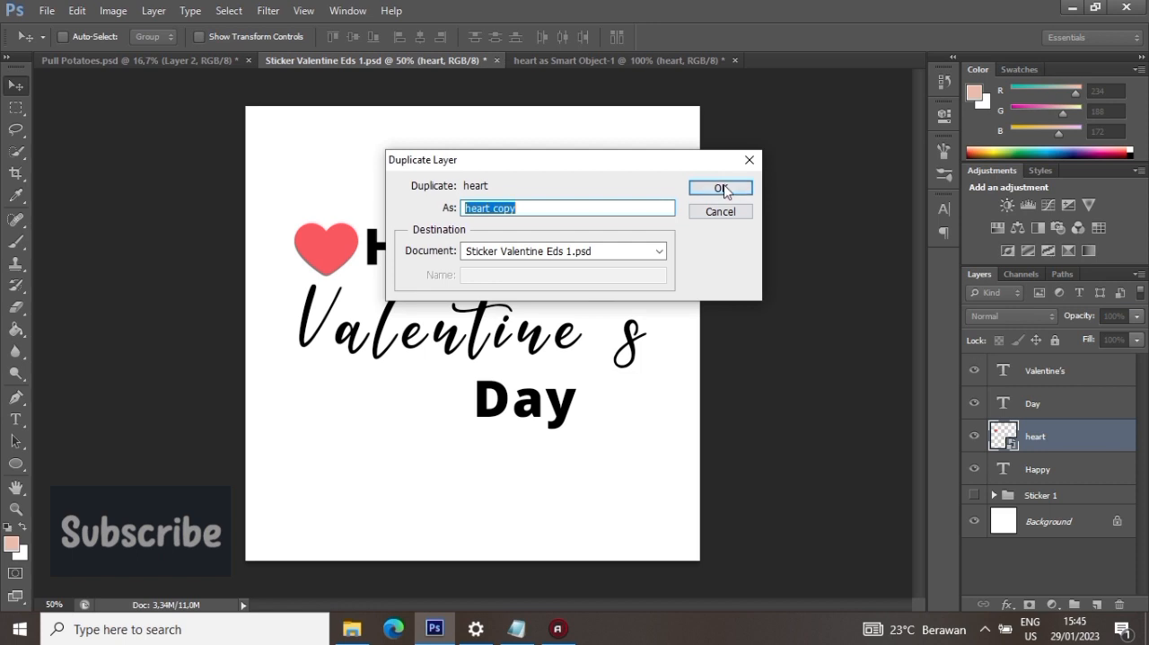
{"action": "left_click", "coordinate": [727, 185]}
{"action": "left_click_drag", "start_coordinate": [615, 389], "coordinate": [669, 435]}
{"action": "left_click", "coordinate": [1056, 408]}
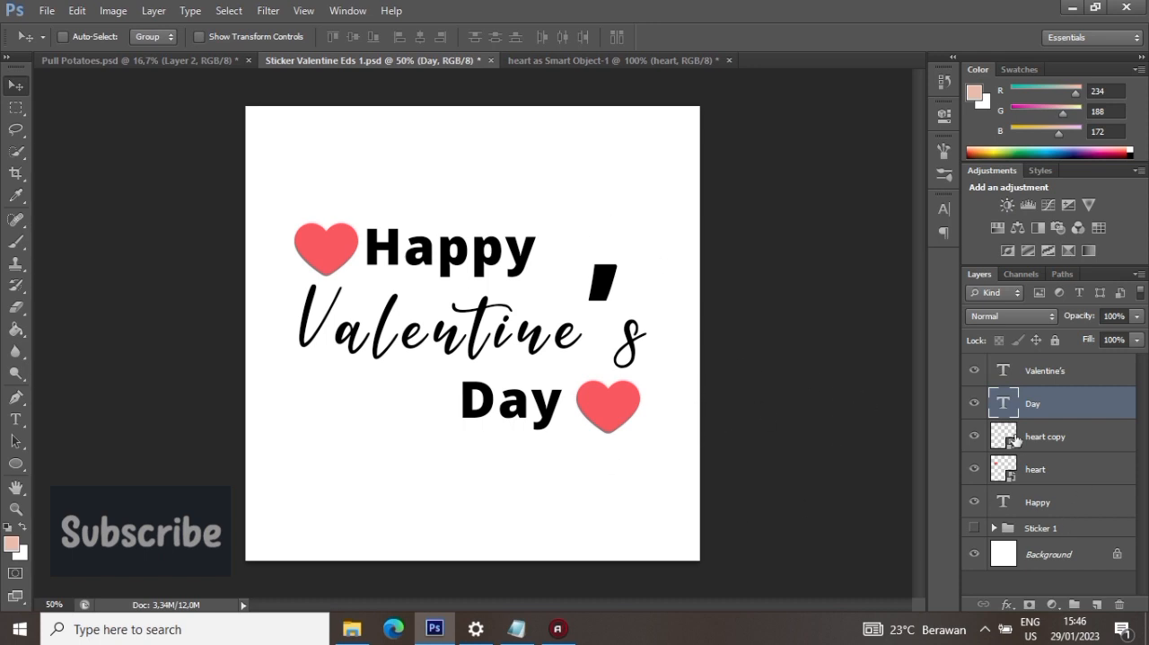
- Set the tracking of the whole "Valentine's" text to 0 and finish editing it
{"action": "left_click", "coordinate": [1006, 368]}
{"action": "key", "text": "t"}
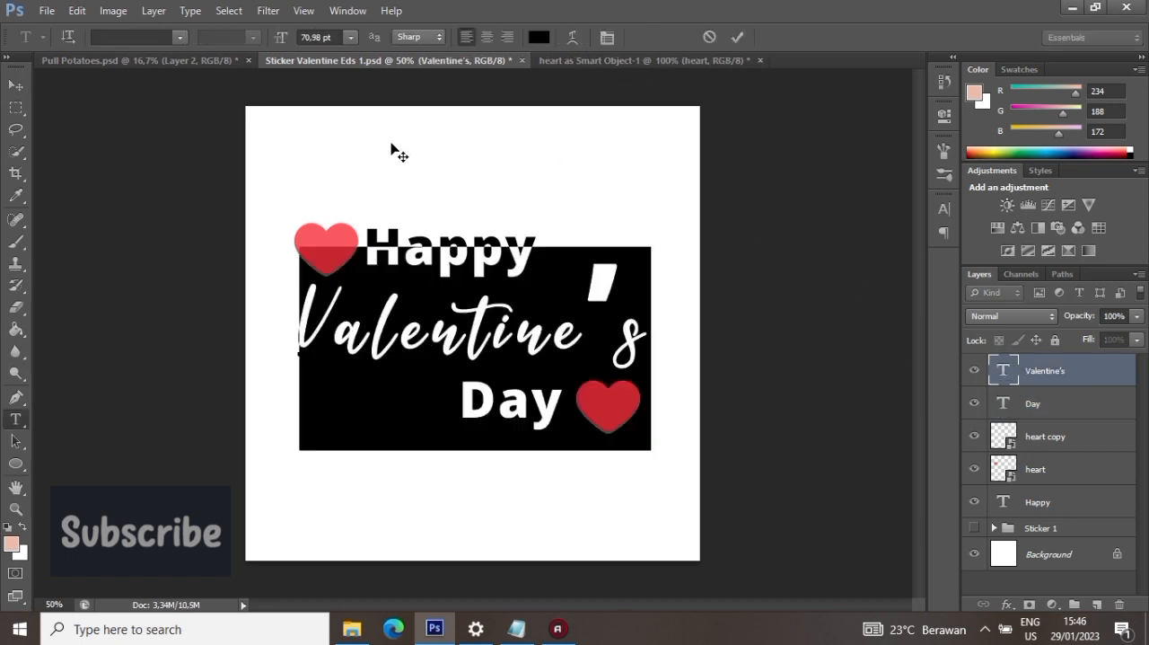
{"action": "left_click", "coordinate": [944, 208]}
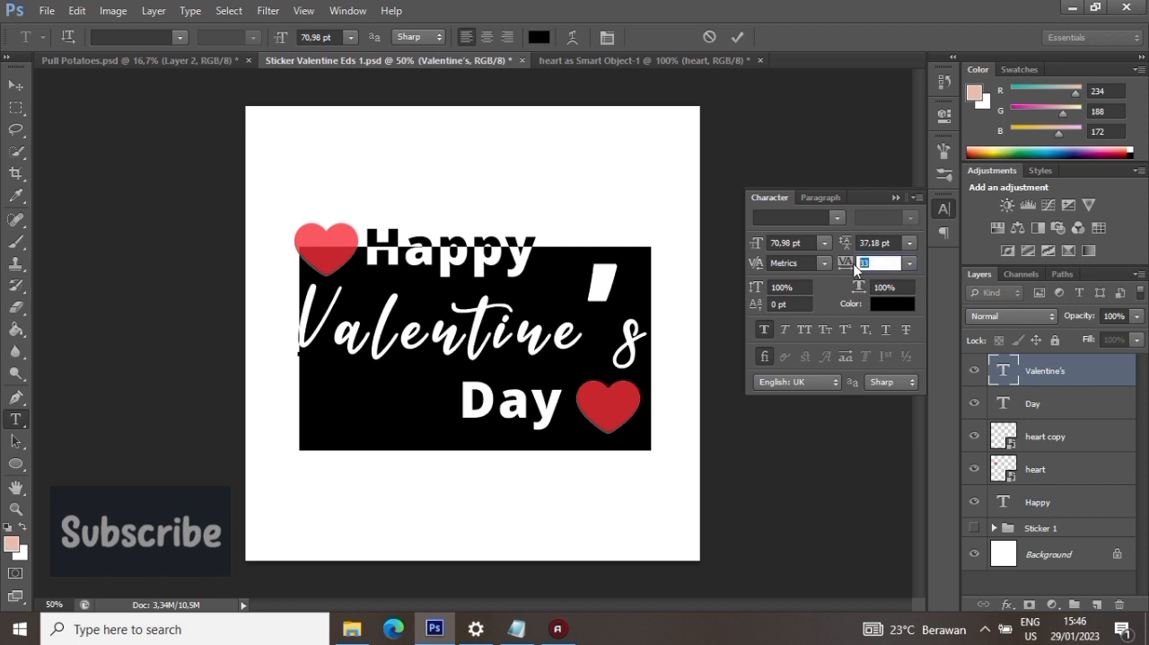
{"action": "type", "text": "0"}
{"action": "key", "text": "Return"}
{"action": "left_click", "coordinate": [737, 36]}
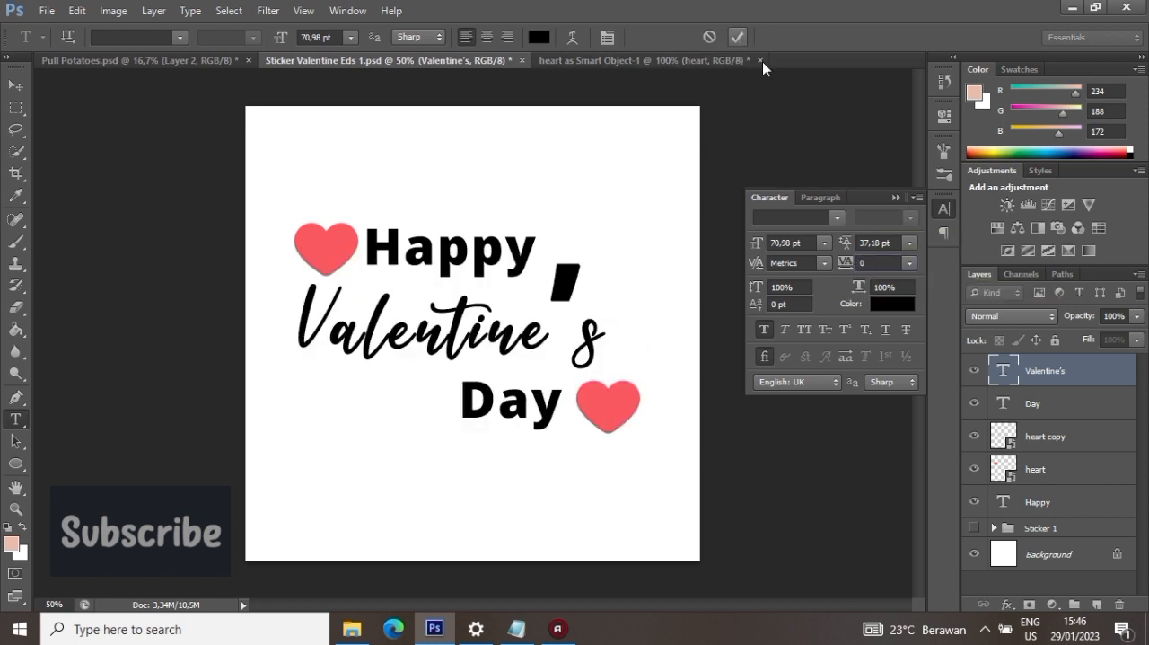
{"action": "key", "text": "v"}
{"action": "left_click", "coordinate": [895, 196]}
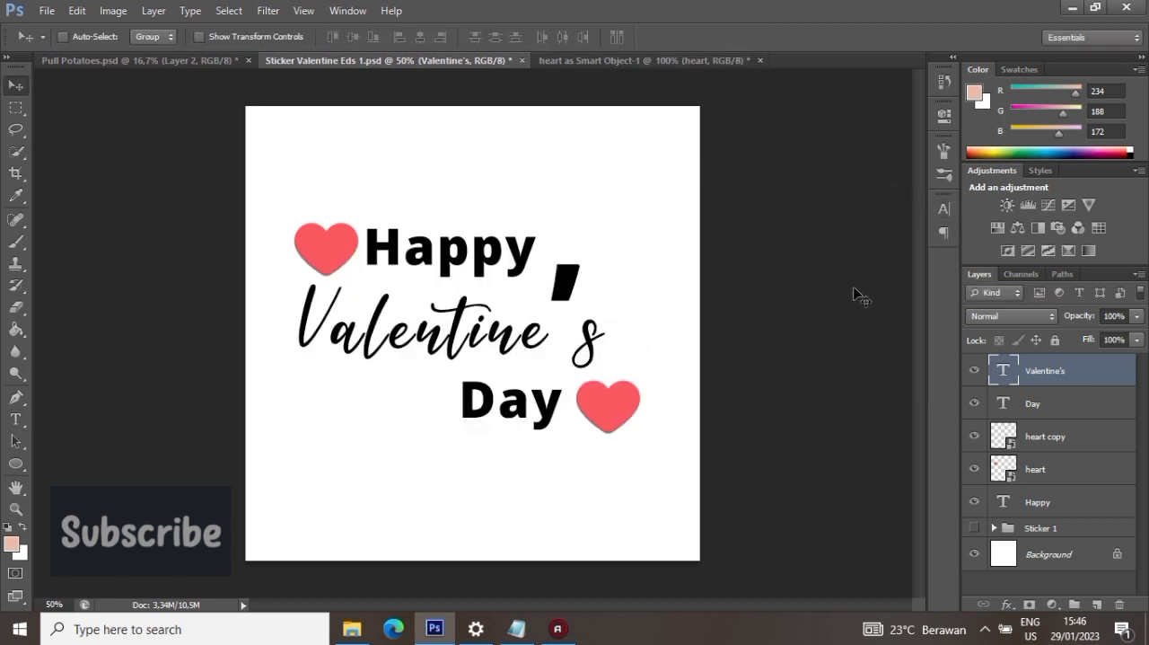
- Enlarge "Valentine's" to about 112% and position it between the "Happy" and "Day" lines, spanning the hearts' width
{"action": "left_click", "coordinate": [78, 10]}
{"action": "left_click", "coordinate": [117, 306]}
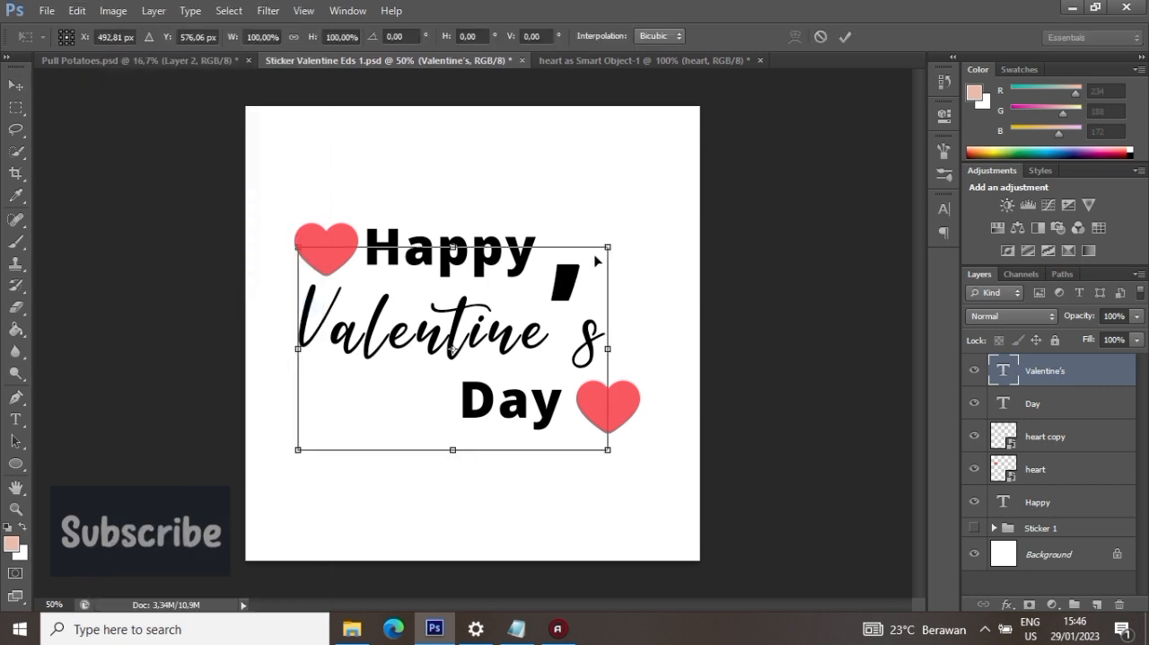
{"action": "left_click_drag", "start_coordinate": [607, 247], "coordinate": [649, 226]}
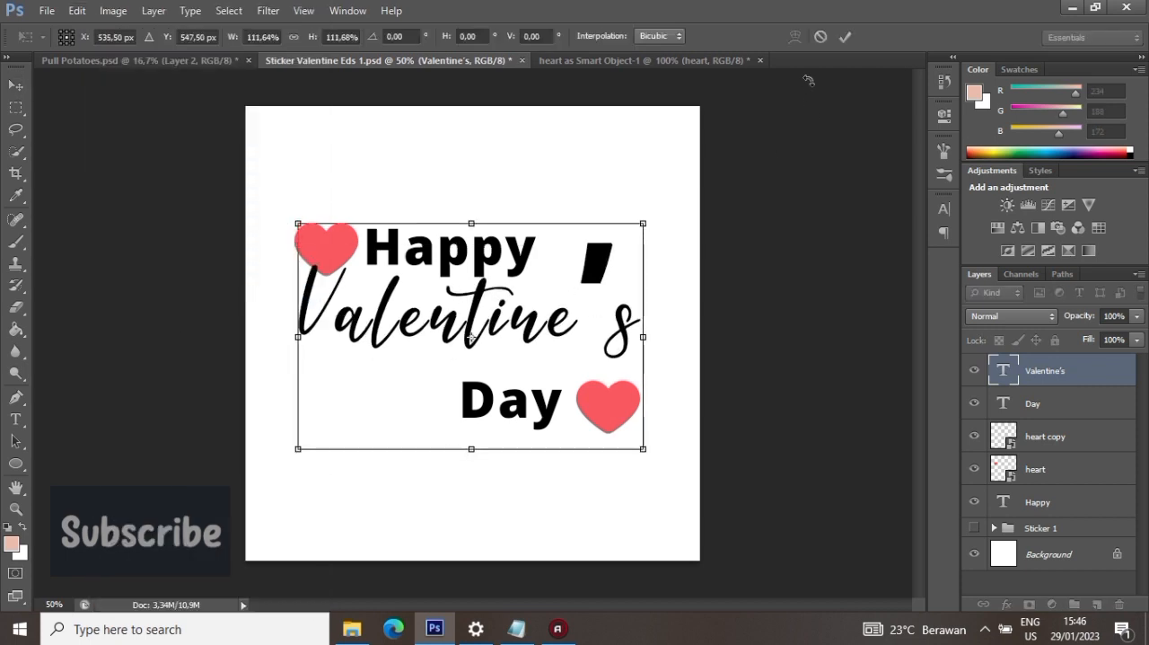
{"action": "left_click", "coordinate": [845, 37]}
{"action": "left_click_drag", "start_coordinate": [762, 256], "coordinate": [776, 283]}
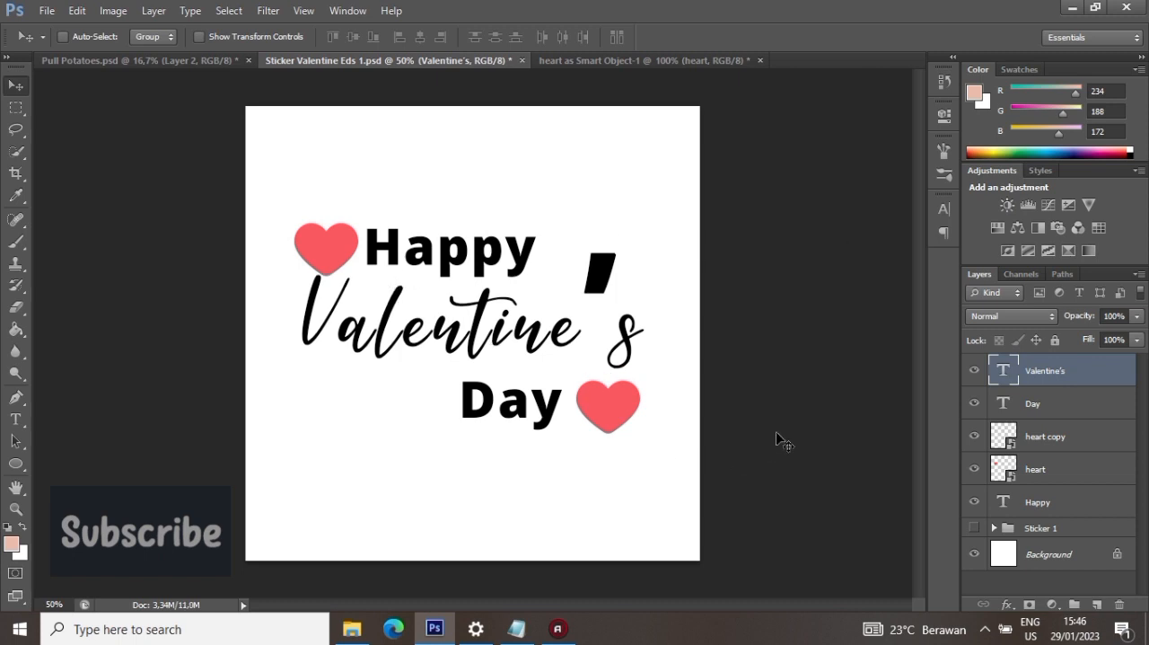
- Hide the Background layer and give the "Valentine's" text a 33 px outside stroke in white (ffffff)
{"action": "left_click", "coordinate": [975, 555]}
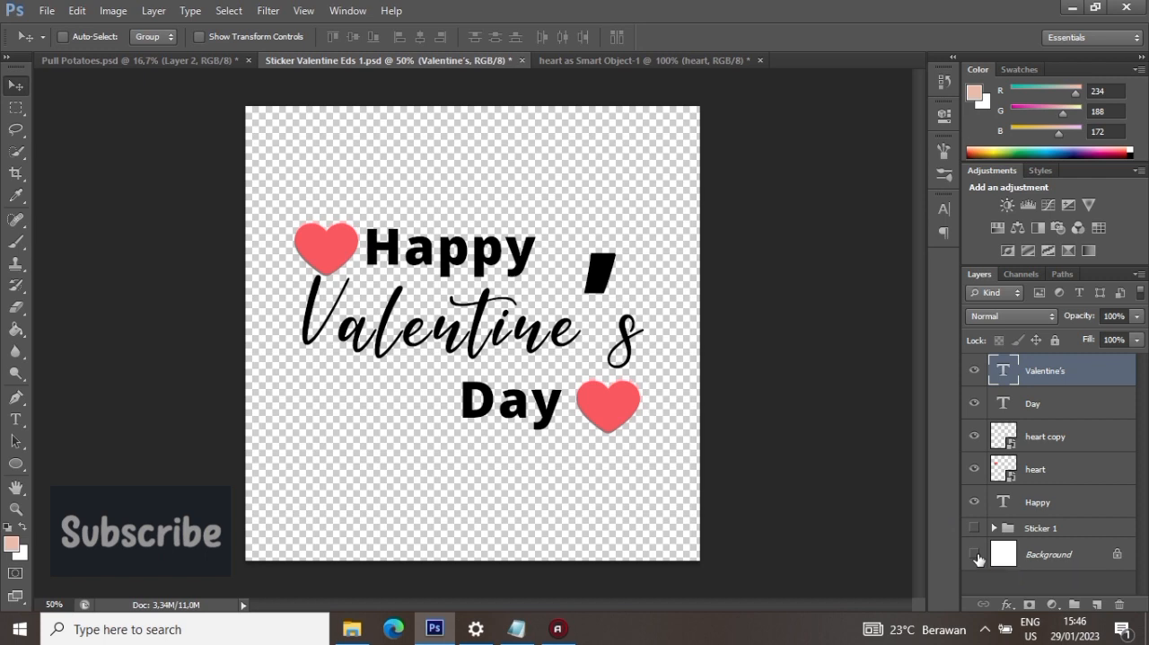
{"action": "double_click", "coordinate": [1113, 369]}
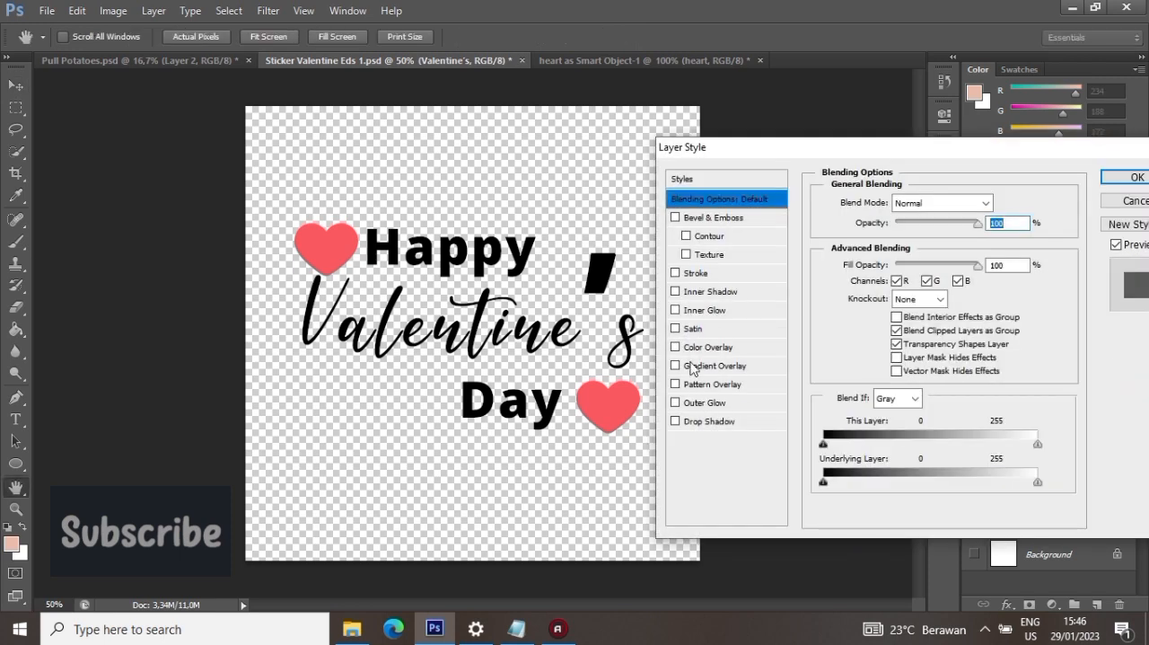
{"action": "left_click", "coordinate": [697, 273]}
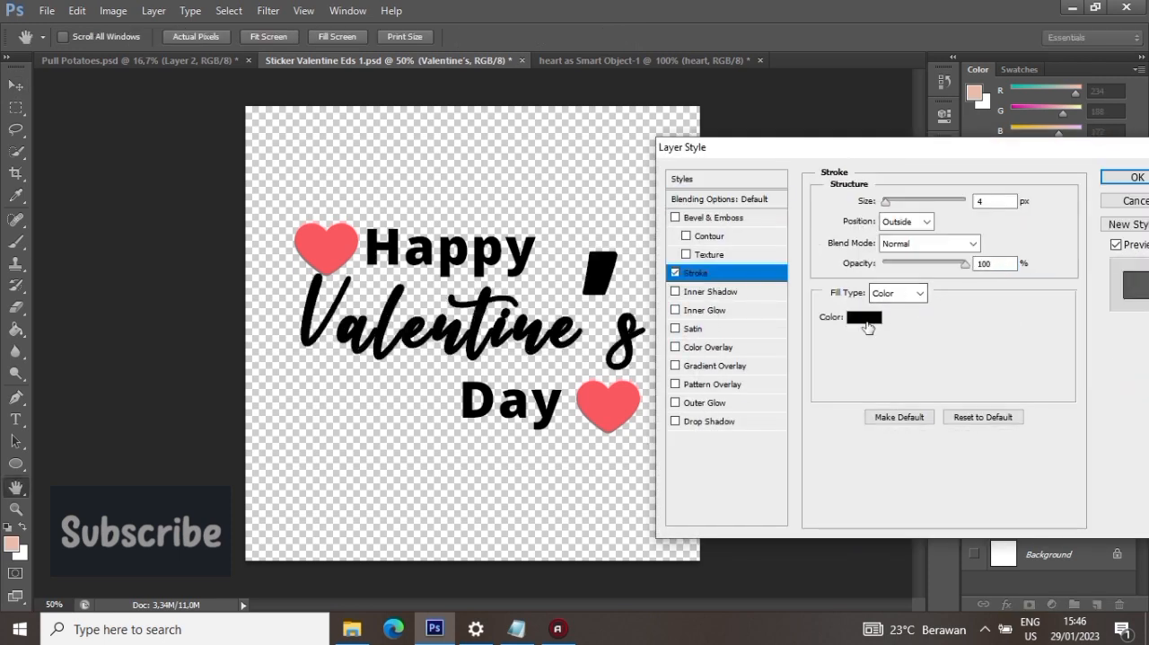
{"action": "left_click", "coordinate": [869, 322]}
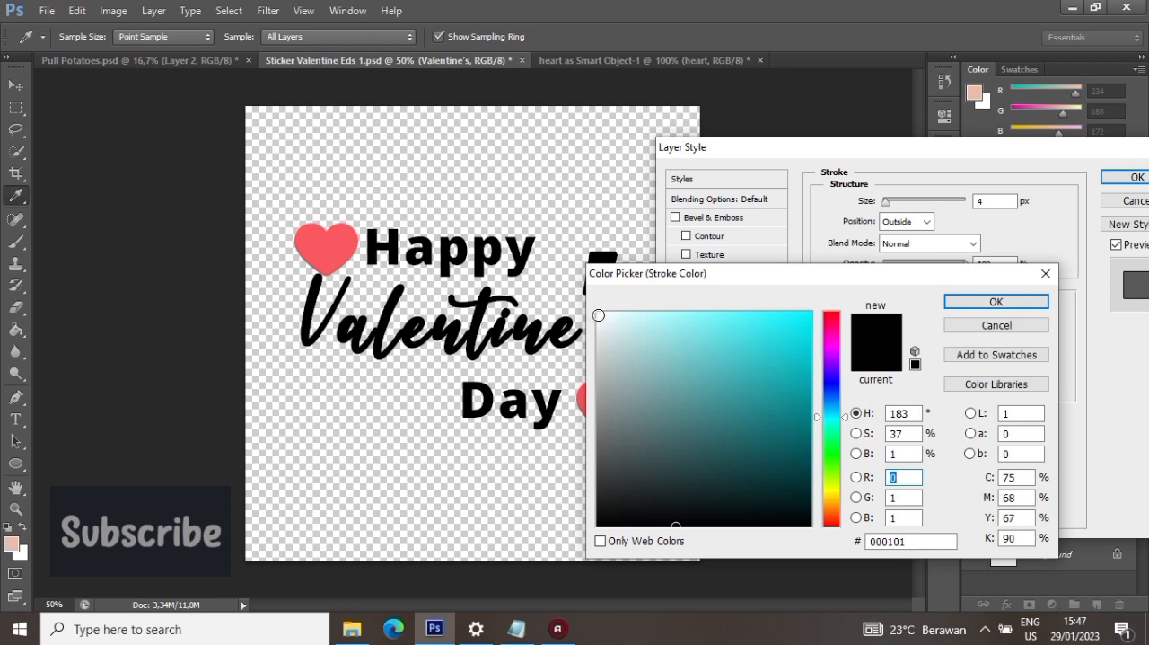
{"action": "left_click", "coordinate": [597, 313]}
{"action": "left_click_drag", "start_coordinate": [916, 542], "coordinate": [815, 545]}
{"action": "type", "text": "ffffff"}
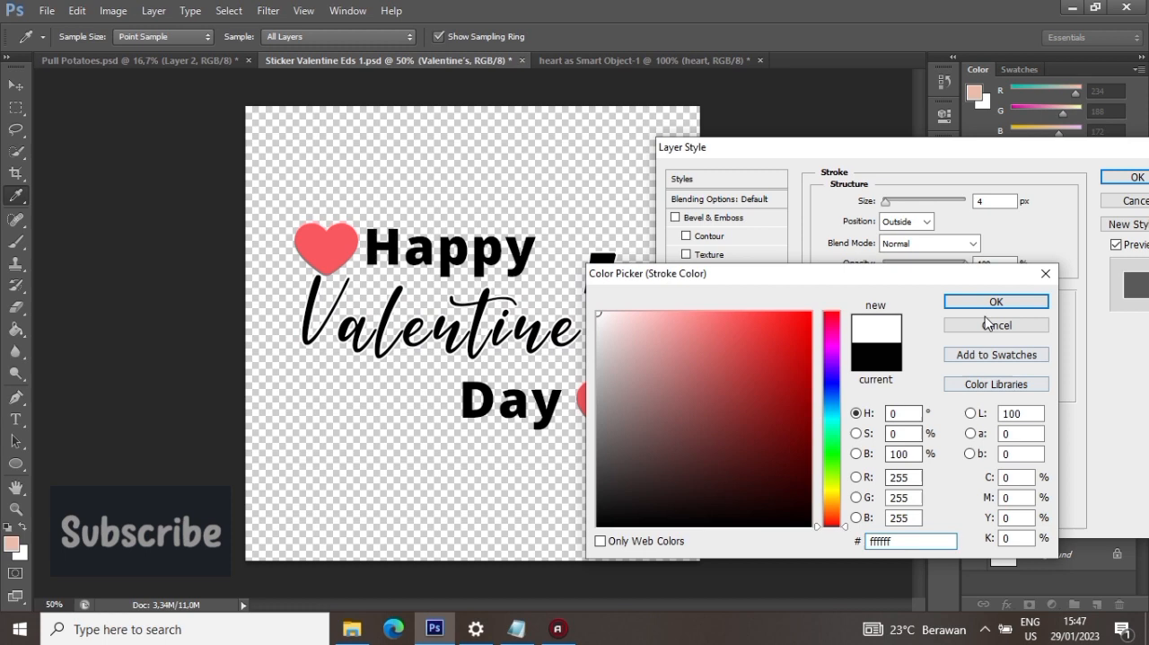
{"action": "left_click", "coordinate": [995, 301]}
{"action": "type", "text": "33"}
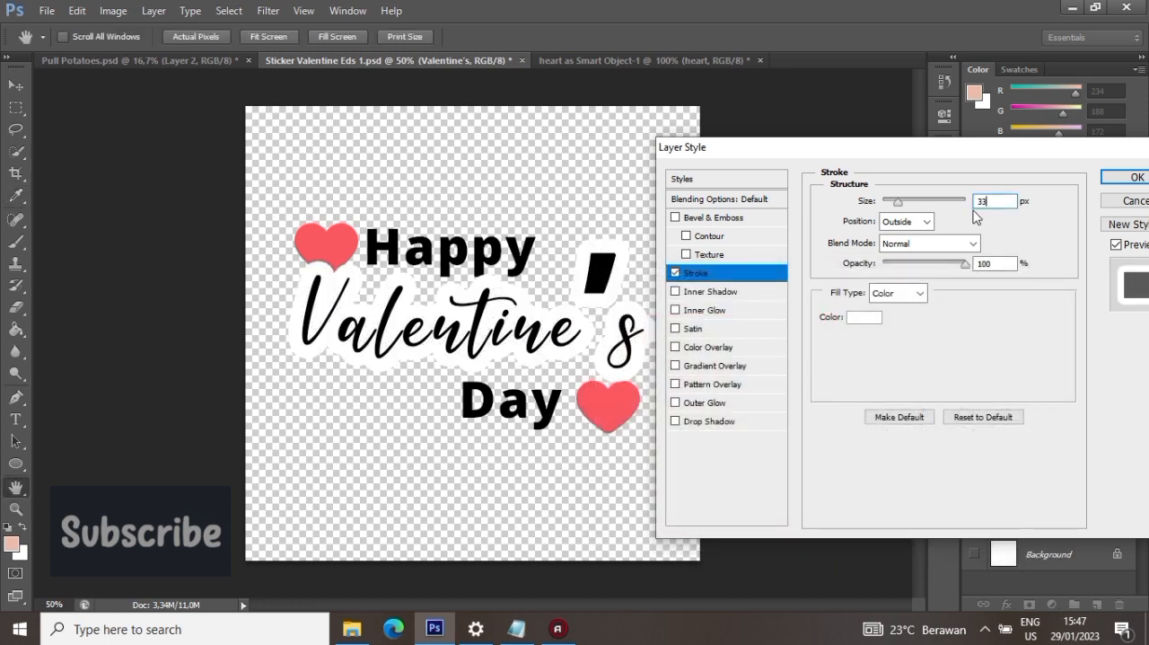
{"action": "left_click", "coordinate": [1134, 177]}
- Copy the layer style of "Valentine's" onto the "Day" text layer
{"action": "right_click", "coordinate": [1032, 370]}
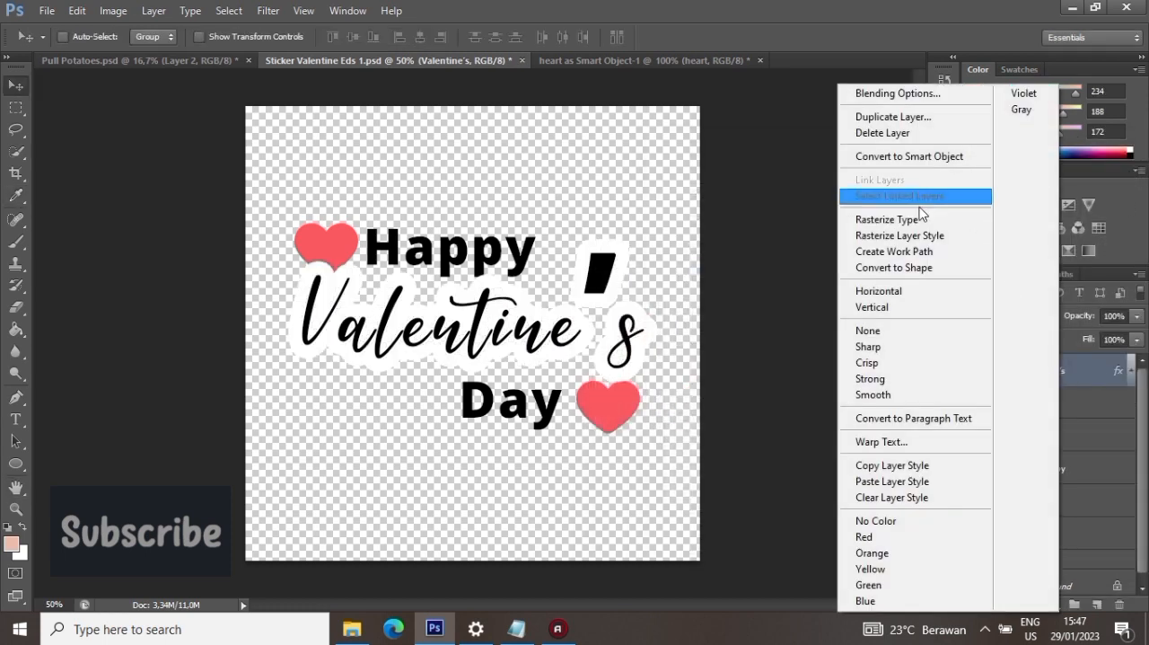
{"action": "left_click", "coordinate": [938, 464]}
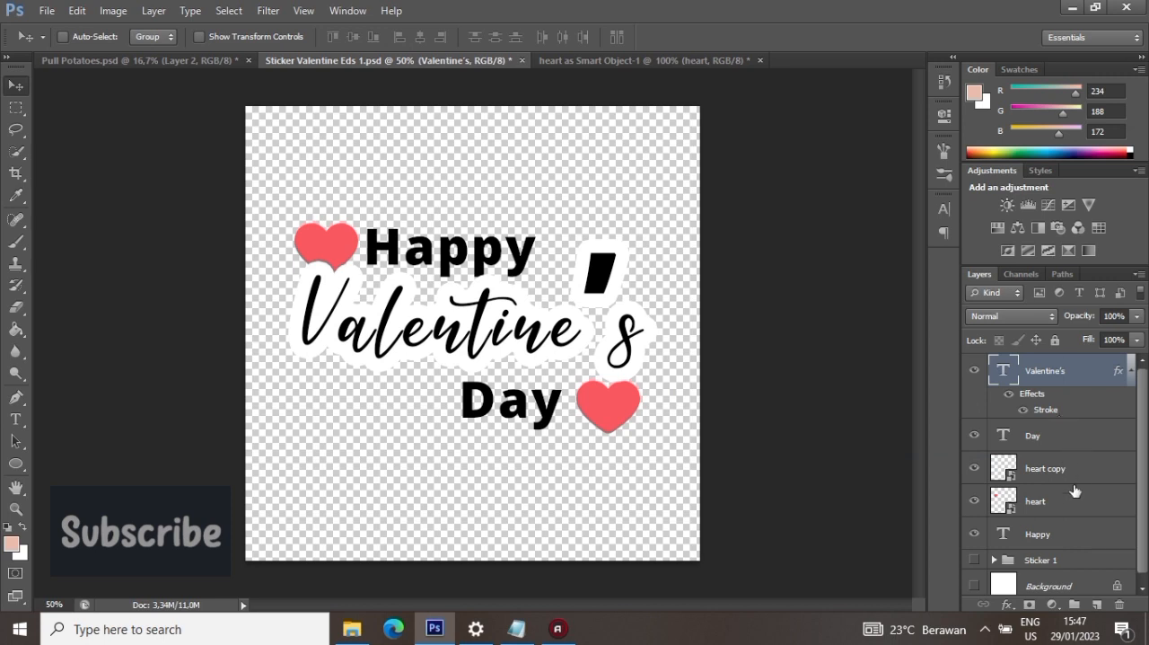
{"action": "left_click", "coordinate": [1067, 435]}
{"action": "right_click", "coordinate": [1067, 437]}
{"action": "left_click", "coordinate": [898, 484]}
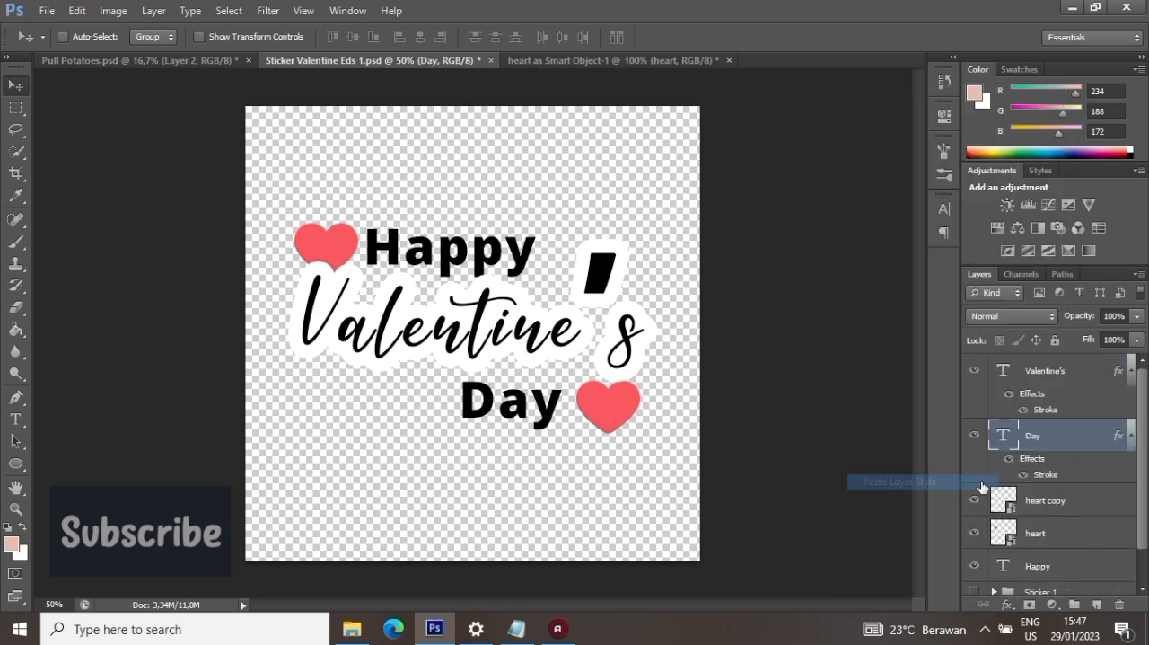
- Paste the copied white stroke style onto the heart copy and heart layers
{"action": "scroll", "coordinate": [1068, 479], "scroll_direction": "down", "scroll_amount": 2}
{"action": "left_click", "coordinate": [1085, 460]}
{"action": "right_click", "coordinate": [1086, 456]}
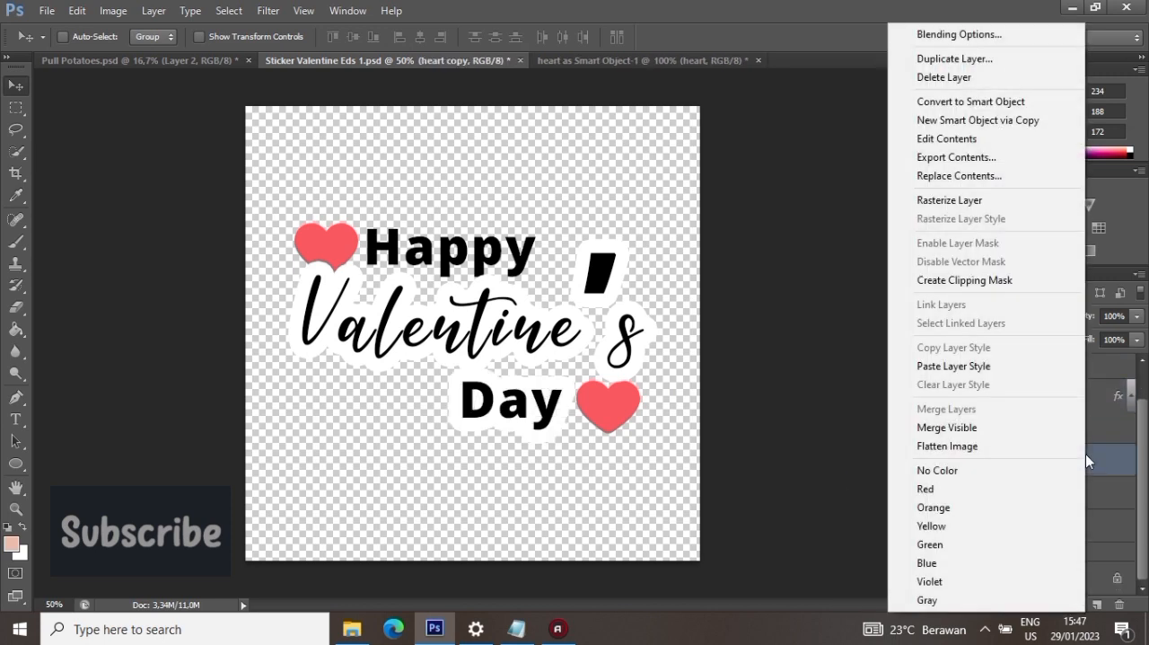
{"action": "left_click", "coordinate": [1005, 367]}
{"action": "left_click", "coordinate": [1066, 495]}
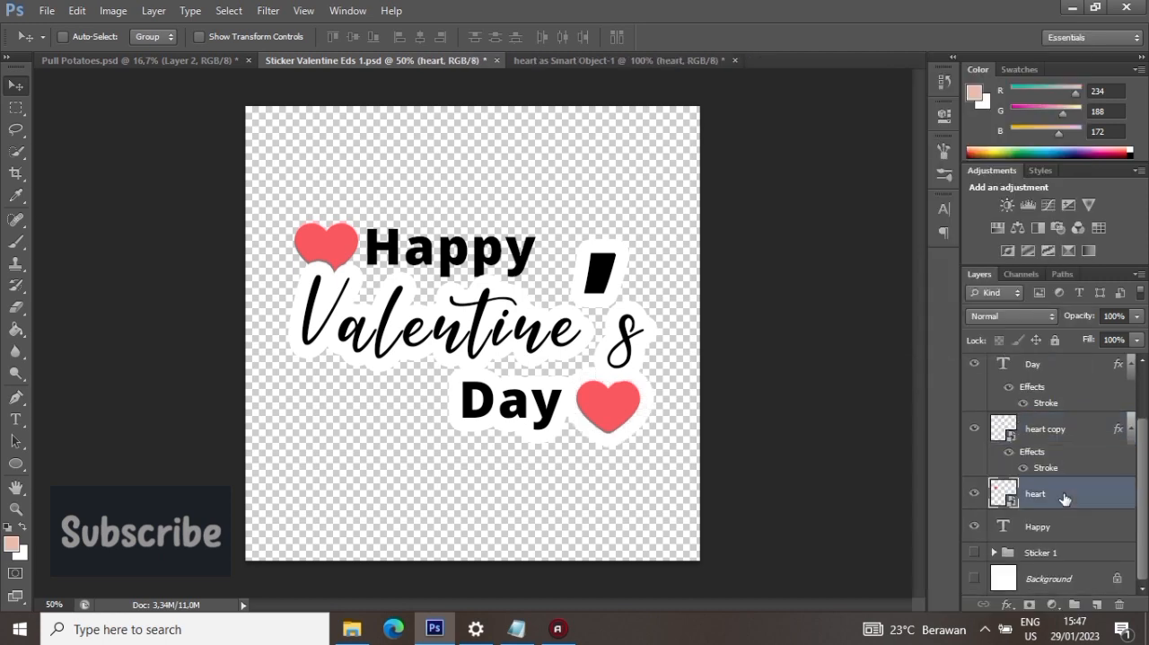
{"action": "right_click", "coordinate": [1067, 496]}
{"action": "left_click", "coordinate": [954, 366]}
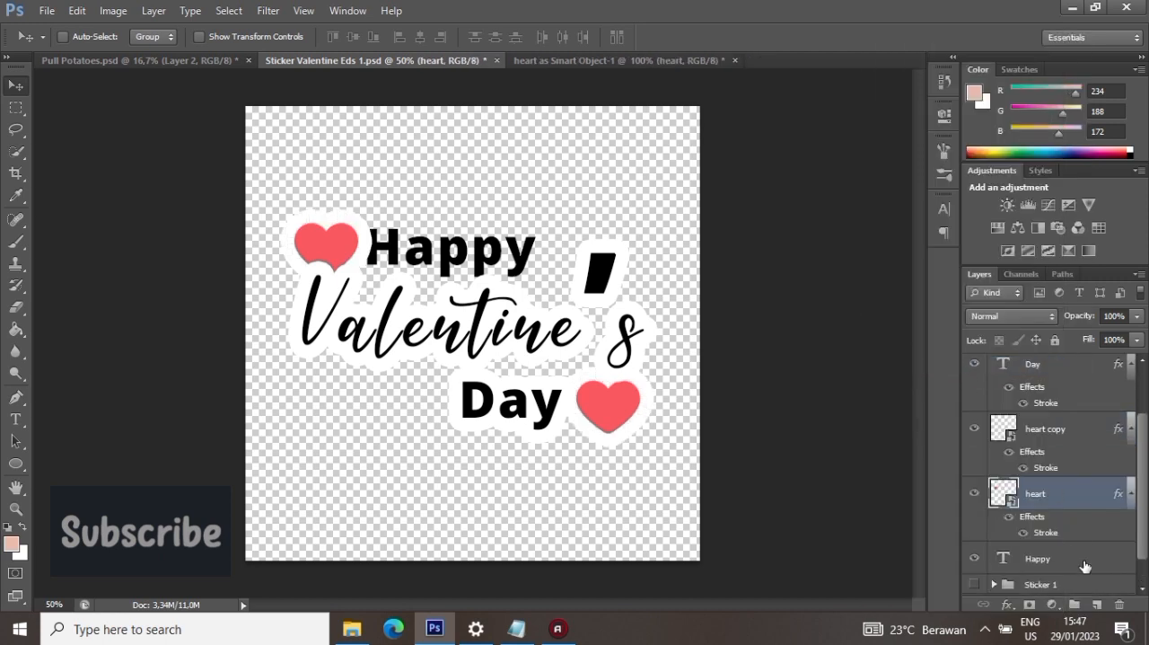
- Paste the white stroke style onto "Happy", stack its layer above both hearts, and shift the word slightly away from the upper heart
{"action": "left_click", "coordinate": [1084, 564]}
{"action": "right_click", "coordinate": [1080, 556]}
{"action": "left_click", "coordinate": [989, 427]}
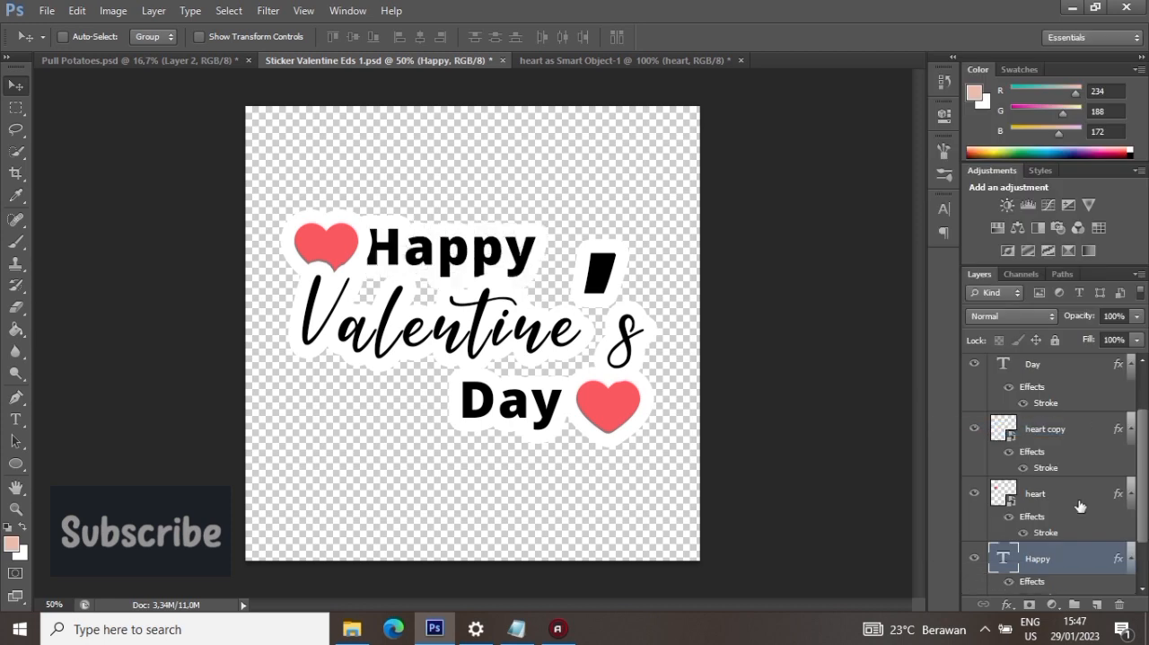
{"action": "left_click_drag", "start_coordinate": [1057, 556], "coordinate": [1057, 429]}
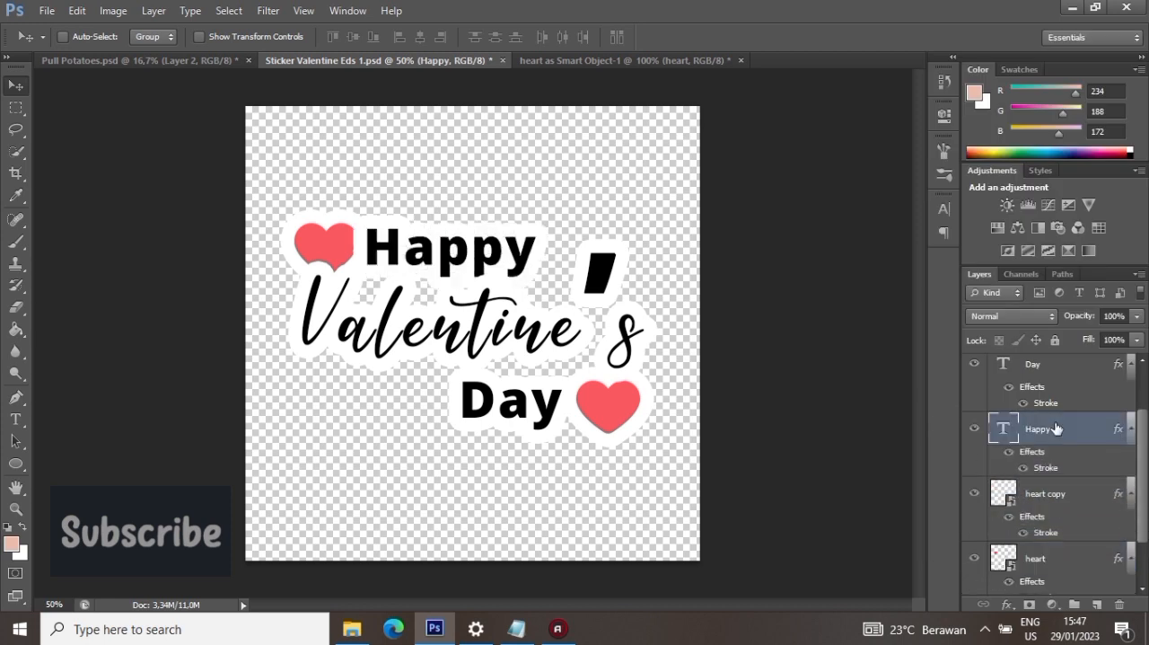
{"action": "left_click_drag", "start_coordinate": [690, 304], "coordinate": [736, 288]}
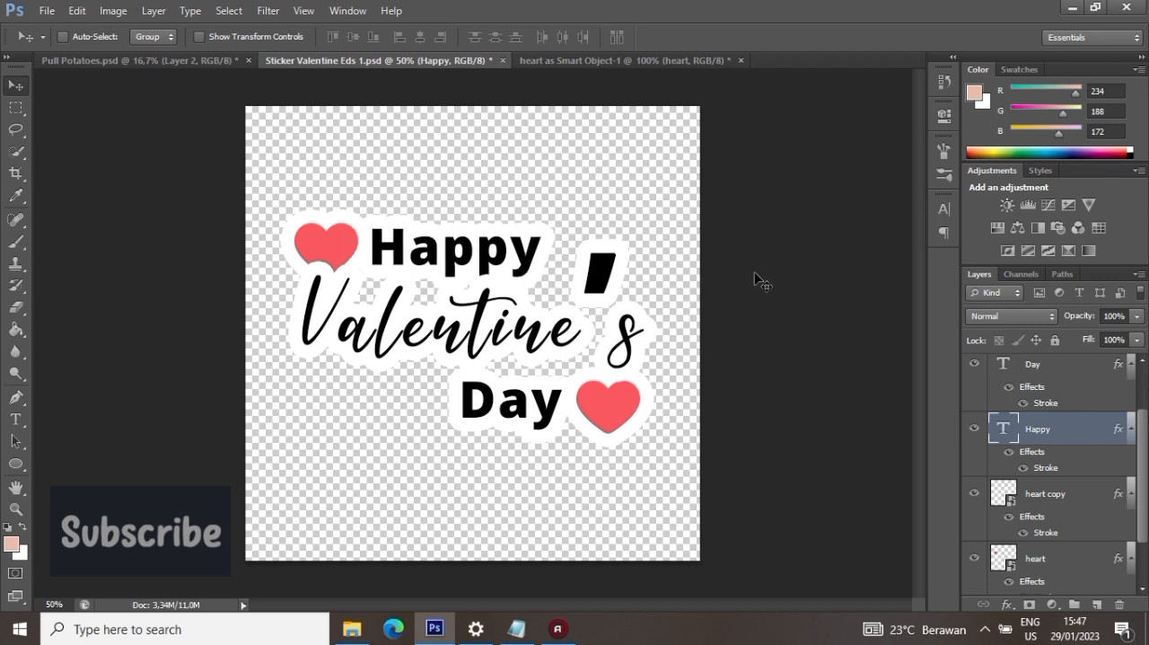
- Stack the "Valentine's" layer below both heart layers and shift the word slightly down and left
{"action": "scroll", "coordinate": [1061, 428], "scroll_direction": "up", "scroll_amount": 2}
{"action": "left_click_drag", "start_coordinate": [1052, 373], "coordinate": [1076, 486]}
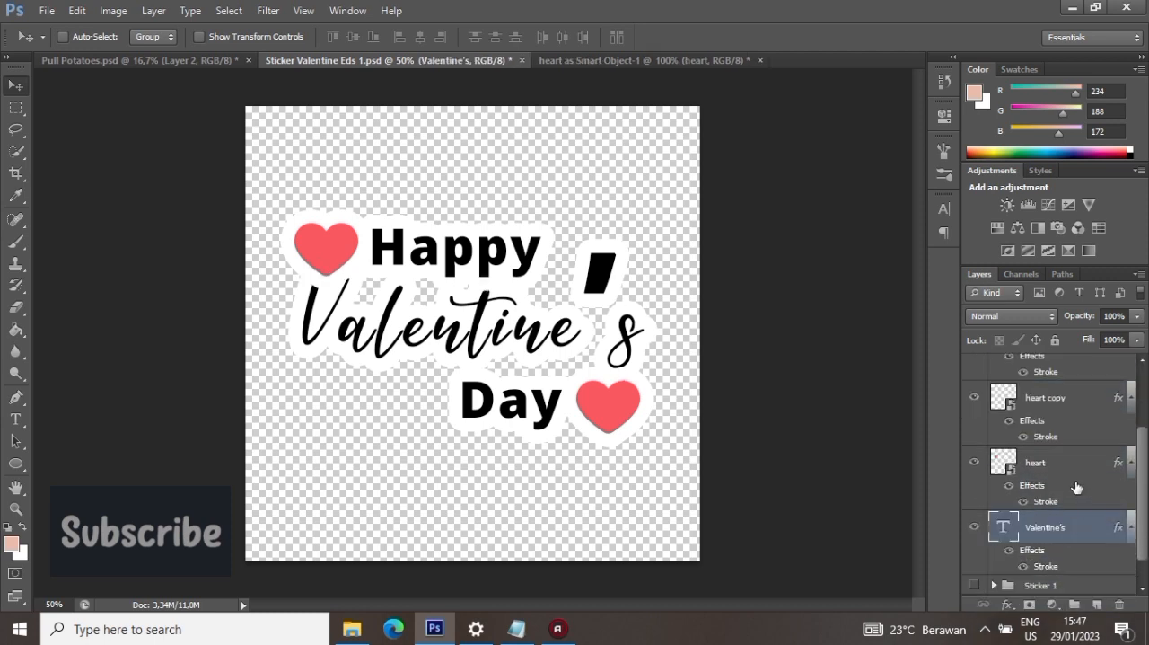
{"action": "left_click_drag", "start_coordinate": [786, 355], "coordinate": [779, 370]}
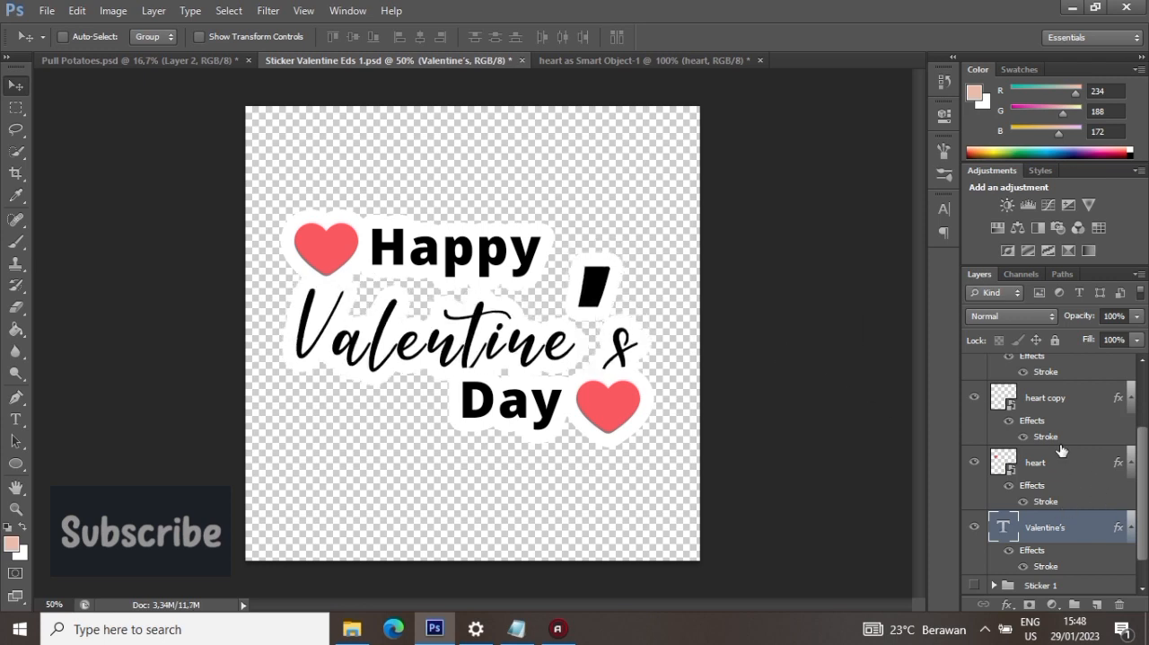
- Move "Day" and its heart together to the left so they sit centred beneath "Valentine's"
{"action": "scroll", "coordinate": [1060, 449], "scroll_direction": "up", "scroll_amount": 3}
{"action": "left_click", "coordinate": [1054, 386]}
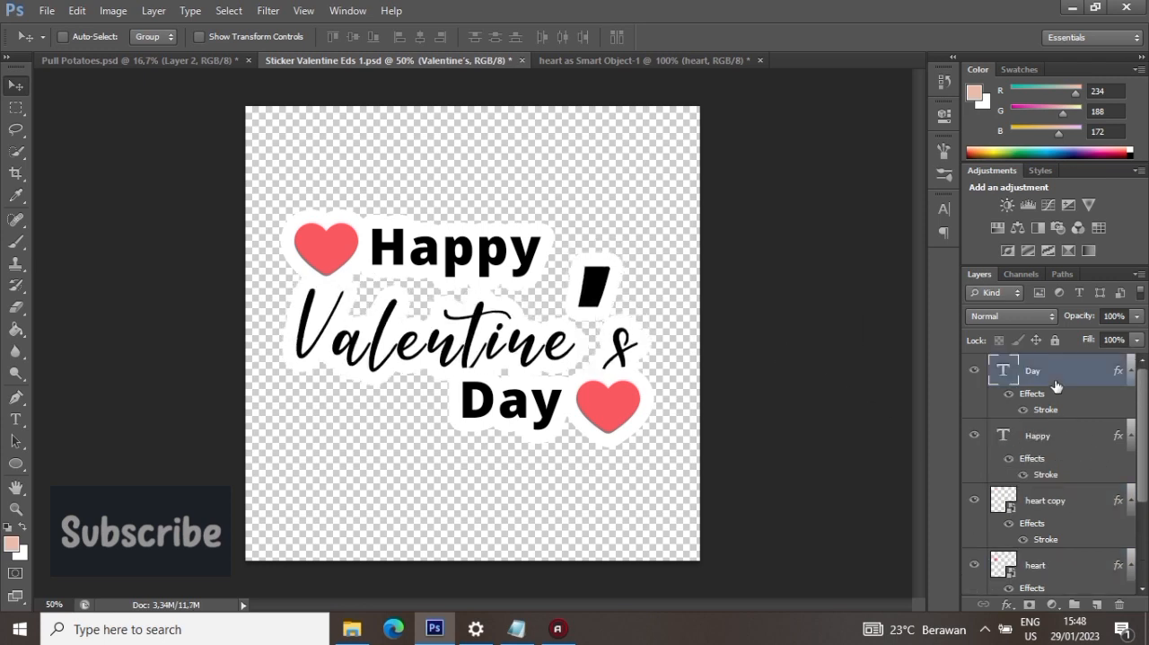
{"action": "left_click", "coordinate": [1039, 500], "text": "shift"}
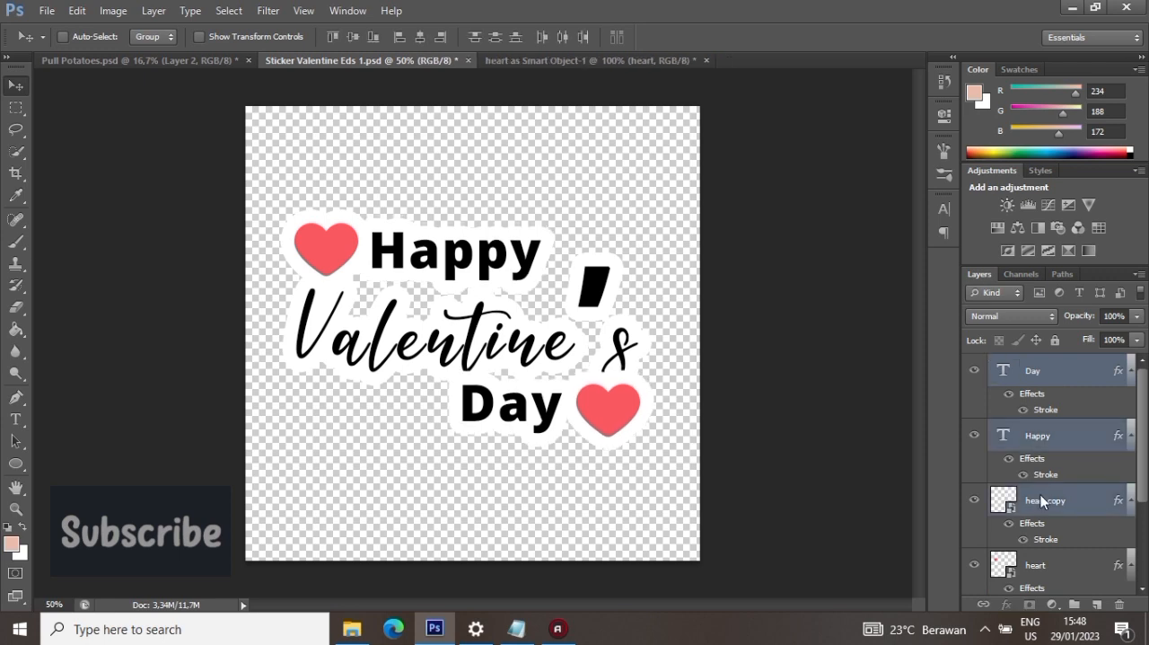
{"action": "left_click", "coordinate": [1060, 416]}
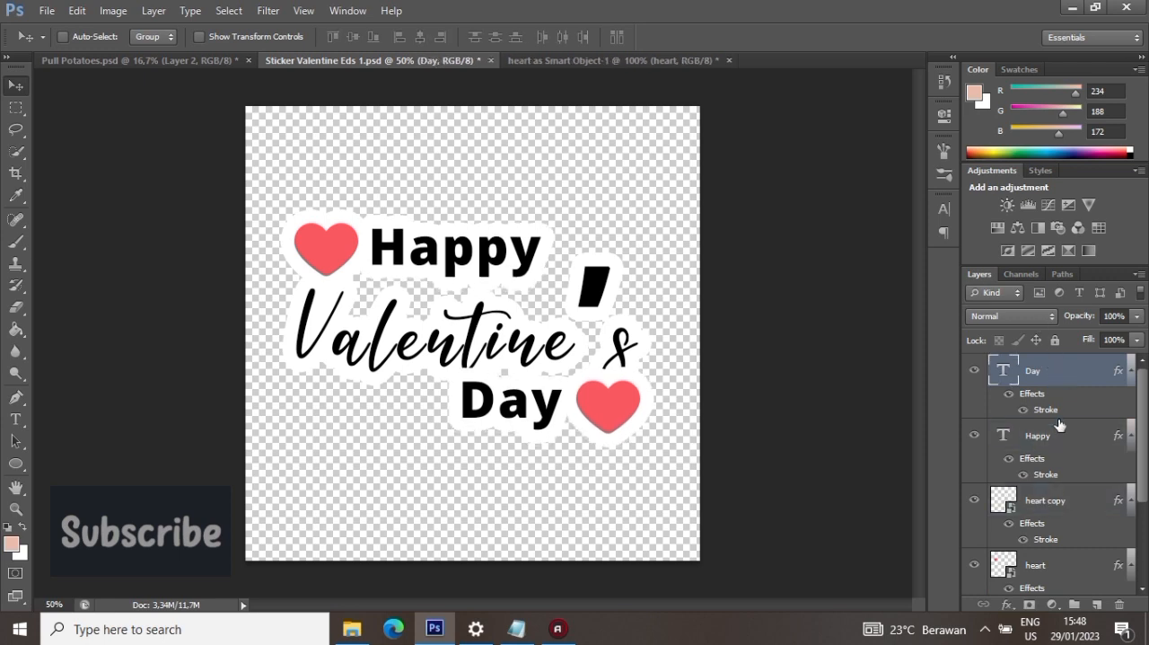
{"action": "left_click", "coordinate": [1062, 512], "text": "ctrl"}
{"action": "key", "text": "Down"}
{"action": "key", "text": "Down"}
{"action": "key", "text": "Down"}
{"action": "key", "text": "Down"}
{"action": "key", "text": "Down"}
{"action": "key", "text": "Down"}
{"action": "key", "text": "Down"}
{"action": "key", "text": "Down"}
{"action": "key", "text": "Down"}
{"action": "key", "text": "Down"}
{"action": "key", "text": "Down"}
{"action": "key", "text": "Down"}
{"action": "key", "text": "Down"}
{"action": "key", "text": "Down"}
{"action": "key", "text": "Down"}
{"action": "key", "text": "Down"}
{"action": "key", "text": "Down"}
{"action": "key", "text": "Down"}
{"action": "key", "text": "Down"}
{"action": "key", "text": "Down"}
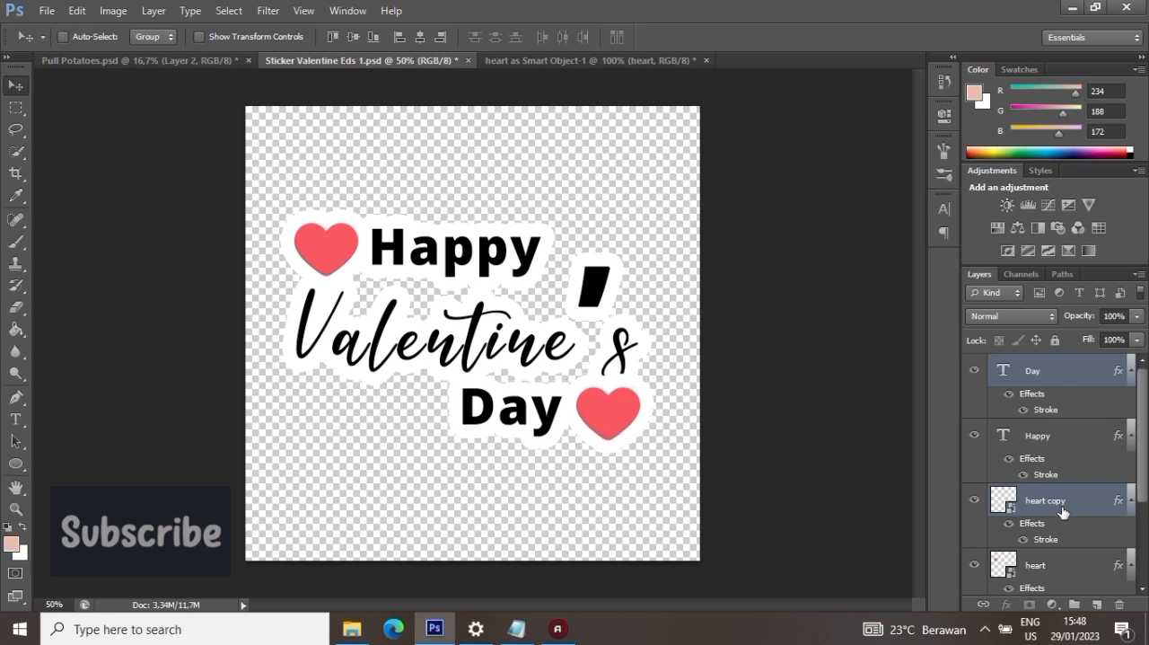
{"action": "left_click_drag", "start_coordinate": [688, 416], "coordinate": [575, 395]}
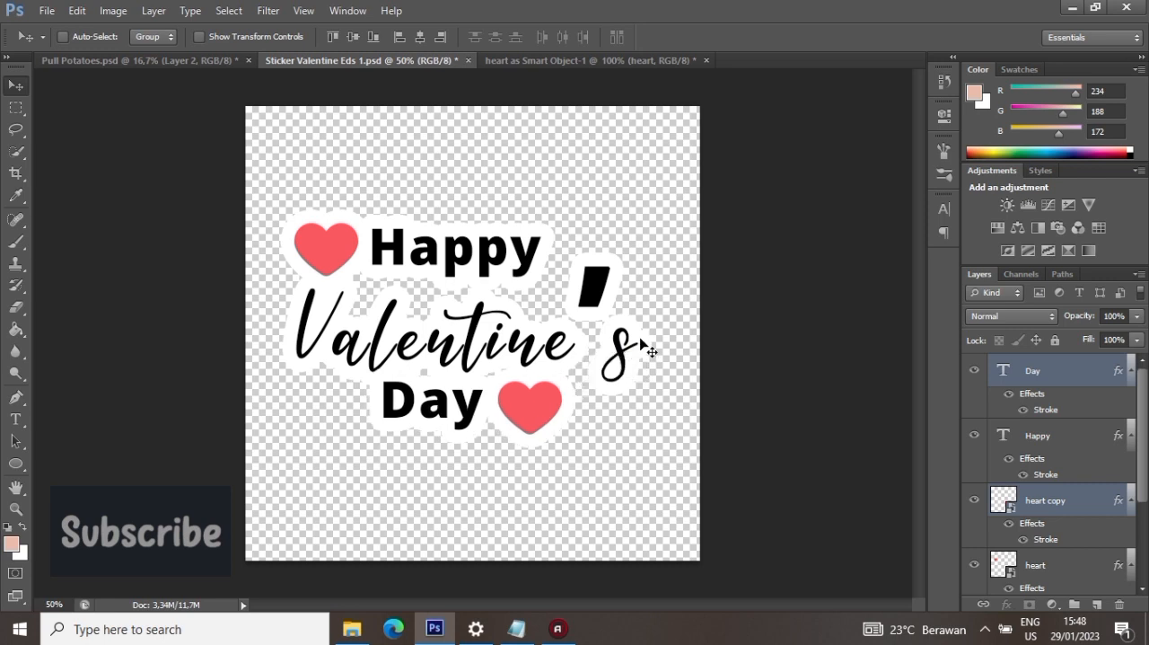
- Draw a rounded rectangle about 308 × 50 px over the gap between "Valentine's" and "Day", with white fill and no stroke
{"action": "scroll", "coordinate": [1063, 508], "scroll_direction": "down", "scroll_amount": 3}
{"action": "left_click", "coordinate": [1067, 528]}
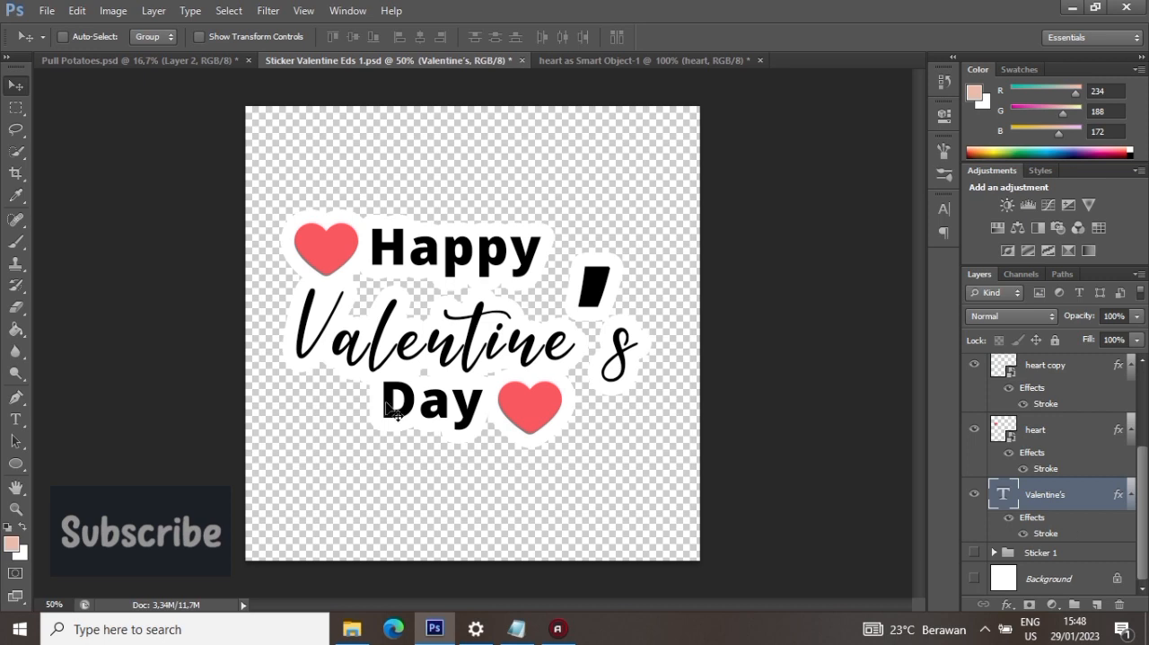
{"action": "left_click", "coordinate": [16, 463]}
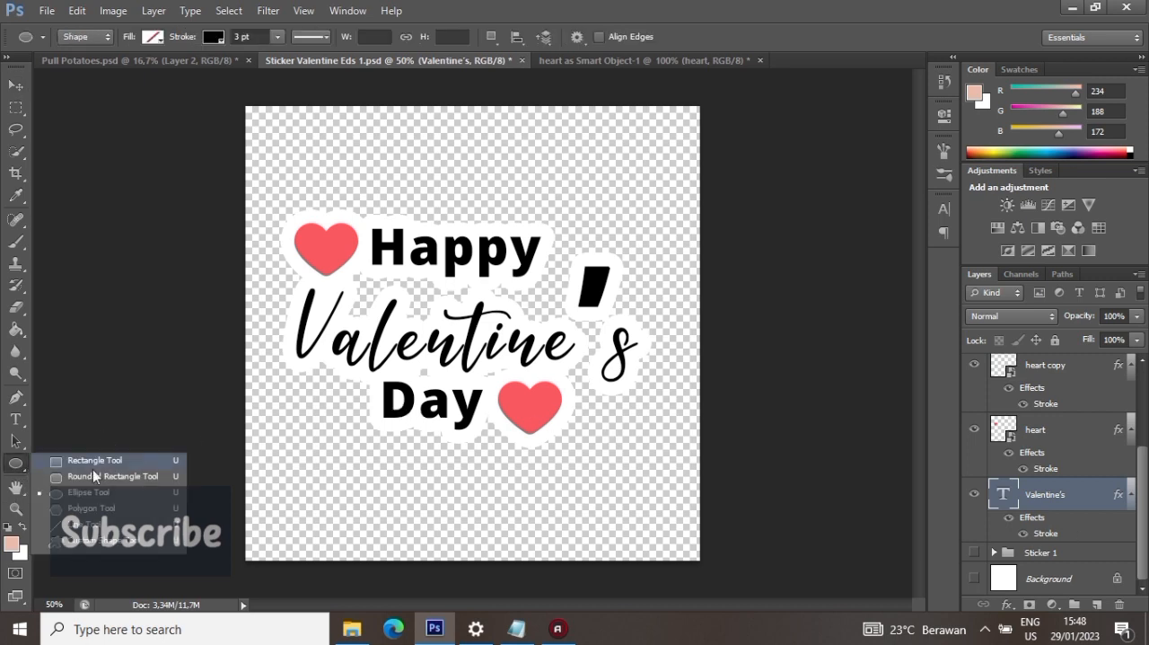
{"action": "left_click", "coordinate": [112, 477]}
{"action": "left_click_drag", "start_coordinate": [398, 363], "coordinate": [528, 384]}
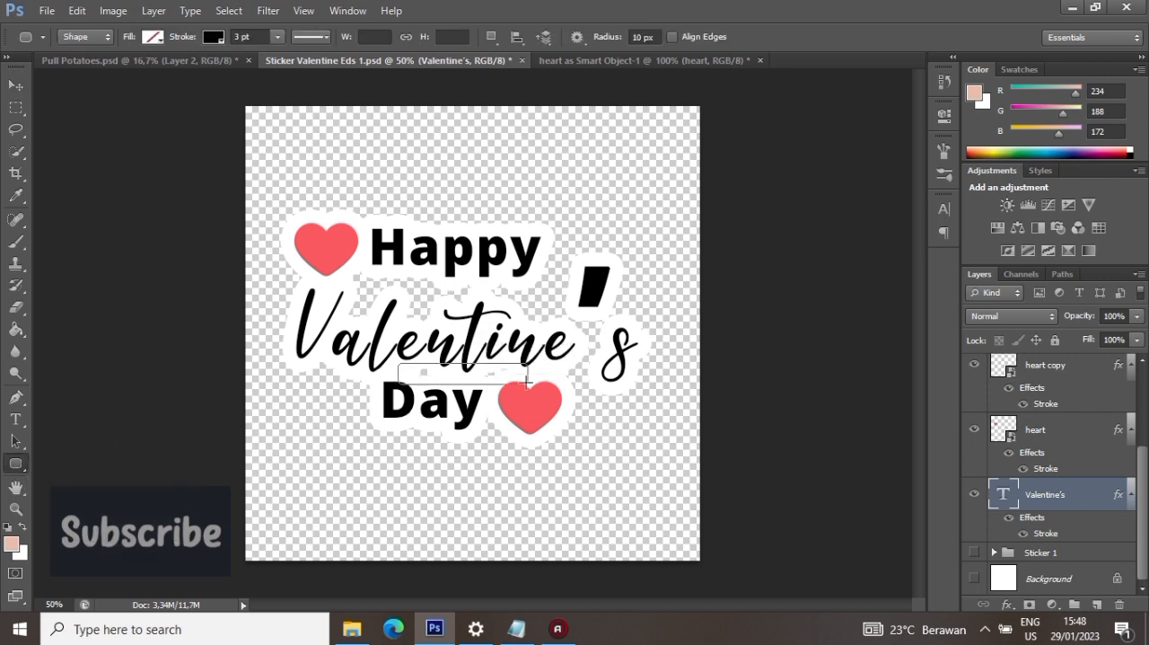
{"action": "left_click", "coordinate": [153, 37]}
{"action": "left_click", "coordinate": [70, 117]}
{"action": "left_click", "coordinate": [212, 38]}
{"action": "left_click", "coordinate": [212, 37]}
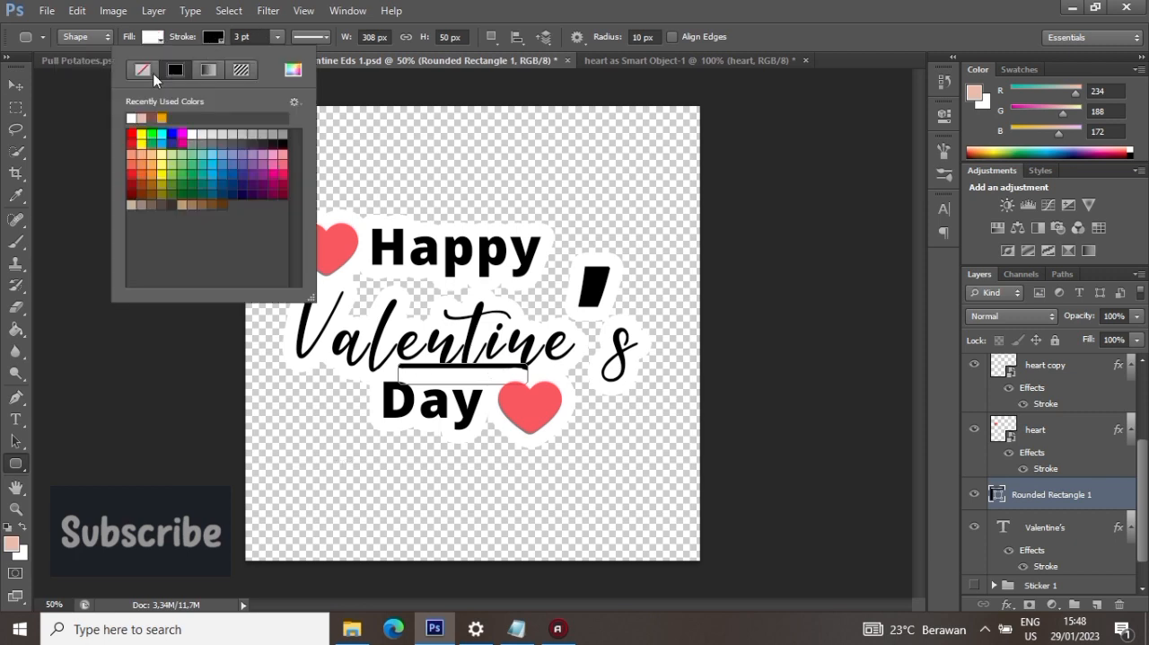
{"action": "left_click", "coordinate": [141, 69]}
- Place the small white rounded rectangle's layer directly beneath the "Valentine's" text layer
{"action": "left_click", "coordinate": [15, 86]}
{"action": "left_click_drag", "start_coordinate": [1055, 502], "coordinate": [1051, 566]}
{"action": "left_click", "coordinate": [1091, 519]}
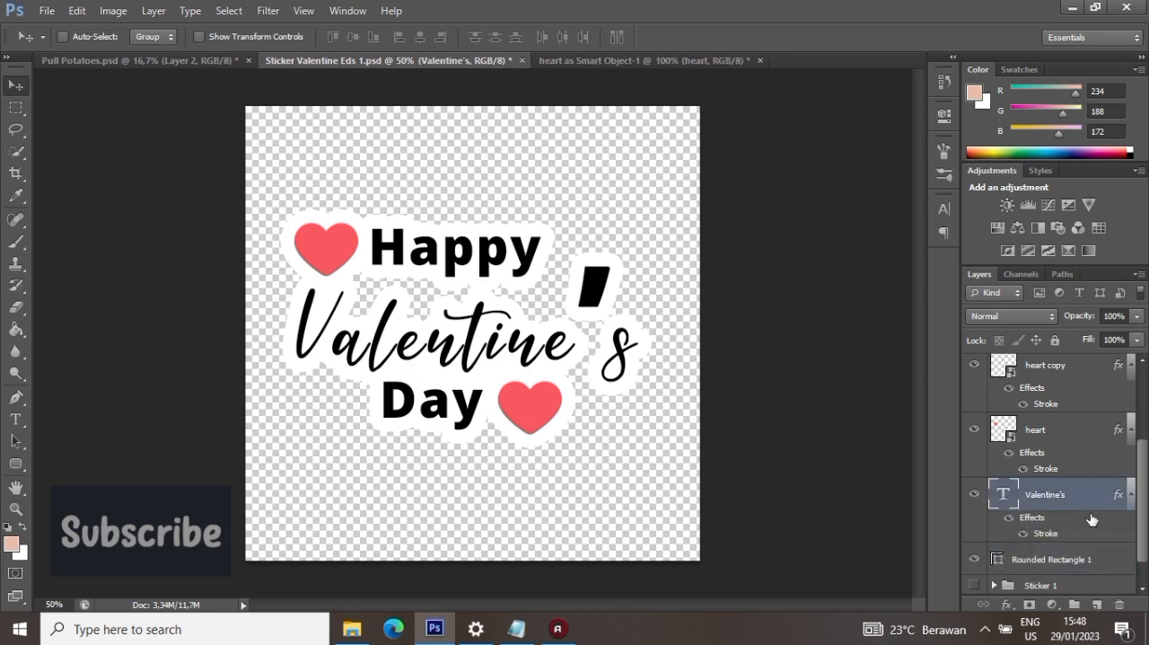
- Draw a rounded rectangle about 320 × 180 px over the gap between "Happy" and "Valentine's", with white fill and no stroke
{"action": "left_click", "coordinate": [15, 464]}
{"action": "left_click", "coordinate": [67, 476]}
{"action": "left_click_drag", "start_coordinate": [347, 270], "coordinate": [479, 342]}
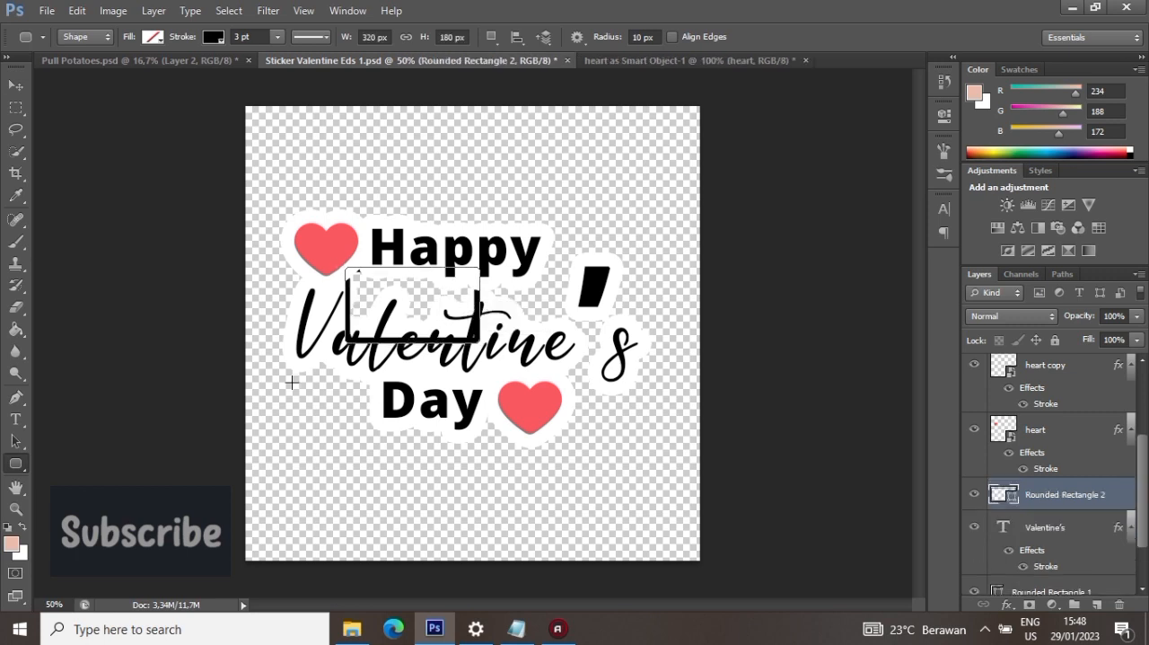
{"action": "left_click", "coordinate": [151, 37]}
{"action": "left_click", "coordinate": [71, 118]}
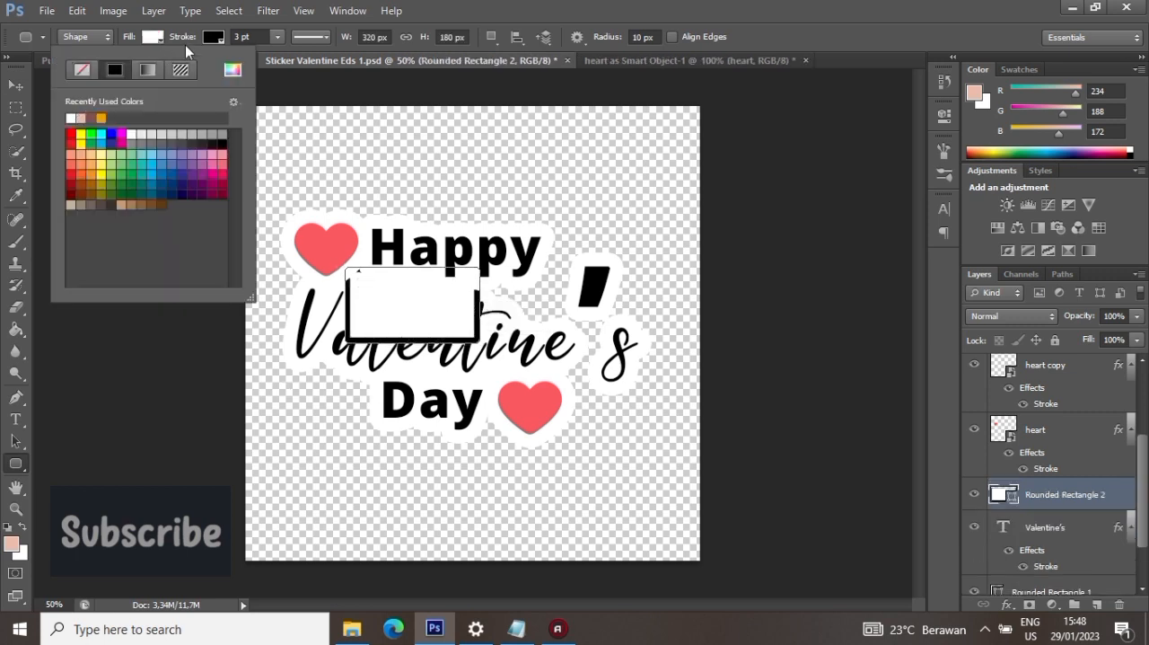
{"action": "left_click", "coordinate": [212, 38]}
{"action": "left_click", "coordinate": [143, 69]}
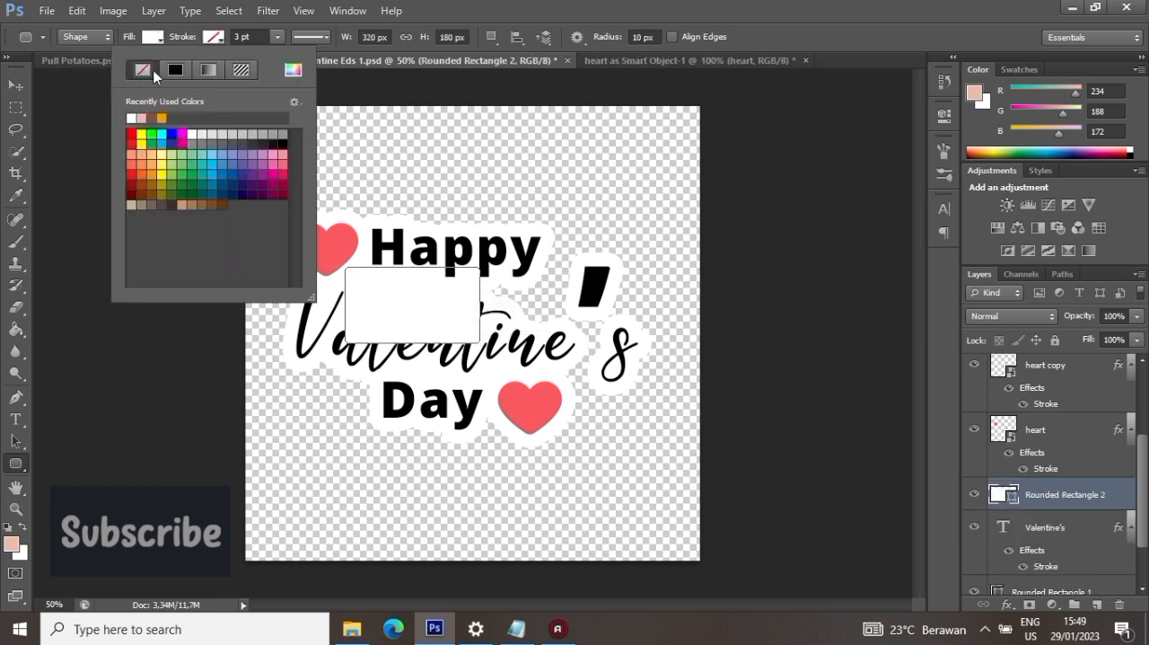
- Place the larger white rounded rectangle's layer directly beneath the "Valentine's" text layer
{"action": "left_click", "coordinate": [16, 85]}
{"action": "left_click_drag", "start_coordinate": [1046, 506], "coordinate": [1050, 575]}
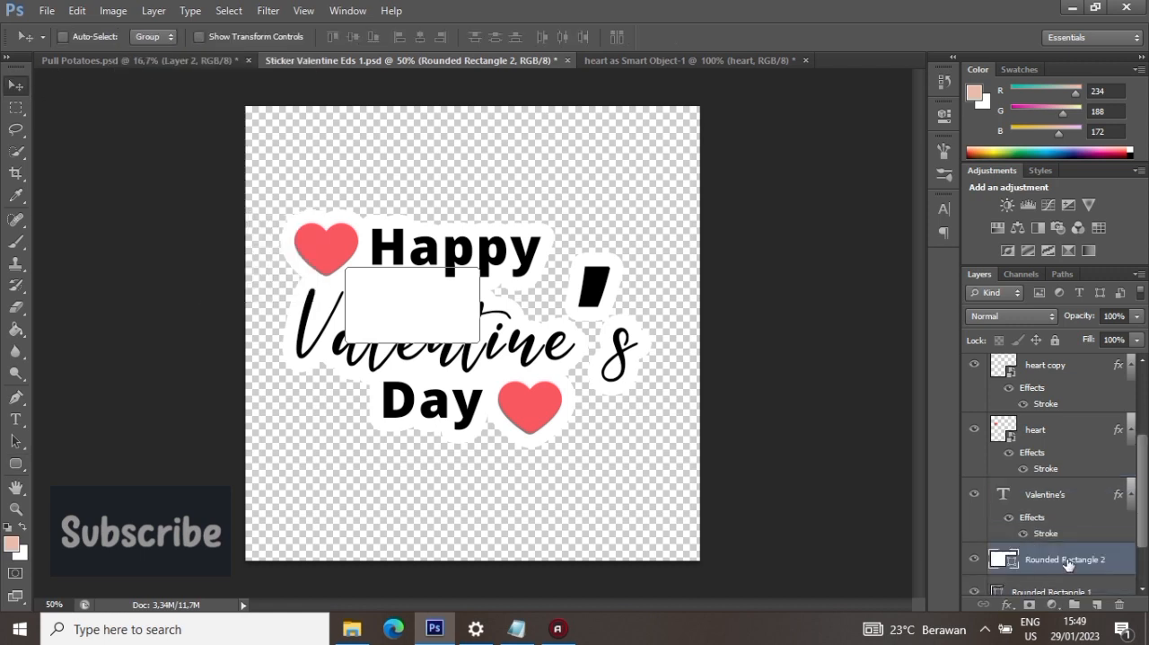
{"action": "left_click", "coordinate": [1066, 490]}
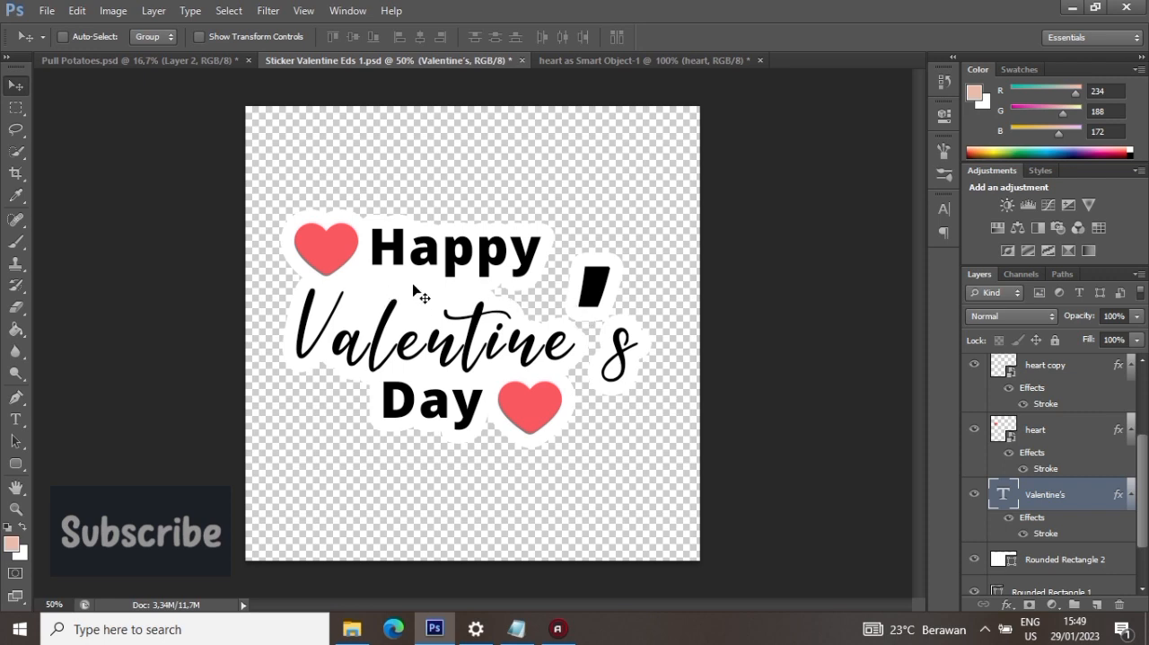
- Bring another heart from the "heart as Smart Object-1" document into the sticker and put it on top of the layer stack
{"action": "left_click", "coordinate": [646, 60]}
{"action": "left_click_drag", "start_coordinate": [460, 213], "coordinate": [386, 207]}
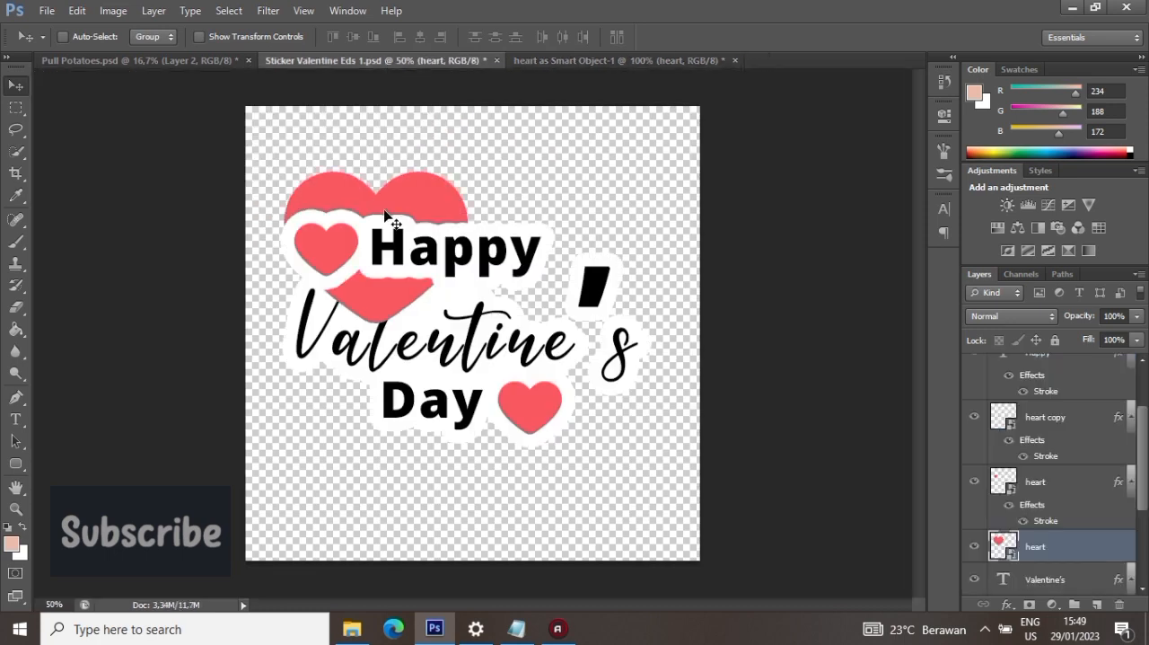
{"action": "left_click_drag", "start_coordinate": [1035, 546], "coordinate": [1035, 359]}
- Scale the new heart down to a tiny size and place it between "Happy" and the start of "Valentine's"
{"action": "left_click", "coordinate": [77, 10]}
{"action": "left_click", "coordinate": [162, 308]}
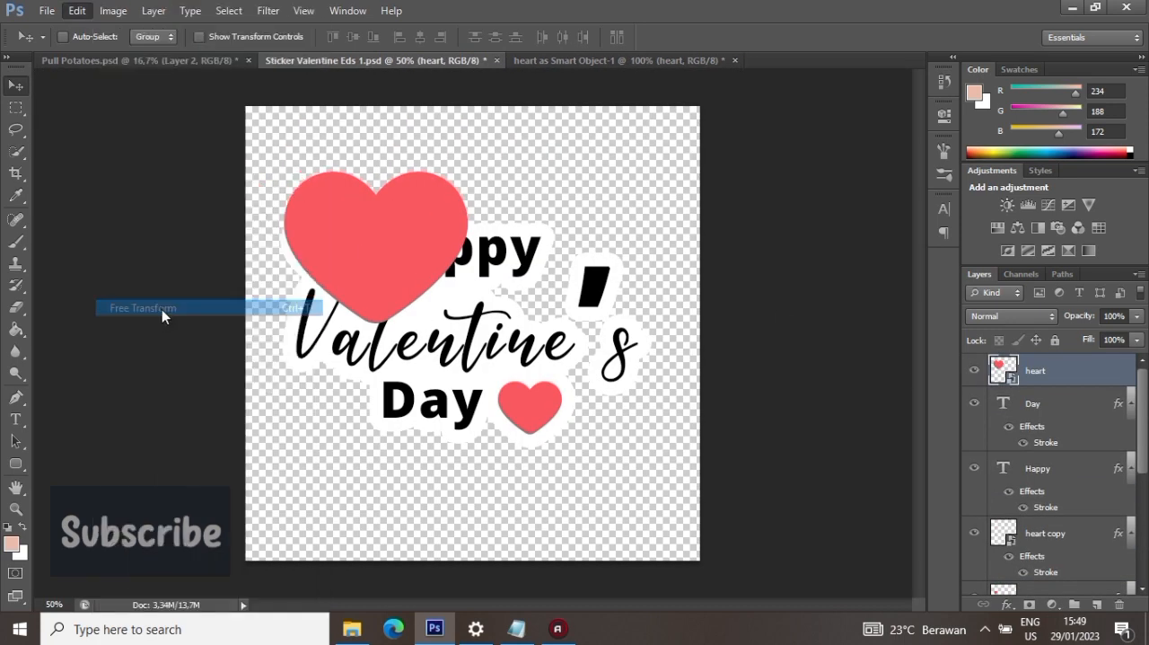
{"action": "left_click_drag", "start_coordinate": [483, 140], "coordinate": [284, 340]}
{"action": "left_click", "coordinate": [845, 37]}
{"action": "left_click_drag", "start_coordinate": [453, 325], "coordinate": [514, 291]}
{"action": "key", "text": "Up"}
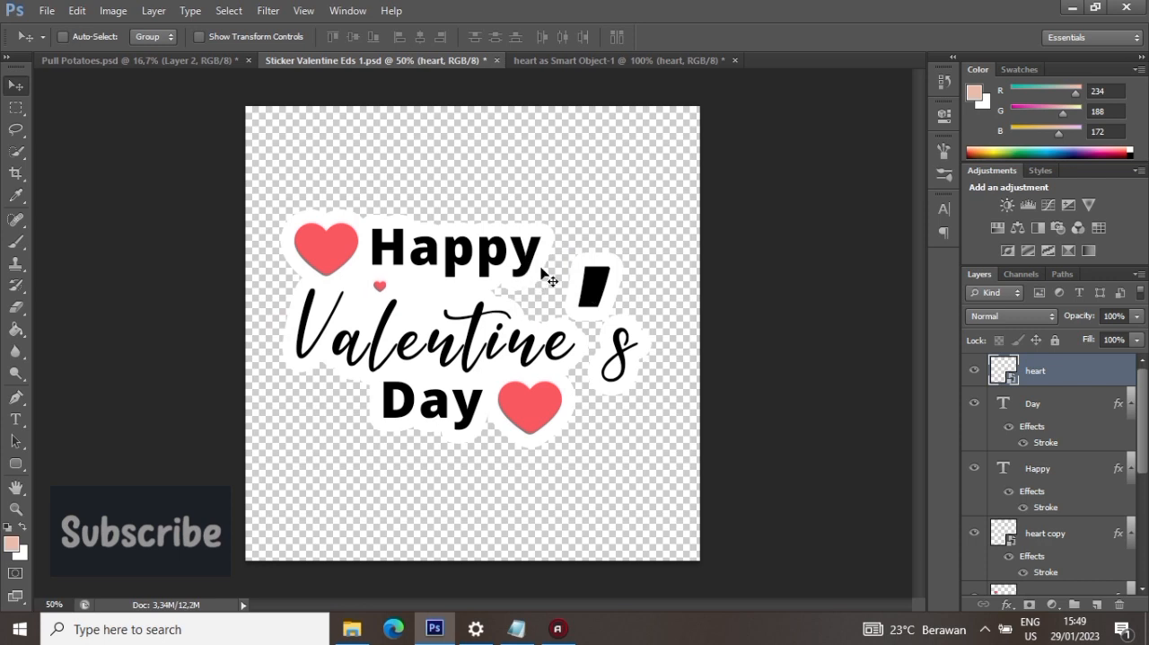
- Duplicate the tiny heart twice and line the copies up to its right in an evenly spaced row
{"action": "right_click", "coordinate": [1004, 382]}
{"action": "left_click", "coordinate": [1006, 56]}
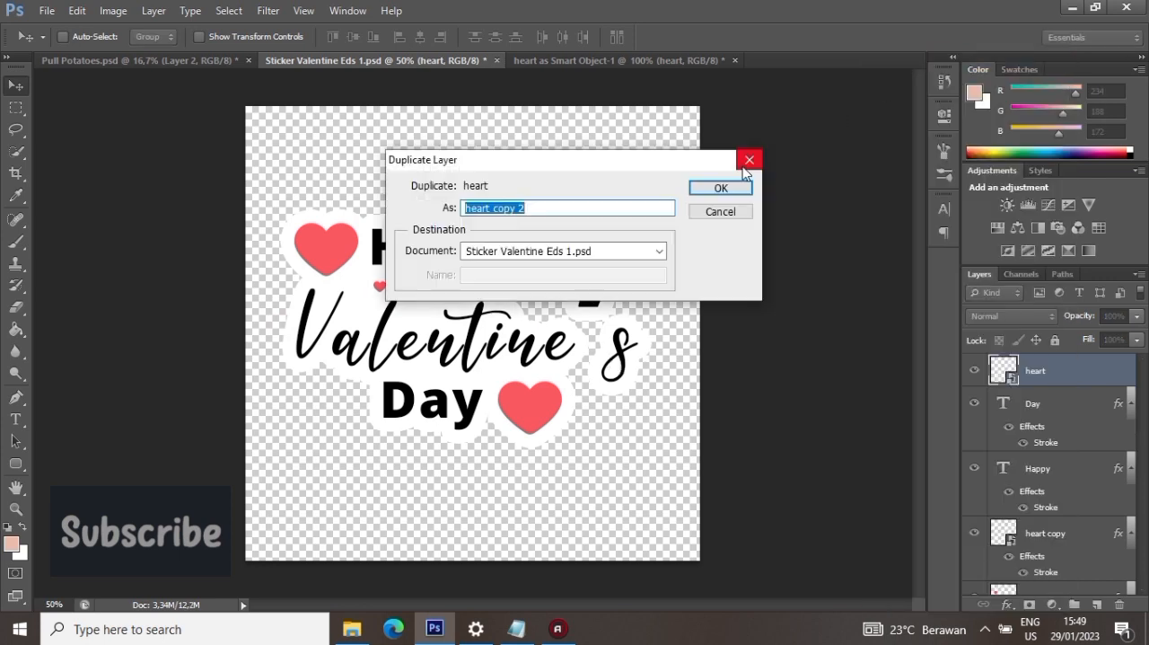
{"action": "left_click", "coordinate": [721, 187]}
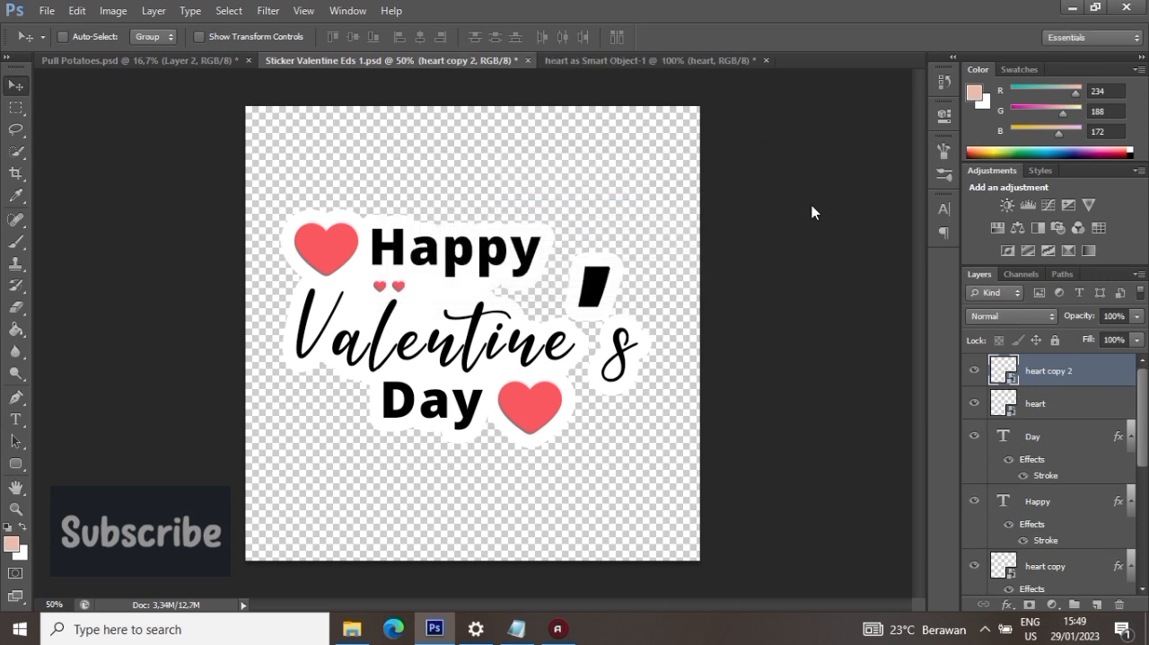
{"action": "right_click", "coordinate": [1107, 370]}
{"action": "left_click", "coordinate": [975, 56]}
{"action": "left_click", "coordinate": [726, 186]}
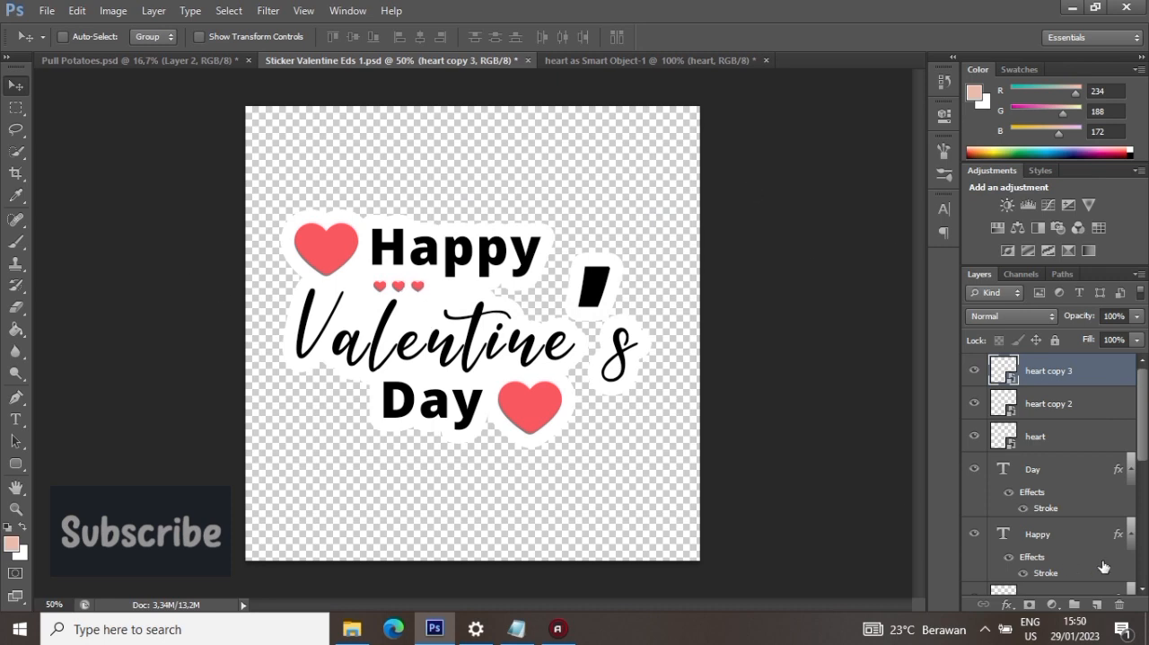
- Merge all the second sticker's layers, from heart copy 3 down to Rounded Rectangle 1, into one layer
{"action": "scroll", "coordinate": [1071, 462], "scroll_direction": "down", "scroll_amount": 5}
{"action": "left_click", "coordinate": [1052, 528]}
{"action": "scroll", "coordinate": [1053, 527], "scroll_direction": "up", "scroll_amount": 5}
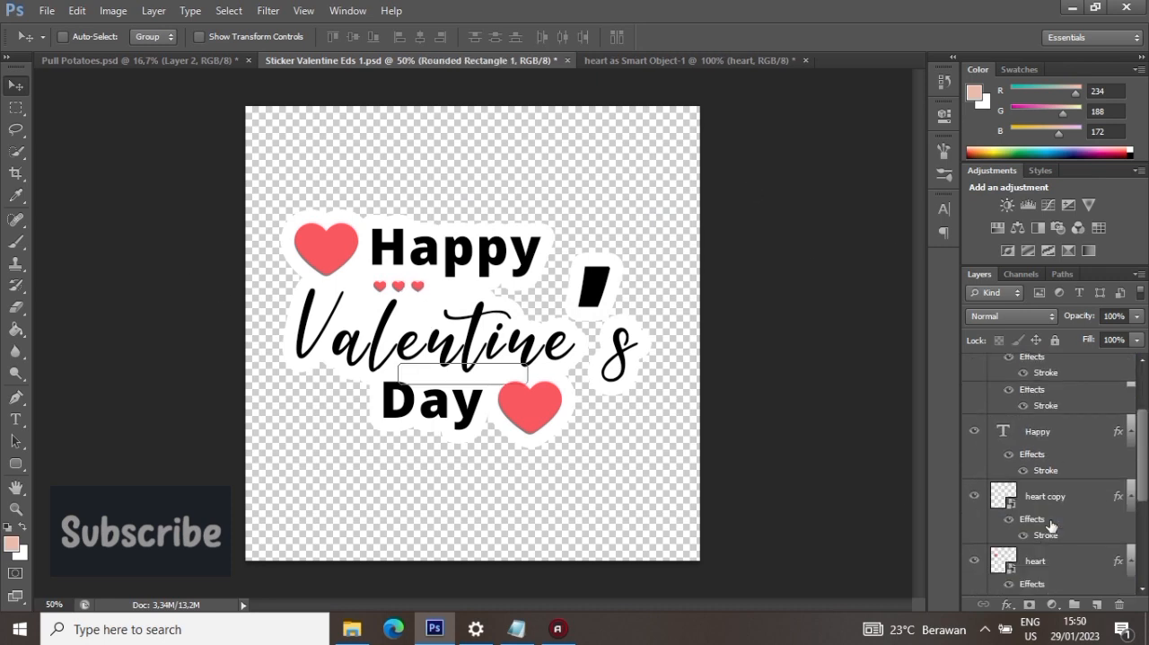
{"action": "left_click", "coordinate": [1067, 374], "text": "shift"}
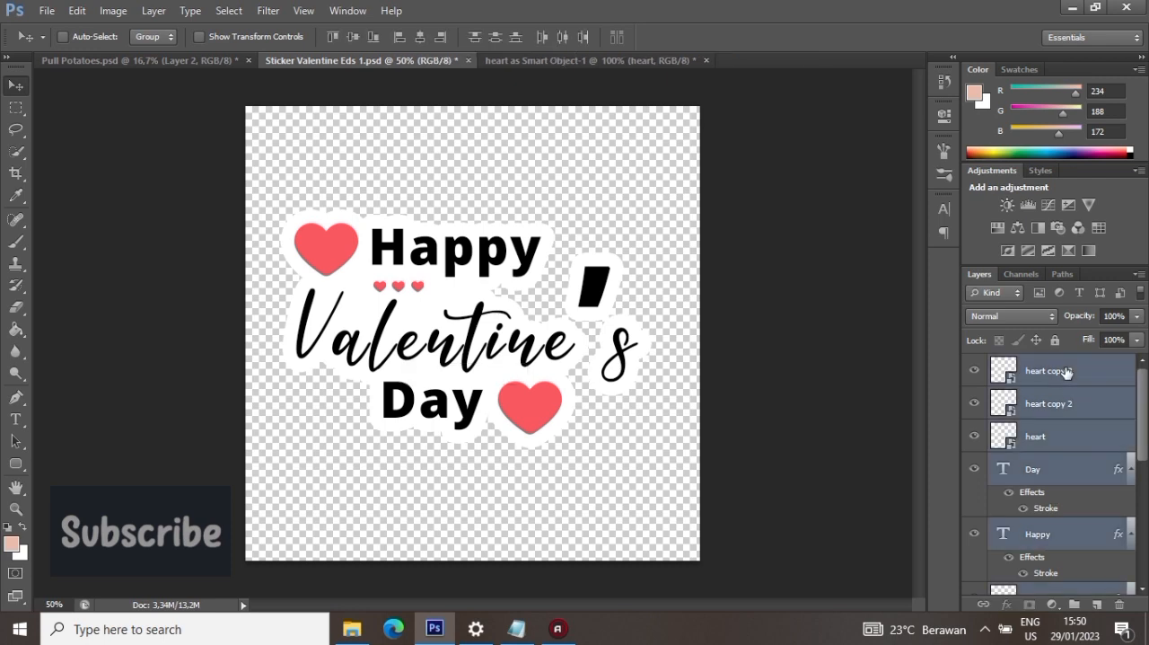
{"action": "left_click", "coordinate": [154, 11]}
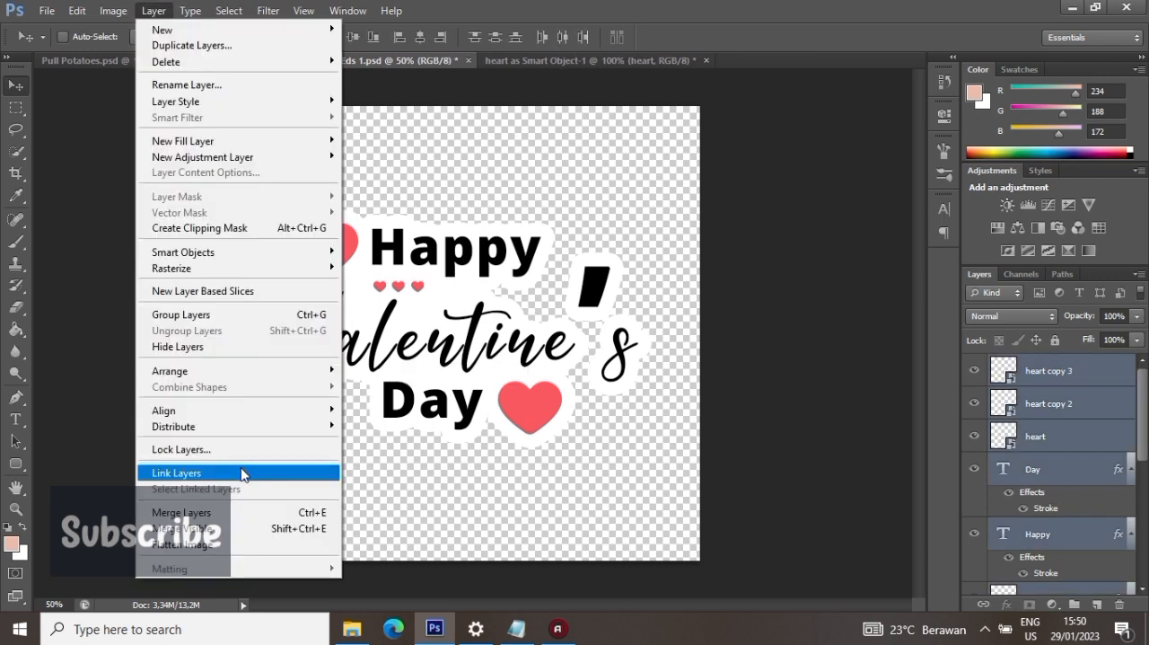
{"action": "left_click", "coordinate": [238, 513]}
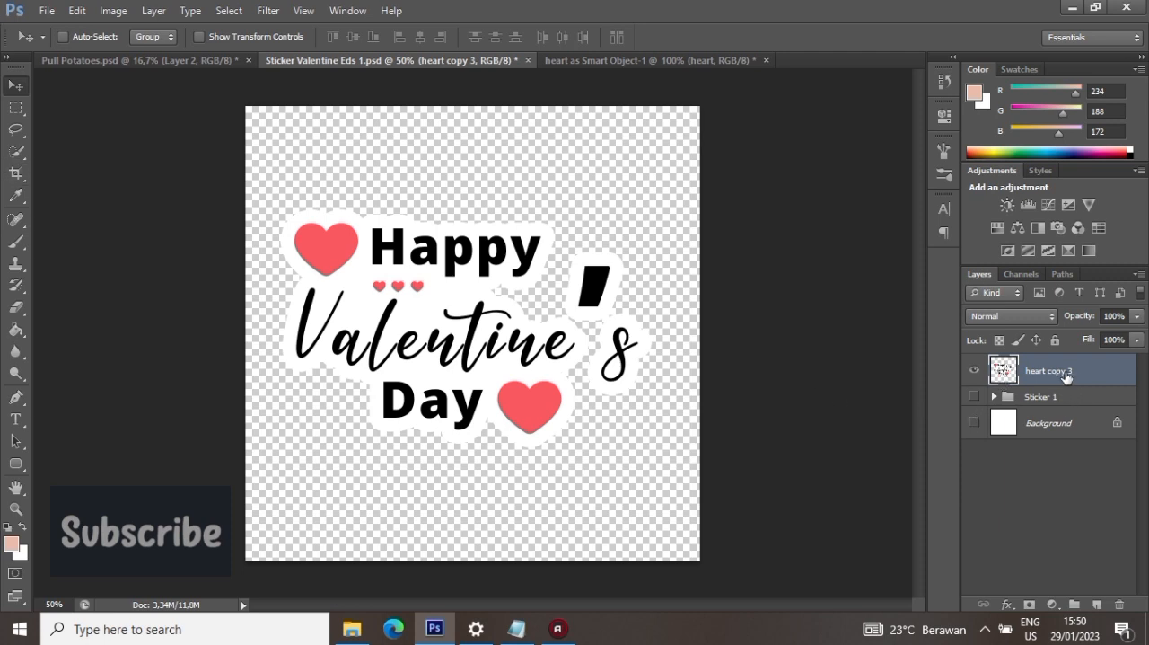
- Put the merged layer into a group, collapse it, and name the group "Sticker 2"
{"action": "key", "text": "ctrl+g"}
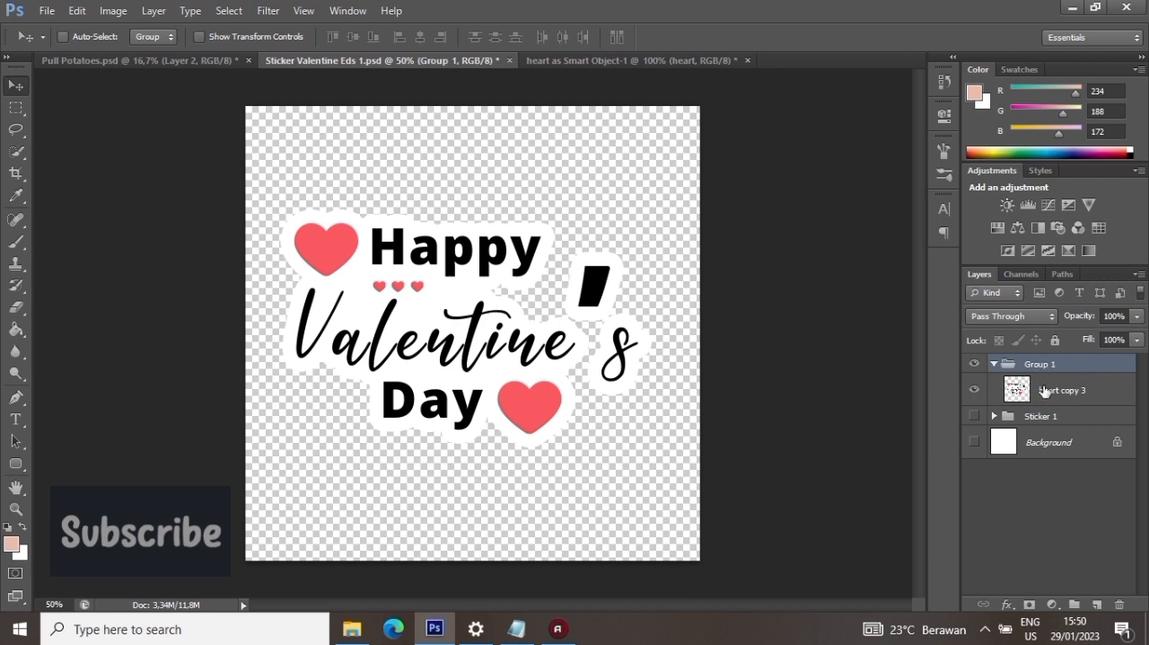
{"action": "left_click", "coordinate": [994, 364]}
{"action": "double_click", "coordinate": [1039, 369]}
{"action": "type", "text": "Sticker 2"}
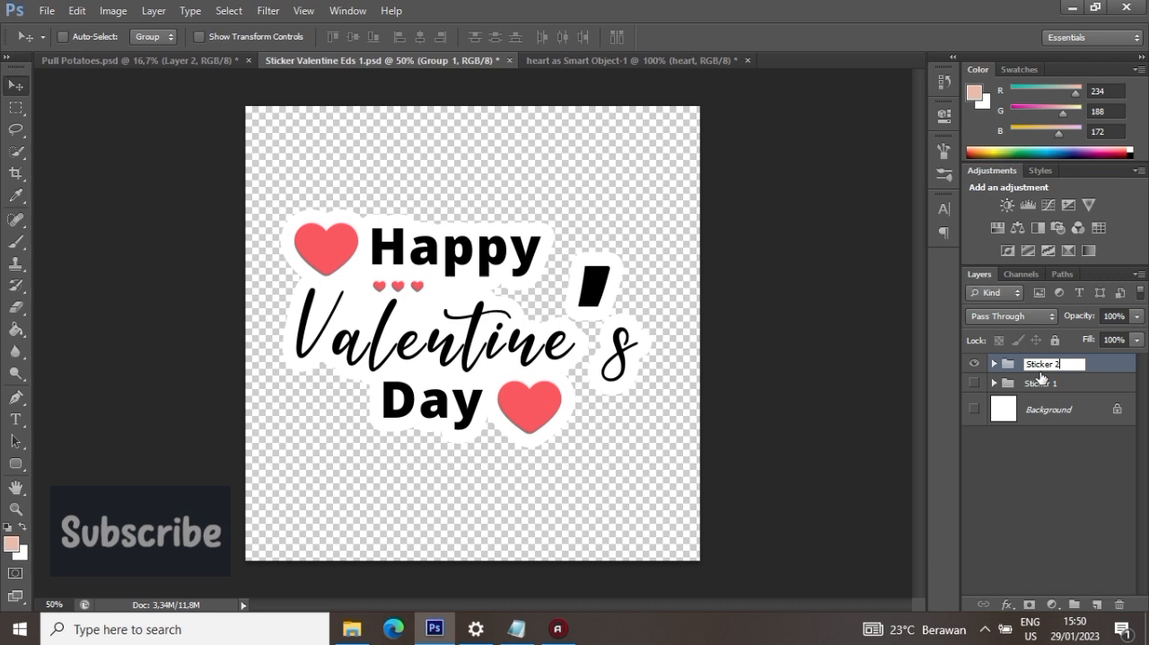
{"action": "key", "text": "Return"}
- Toggle the visibility of the Sticker 2 and Sticker 1 groups to compare the two designs
{"action": "left_click", "coordinate": [974, 363]}
{"action": "left_click", "coordinate": [974, 384]}
{"action": "left_click", "coordinate": [974, 384]}
{"action": "left_click", "coordinate": [974, 363]}
{"action": "left_click", "coordinate": [974, 364]}
{"action": "left_click", "coordinate": [974, 383]}
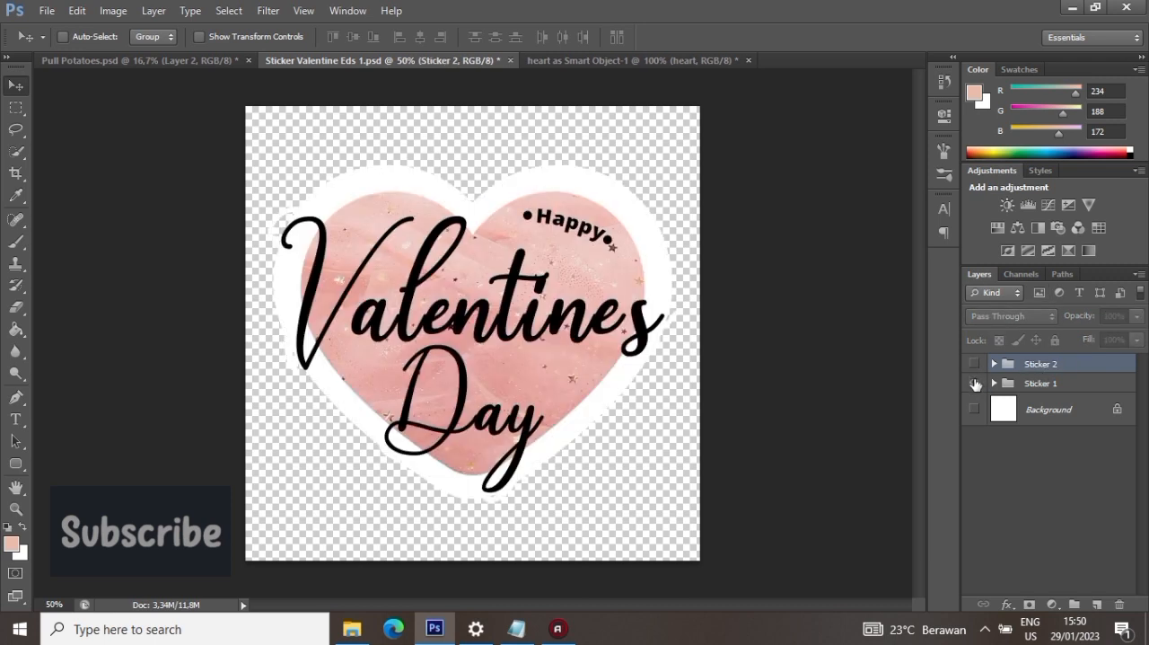